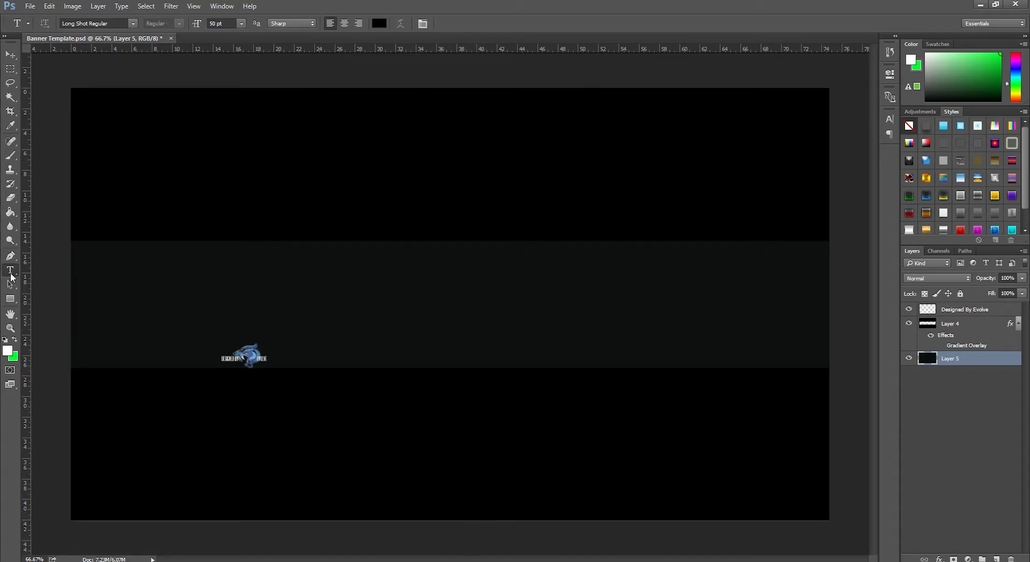
# Step: Add the text EVOLVE in 50 pt Long Shot Regular near the middle of the dark band, above Layer 5
pyautogui.click(424, 311)
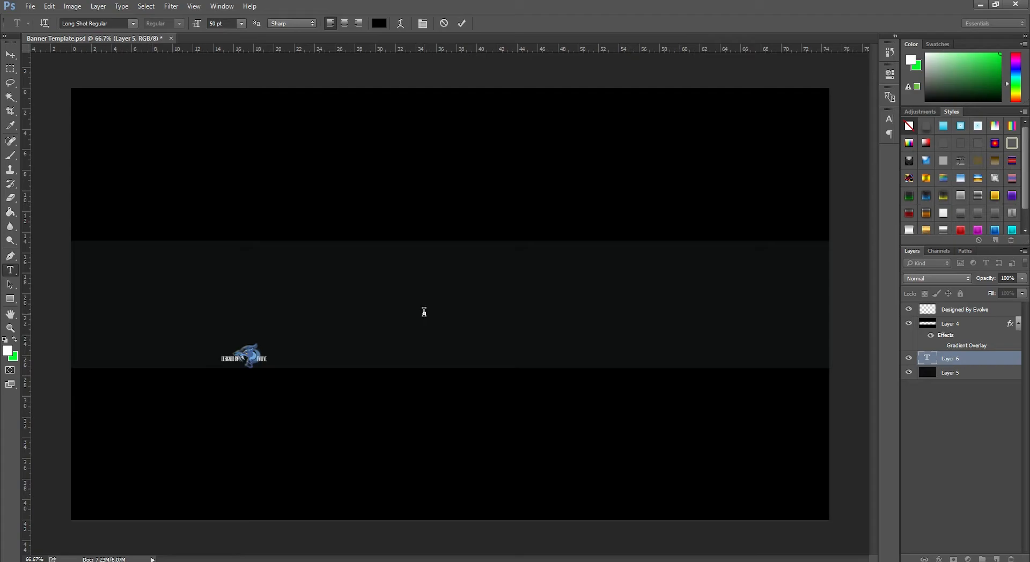
pyautogui.write('EVOLVE')
pyautogui.click(921, 561)
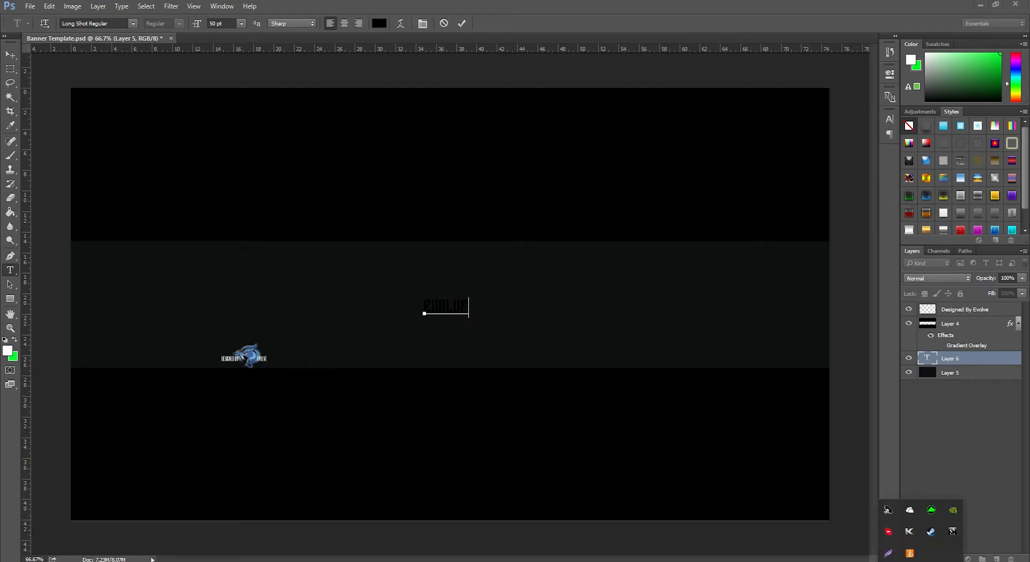
pyautogui.rightClick(931, 532)
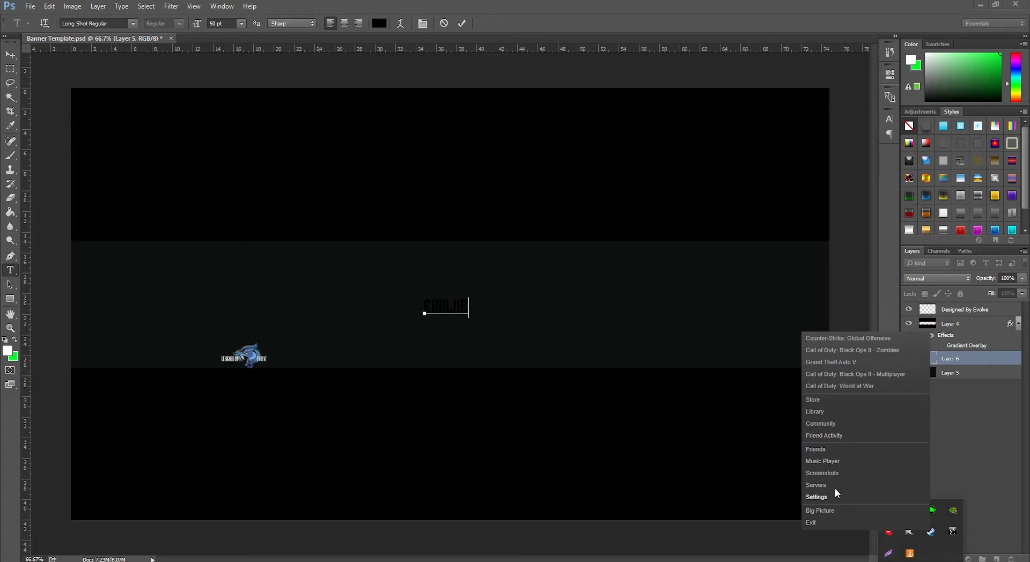
pyautogui.click(826, 449)
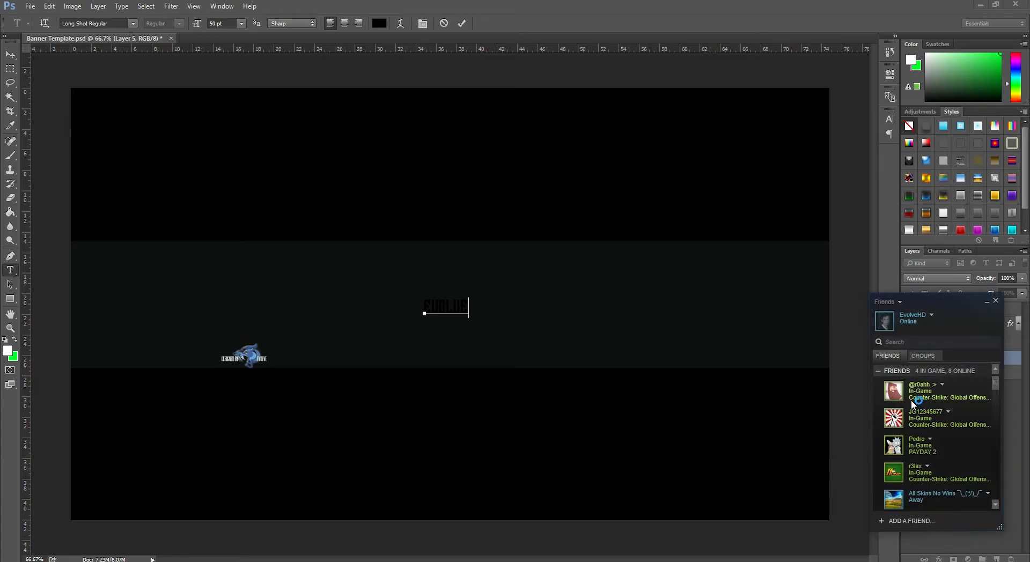
pyautogui.click(996, 301)
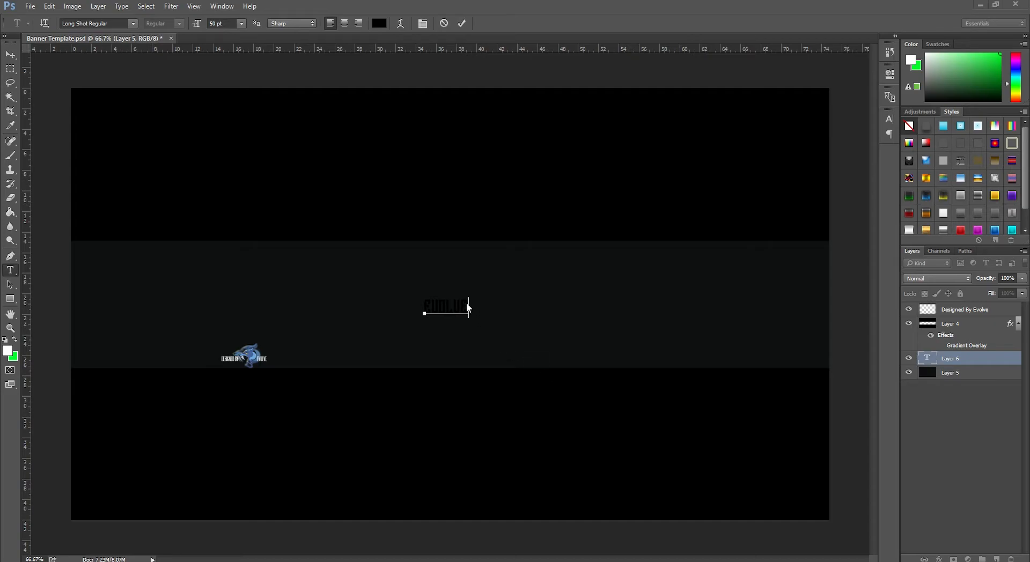
# Step: Commit the EVOLVE text and scale it proportionally to about 364%, placing it near the middle of the band
pyautogui.click(974, 370)
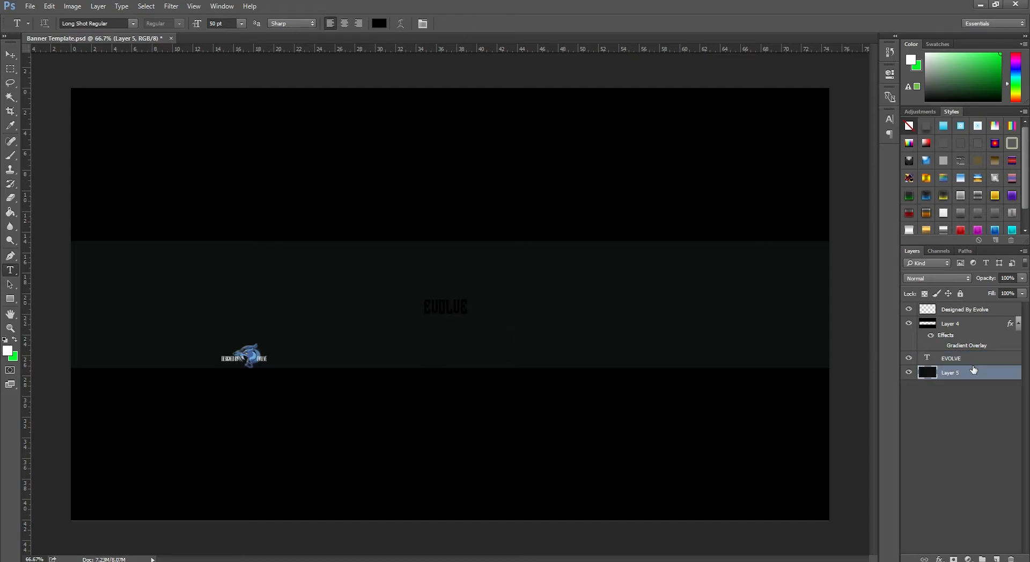
pyautogui.click(975, 361)
pyautogui.hotkey('ctrl', 't')
pyautogui.moveTo(468, 296); pyautogui.dragTo(586, 245)
pyautogui.moveTo(548, 298); pyautogui.dragTo(505, 322)
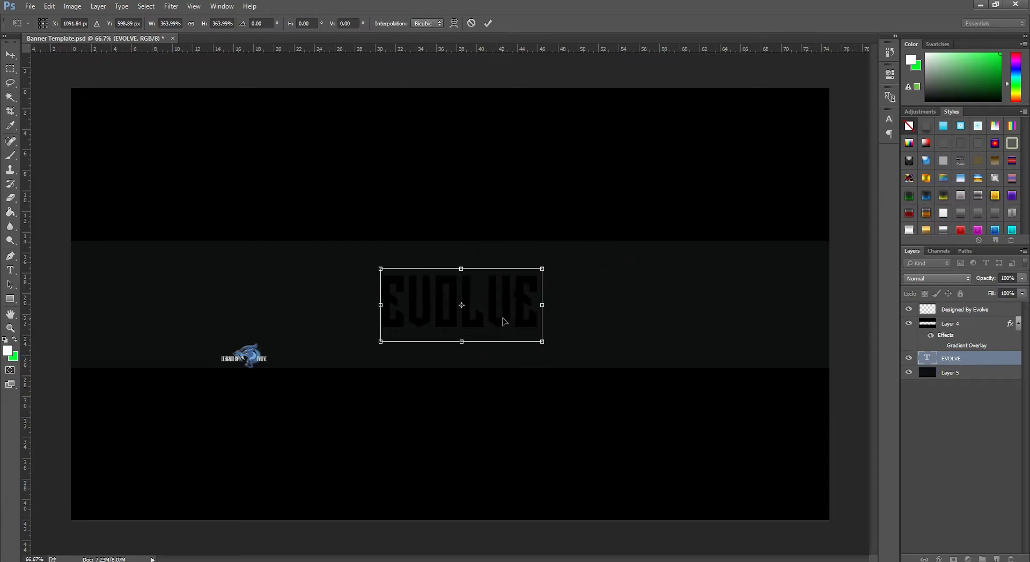
pyautogui.press('Return')
# Step: Show the guides over the banner canvas
pyautogui.hotkey('ctrl', ';')
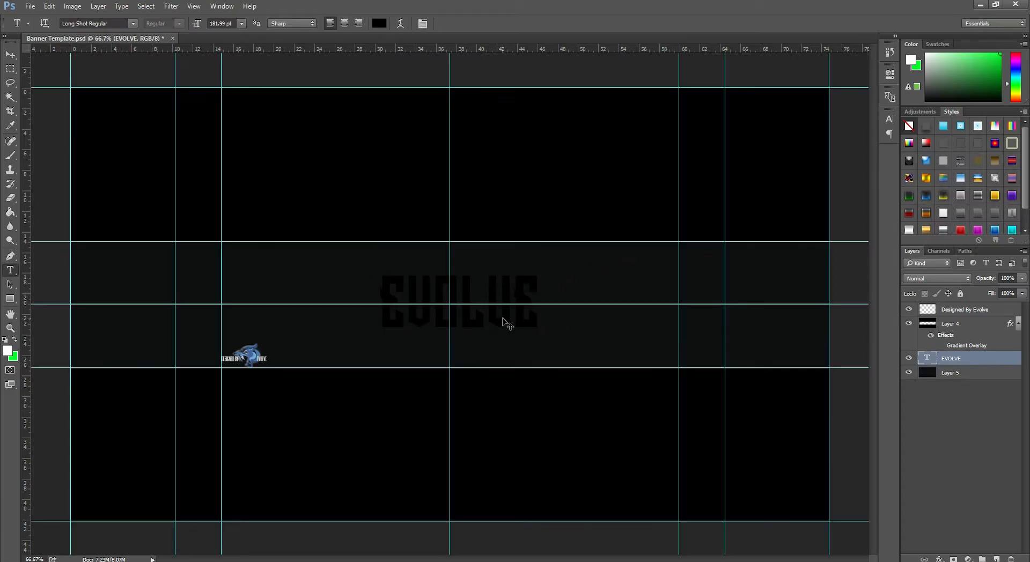
pyautogui.hotkey('ctrl', ';')
pyautogui.hotkey('ctrl', ';')
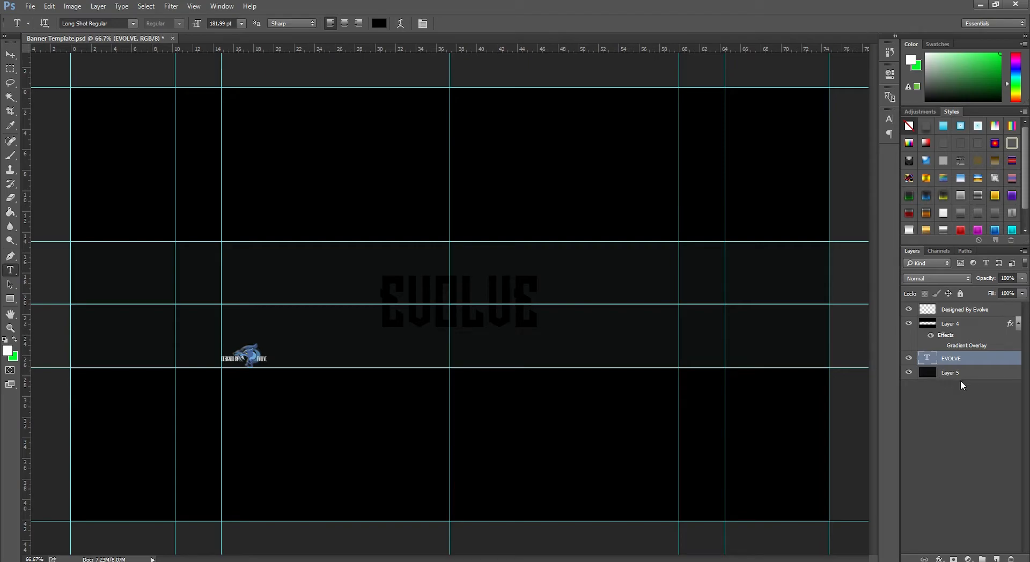
# Step: Centre the EVOLVE text on the crossing of the middle guides, at about X 1063 px and Y 597.39 px
pyautogui.hotkey('ctrl', 't')
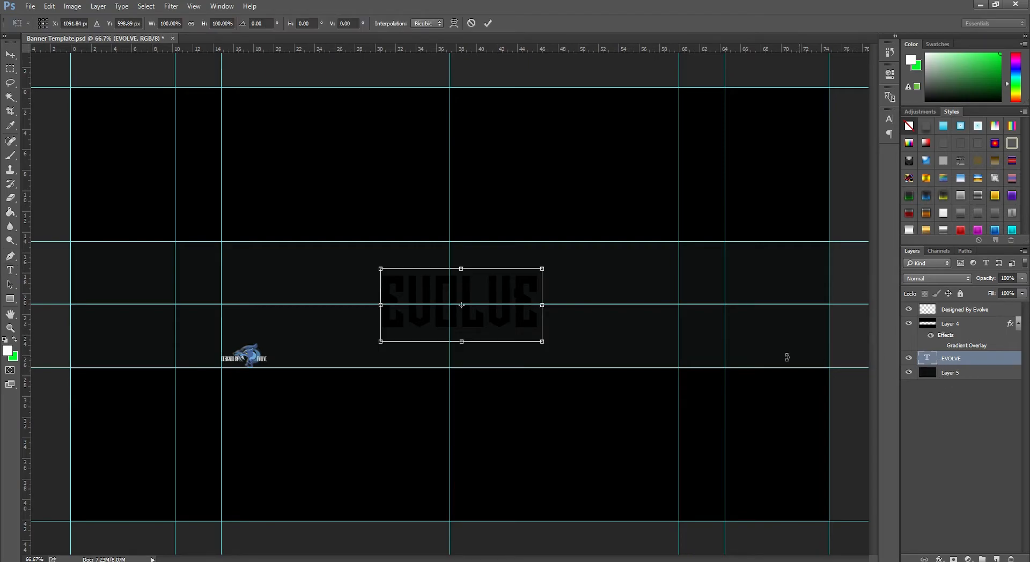
pyautogui.moveTo(511, 314); pyautogui.dragTo(499, 314)
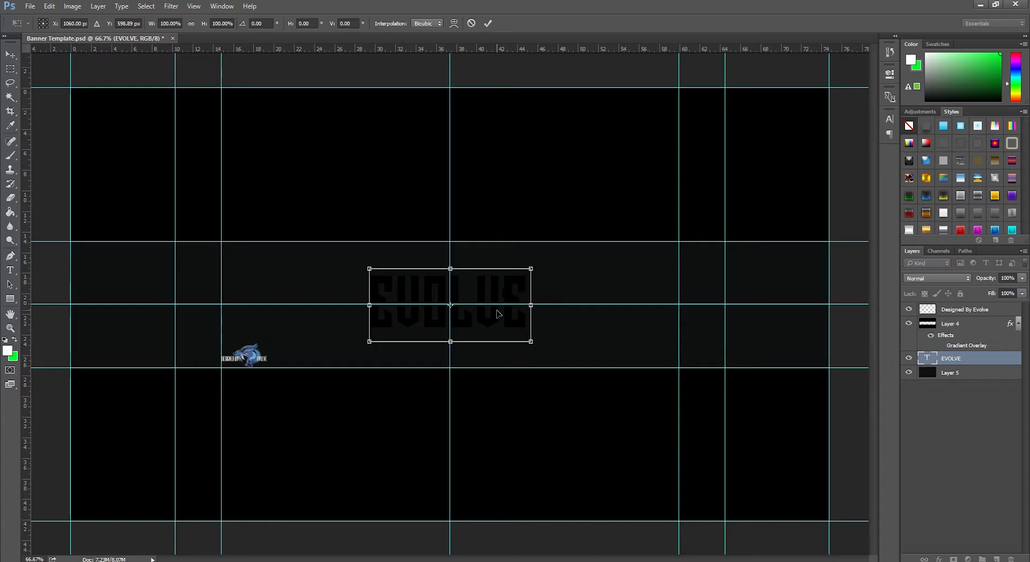
pyautogui.press('Right')
pyautogui.press('Right')
pyautogui.press('Right')
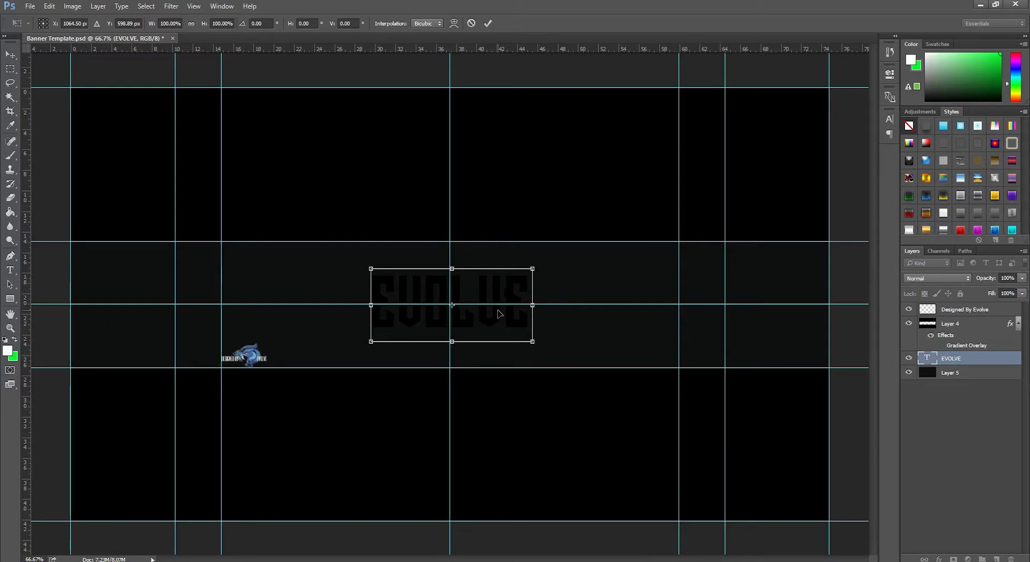
pyautogui.press('Right')
pyautogui.press('Left')
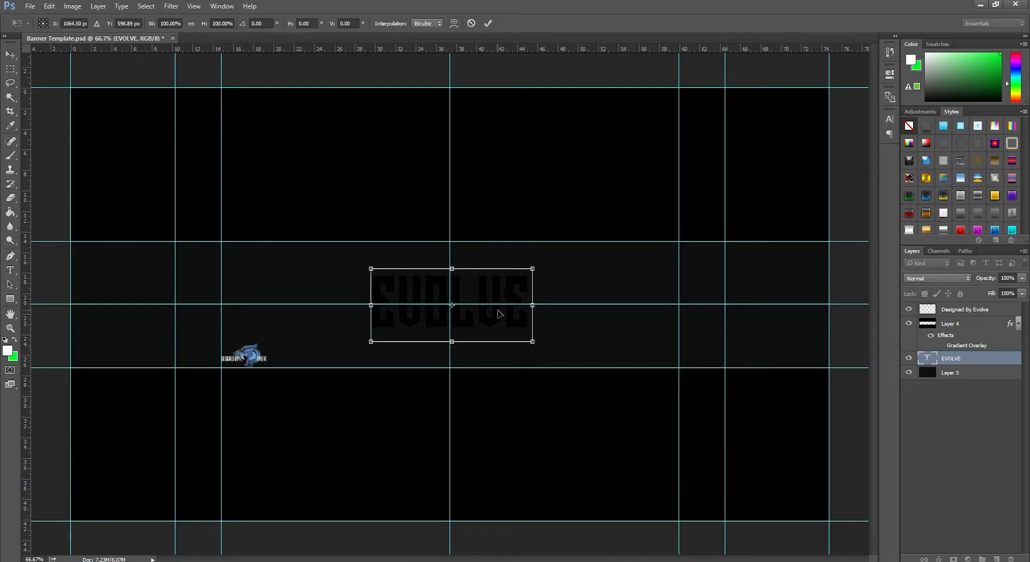
pyautogui.press('Left')
pyautogui.press('Left')
pyautogui.press('Left')
pyautogui.press('Up')
pyautogui.press('Right')
pyautogui.press('Right')
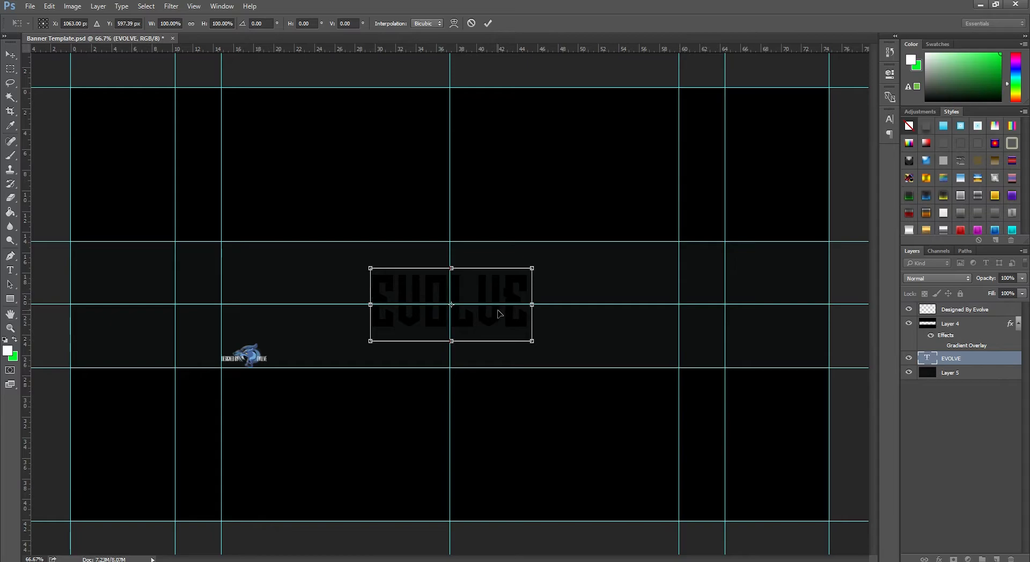
pyautogui.press('Return')
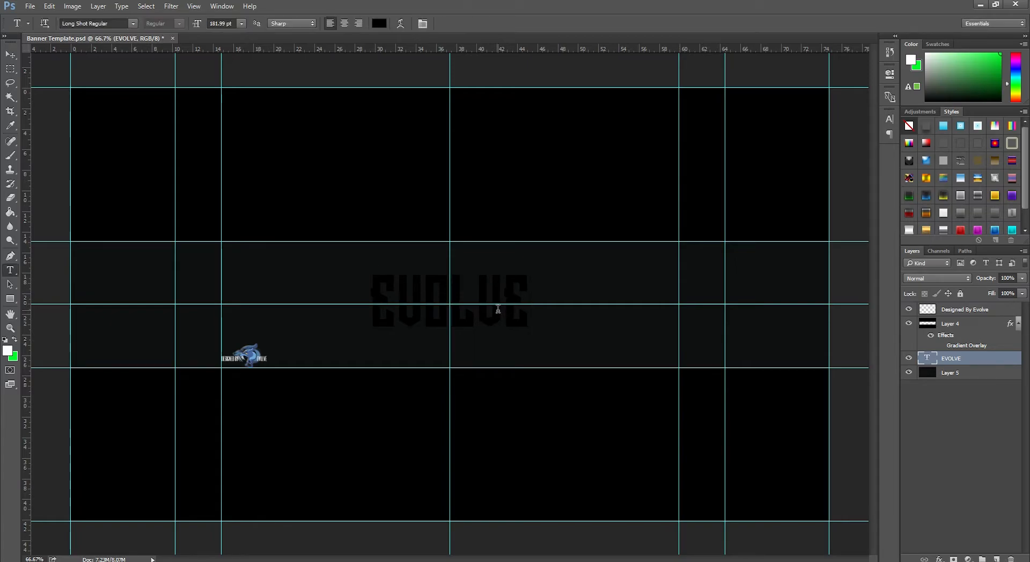
# Step: Change the colour of the whole EVOLVE text to white (ffffff) and select Layer 5
pyautogui.click(527, 315)
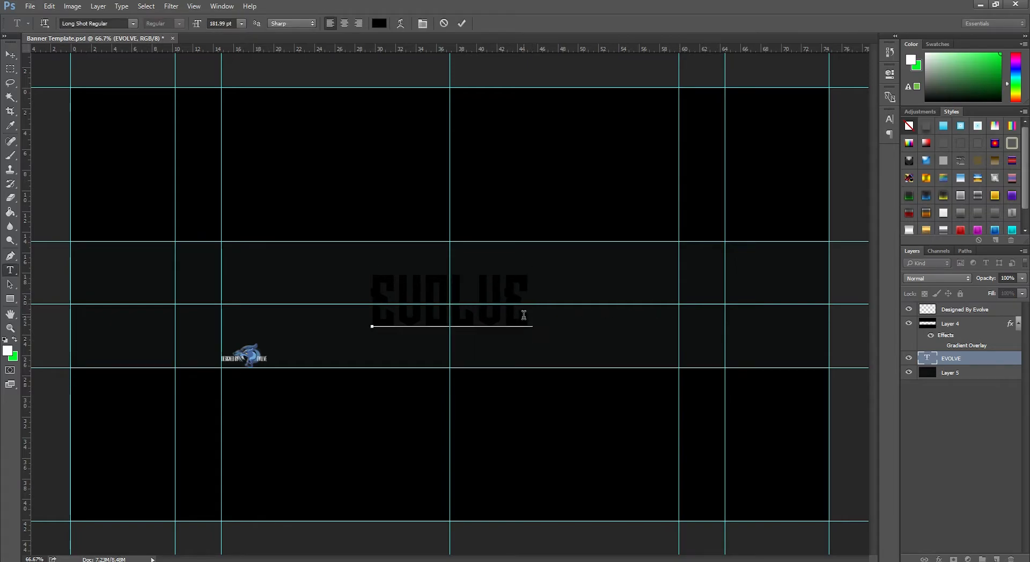
pyautogui.hotkey('ctrl', 'a')
pyautogui.click(379, 23)
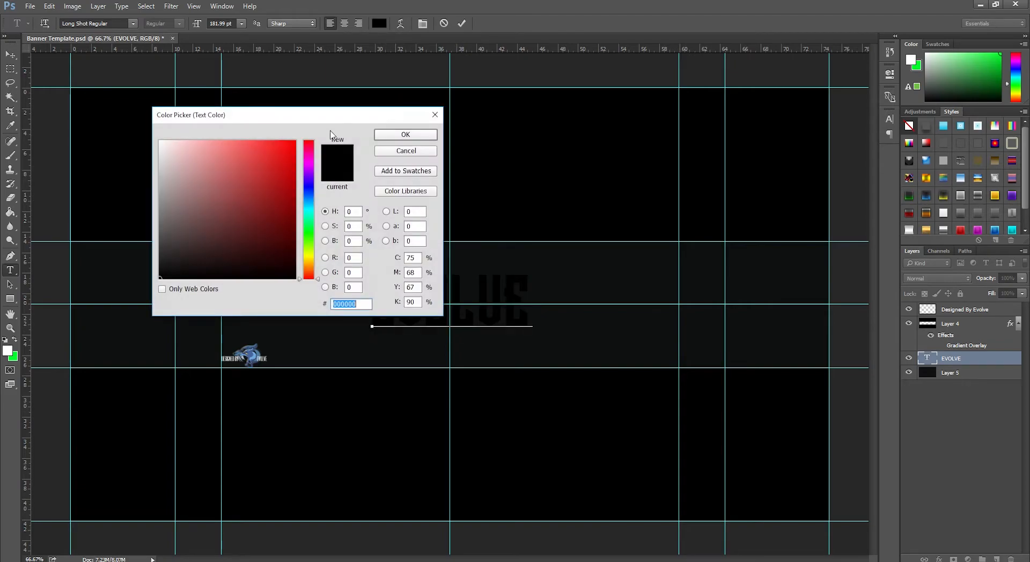
pyautogui.write('ffffff')
pyautogui.click(407, 134)
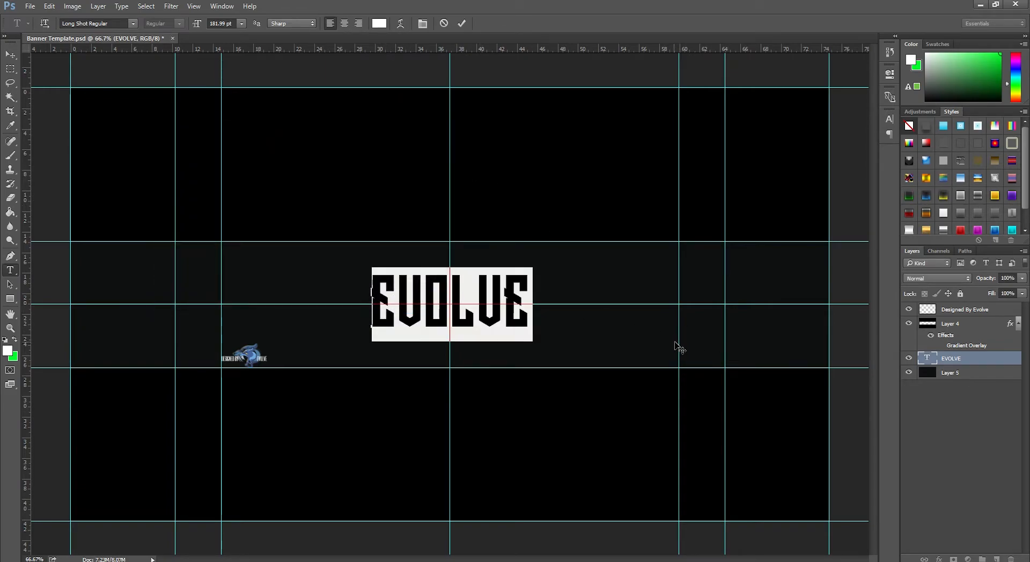
pyautogui.click(979, 372)
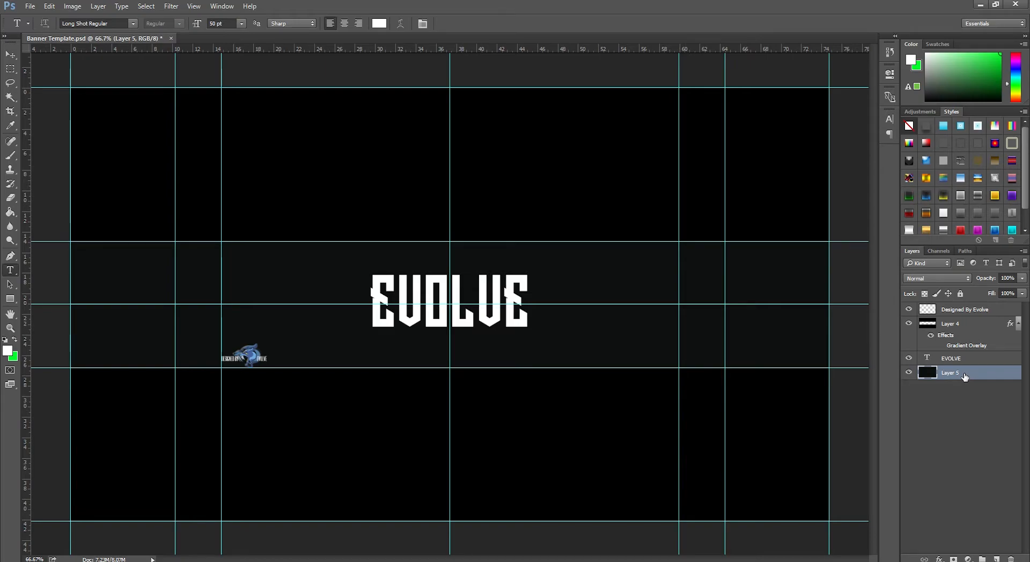
# Step: Create a new layer directly above Layer 5 and set up a soft round brush with 0% hardness
pyautogui.click(996, 558)
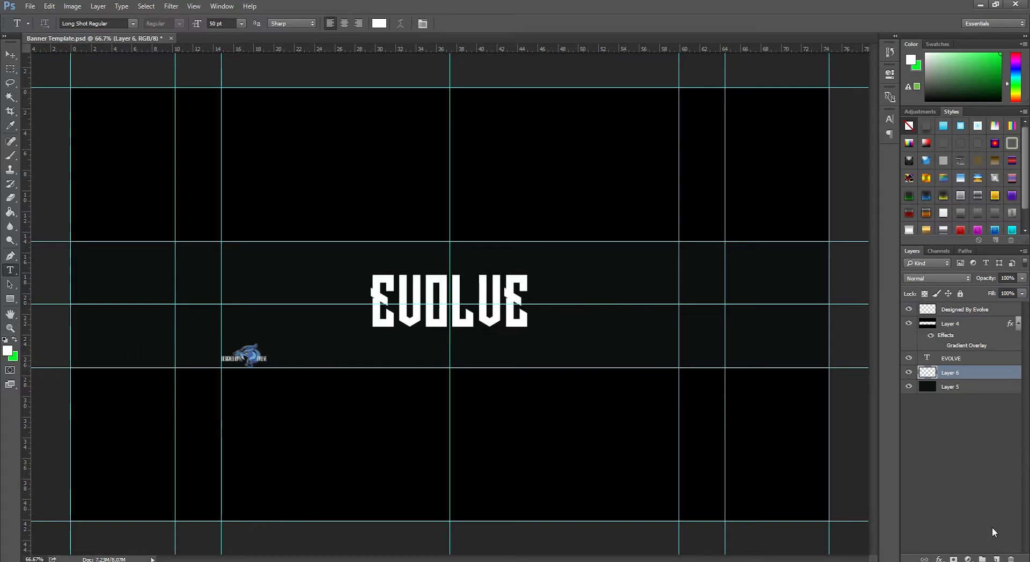
pyautogui.click(9, 156)
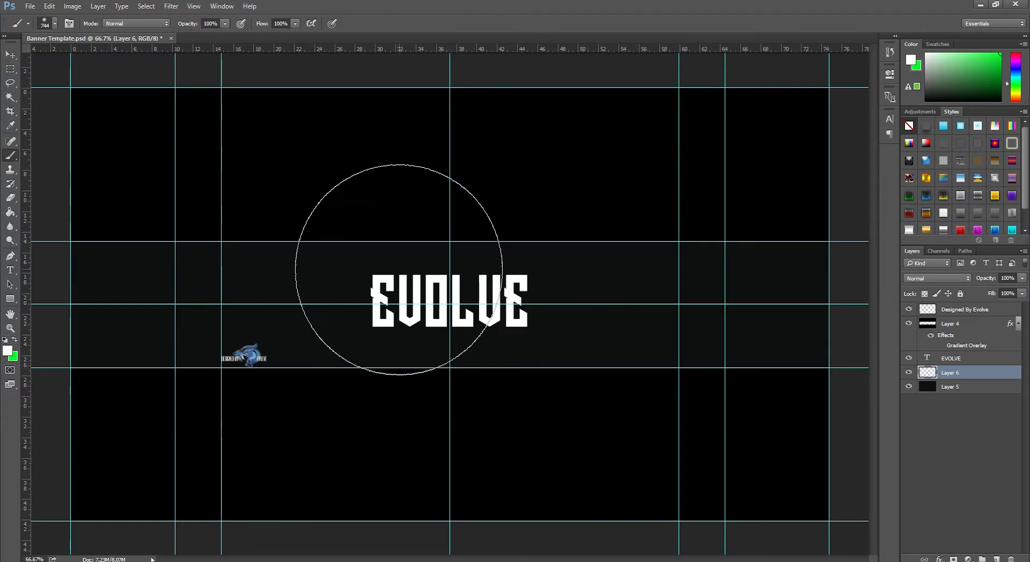
pyautogui.click(56, 23)
pyautogui.click(60, 85)
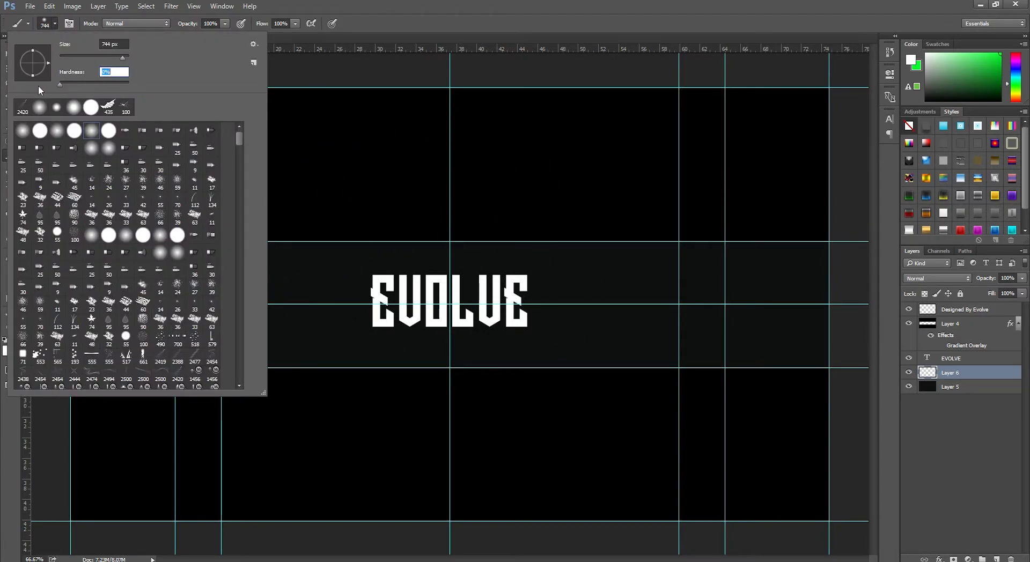
pyautogui.click(515, 2)
# Step: Paint white 1164 px glows at the band's lower-left and upper-right, and set Layer 6 to Overlay blending
pyautogui.moveTo(311, 366)
pyautogui.mouseDown()
pyautogui.moveTo(381, 353)
pyautogui.moveTo(368, 383)
pyautogui.moveTo(355, 257)
pyautogui.moveTo(326, 137)
pyautogui.moveTo(329, 147)
pyautogui.moveTo(330, 94)
pyautogui.moveTo(345, 526)
pyautogui.moveTo(339, 314)
pyautogui.moveTo(346, 323)
pyautogui.moveTo(354, 219)
pyautogui.moveTo(598, 221)
pyautogui.moveTo(780, 204)
pyautogui.moveTo(177, 223)
pyautogui.moveTo(232, 227)
pyautogui.moveTo(322, 255)
pyautogui.moveTo(376, 250)
pyautogui.mouseUp()
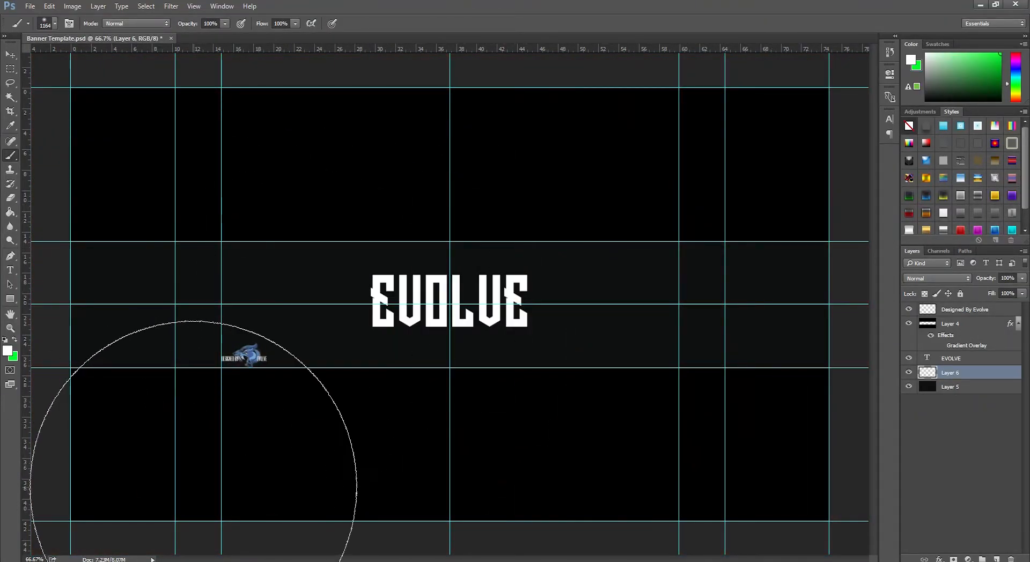
pyautogui.click(190, 485)
pyautogui.click(755, 109)
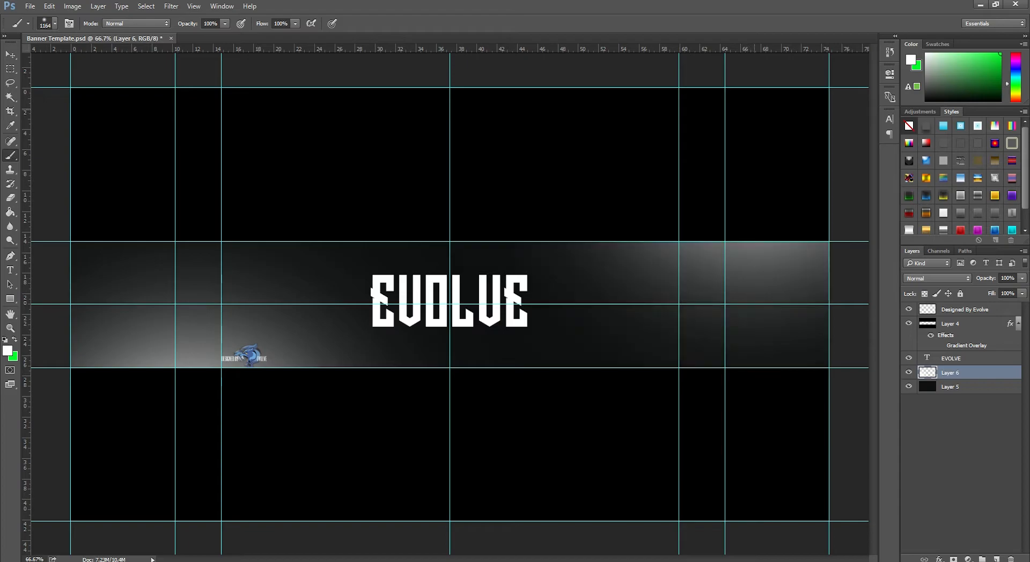
pyautogui.click(944, 276)
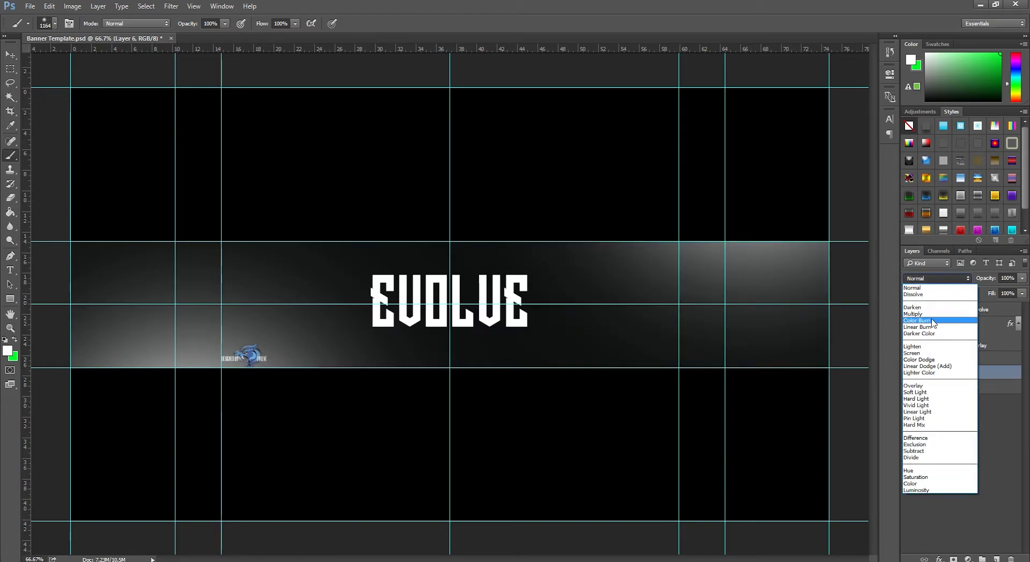
pyautogui.click(919, 387)
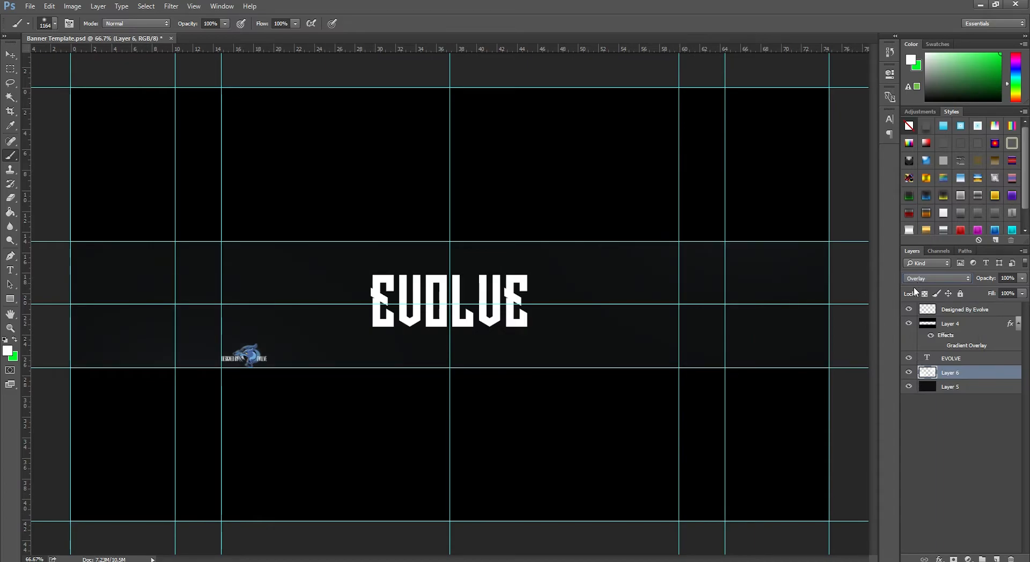
# Step: Examine the glow by hiding and showing Layer 5 and Layer 6, and check the foreground colour
pyautogui.click(910, 386)
pyautogui.click(909, 387)
pyautogui.click(939, 387)
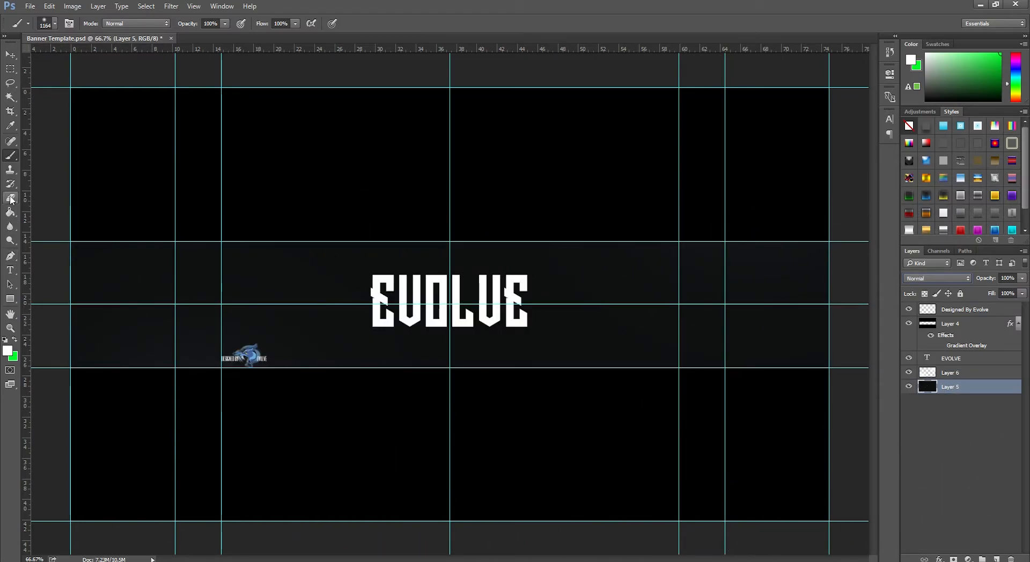
pyautogui.click(7, 350)
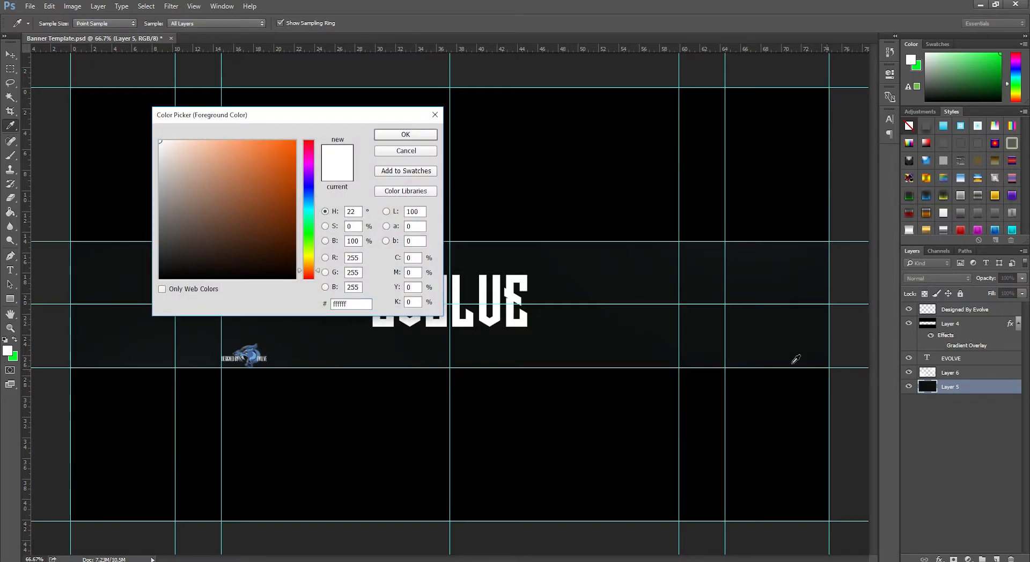
pyautogui.click(415, 134)
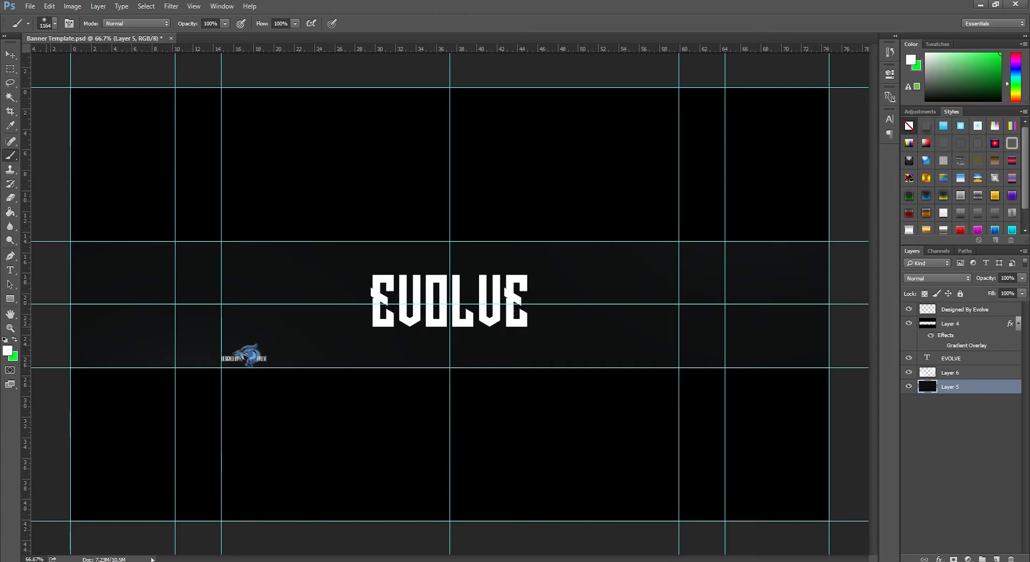
pyautogui.click(8, 352)
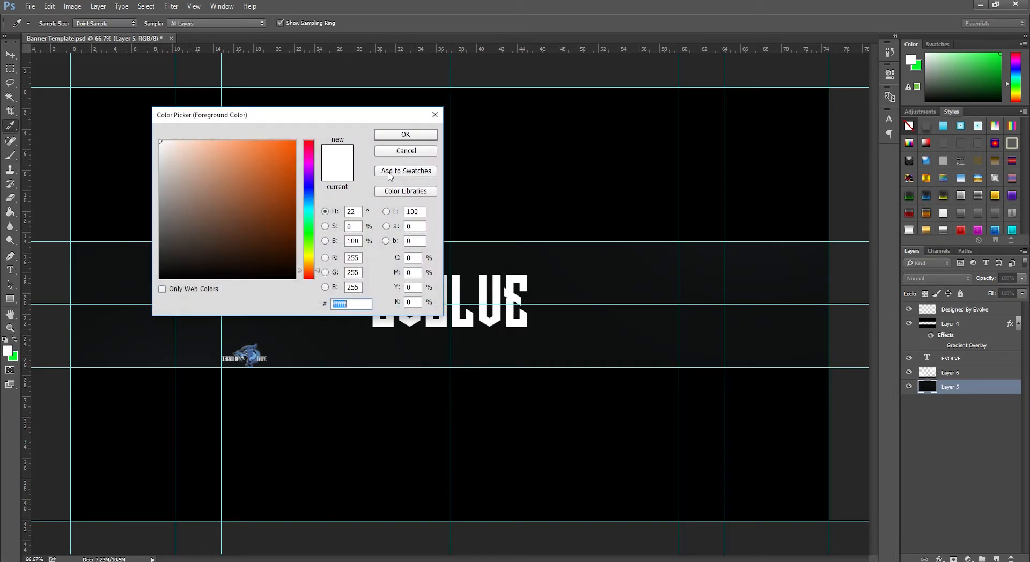
pyautogui.click(405, 135)
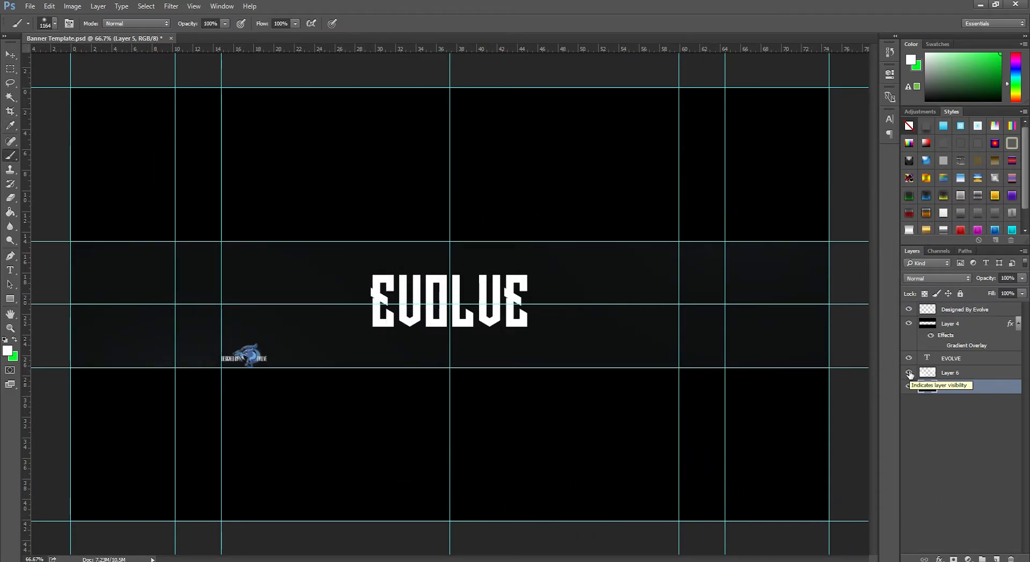
pyautogui.scroll(2, 550, 370)
pyautogui.scroll(-1, 548, 364)
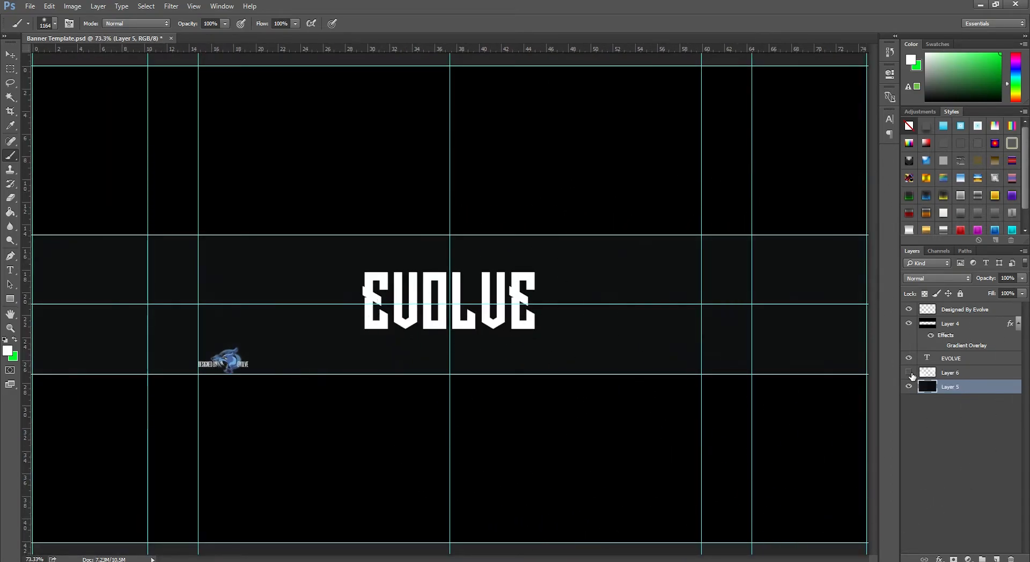
pyautogui.scroll(-2, 416, 364)
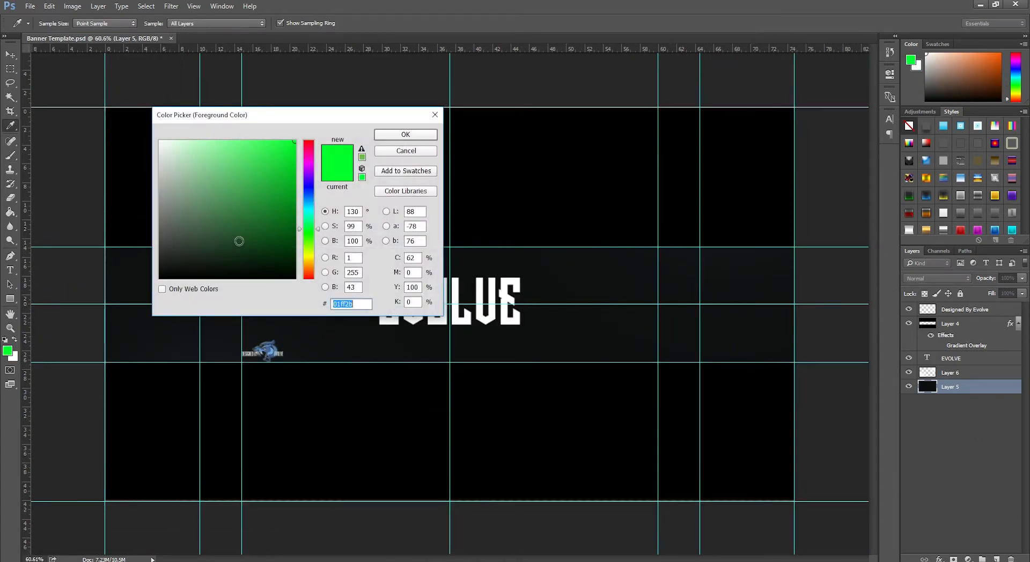
# Step: Set the foreground colour to blue 2f93e9, keeping white as the background colour, and activate the Brush tool
pyautogui.moveTo(311, 217); pyautogui.dragTo(308, 201)
pyautogui.click(284, 149)
pyautogui.moveTo(282, 153); pyautogui.dragTo(268, 152)
pyautogui.doubleClick(351, 304)
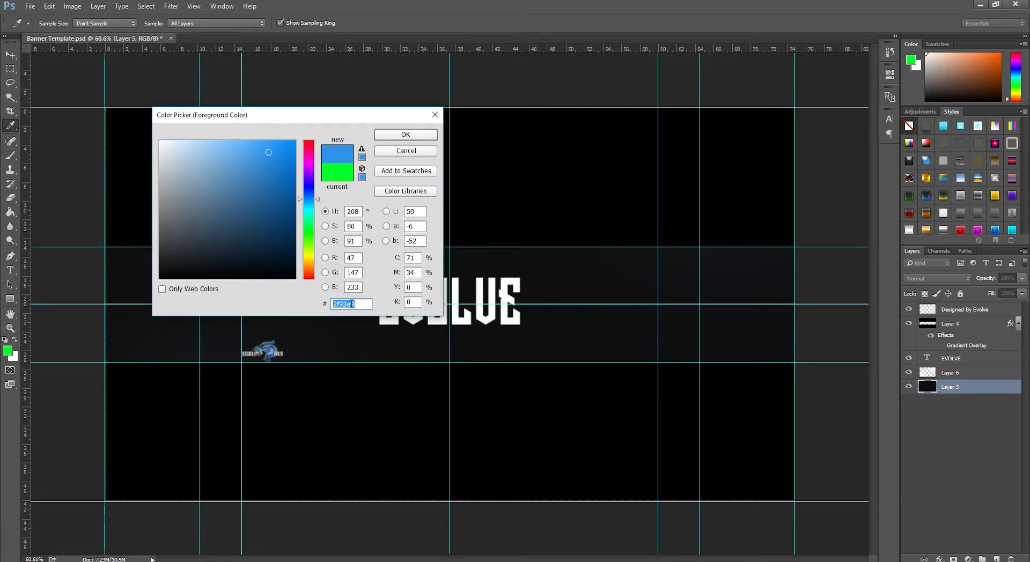
pyautogui.click(405, 135)
pyautogui.press('b')
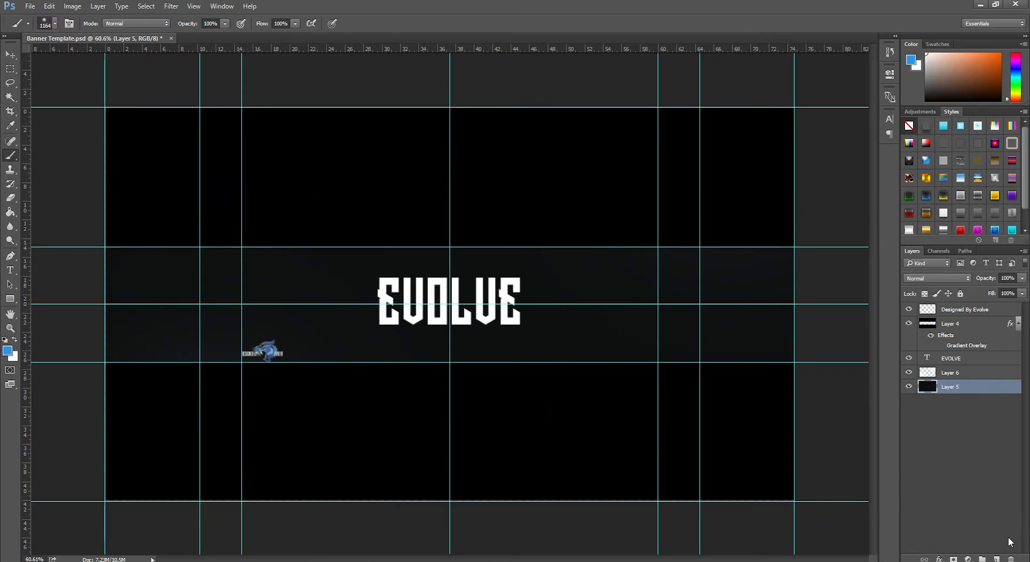
# Step: Create a new layer directly above Layer 5 and brush 1164 px blue glows over the band's upper-left and upper-right ends
pyautogui.click(996, 559)
pyautogui.click(128, 242)
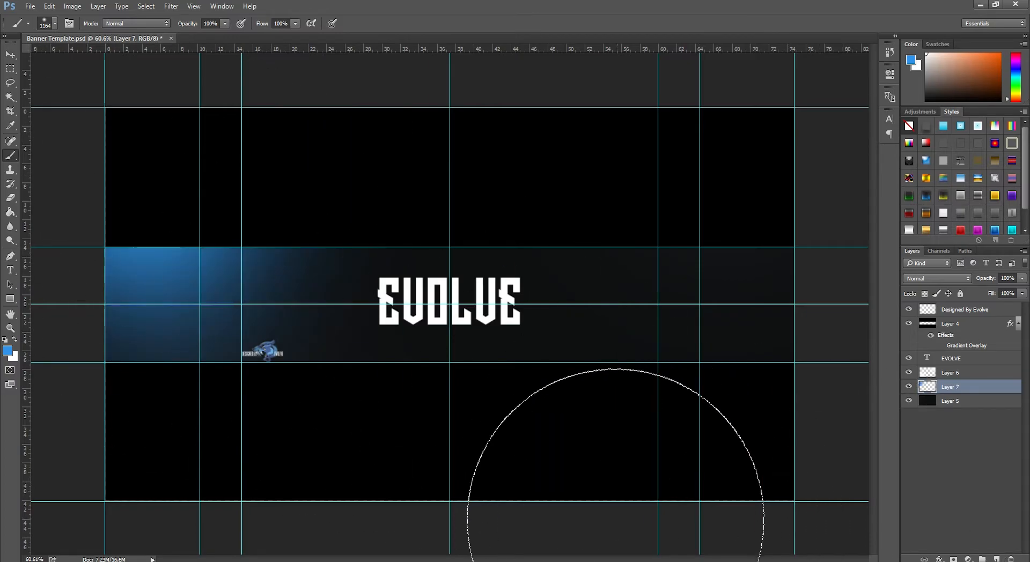
pyautogui.click(751, 225)
pyautogui.click(497, 152)
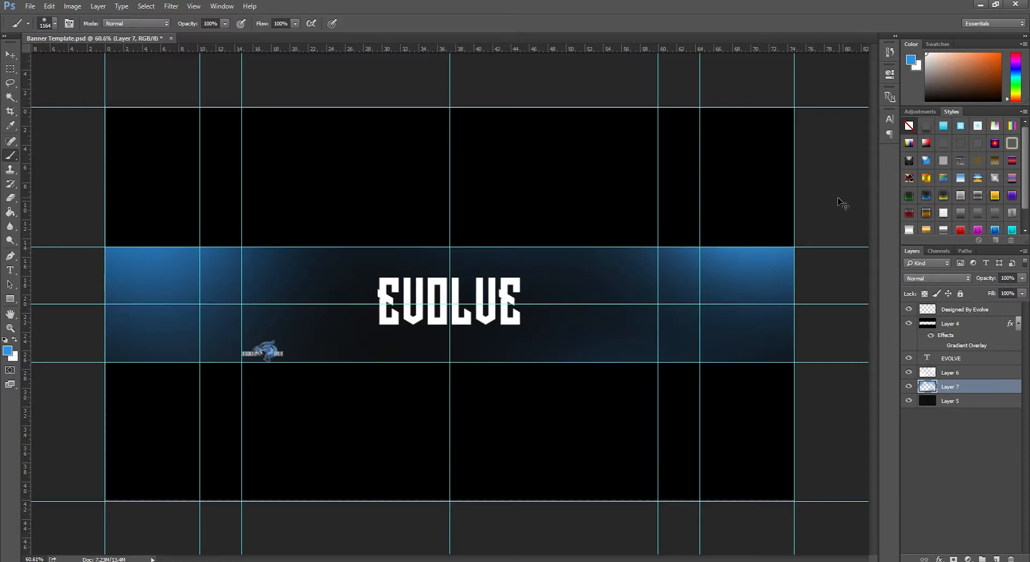
# Step: Undo the blue glow strokes on Layer 7 and repaint subtler ones from above the band's two ends and below its centre
pyautogui.hotkey('ctrl', 'alt', 'z')
pyautogui.hotkey('ctrl', 'alt', 'z')
pyautogui.hotkey('ctrl', 'alt', 'z')
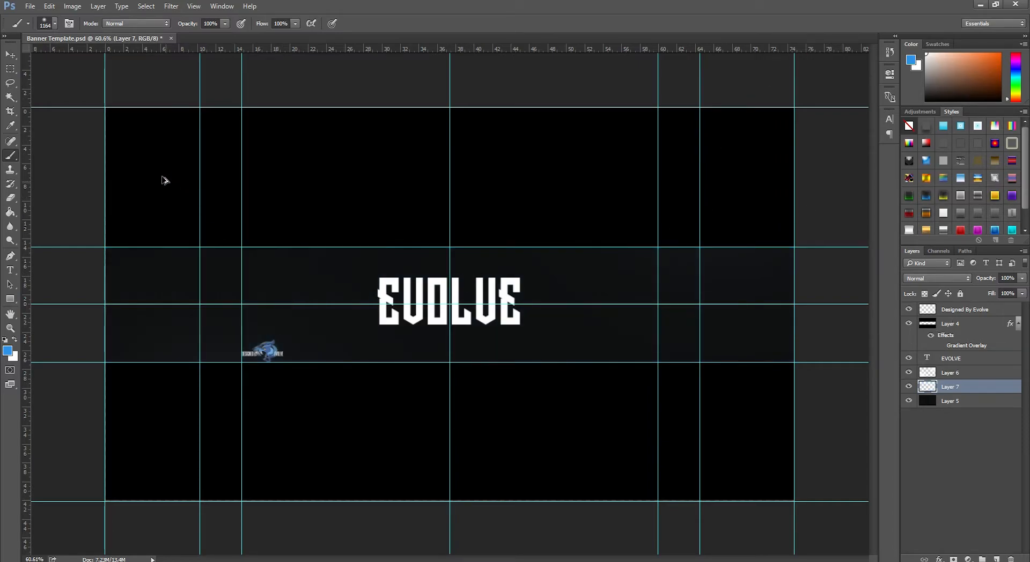
pyautogui.click(177, 189)
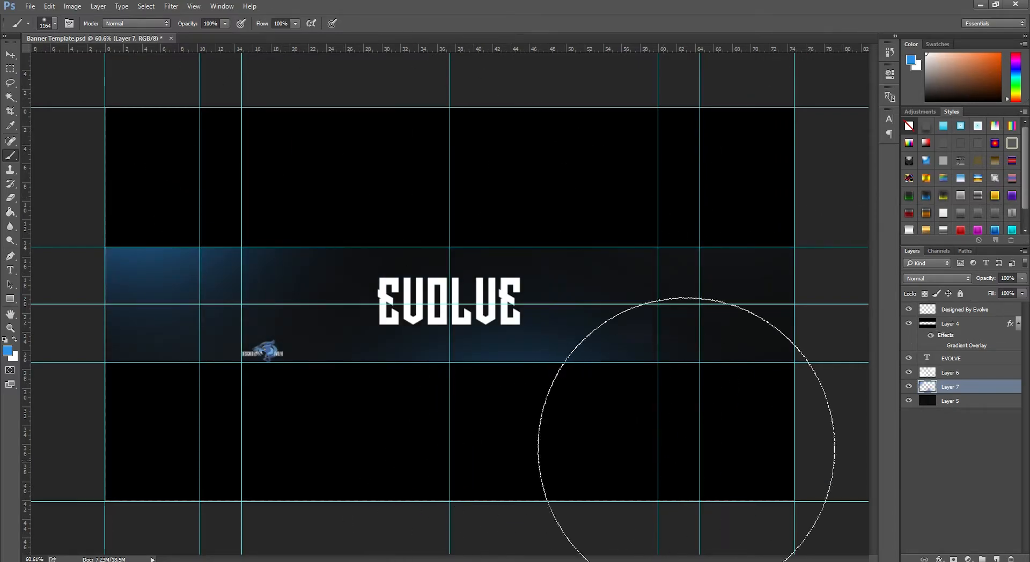
pyautogui.click(741, 188)
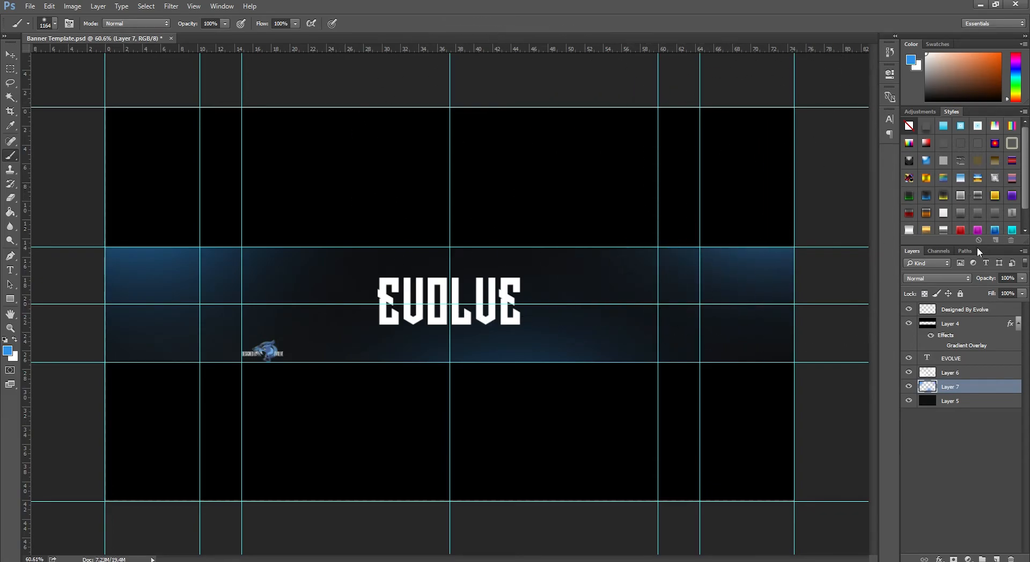
# Step: Try Overlay and other blending modes on Layer 7, ending back on Normal
pyautogui.click(945, 277)
pyautogui.click(945, 391)
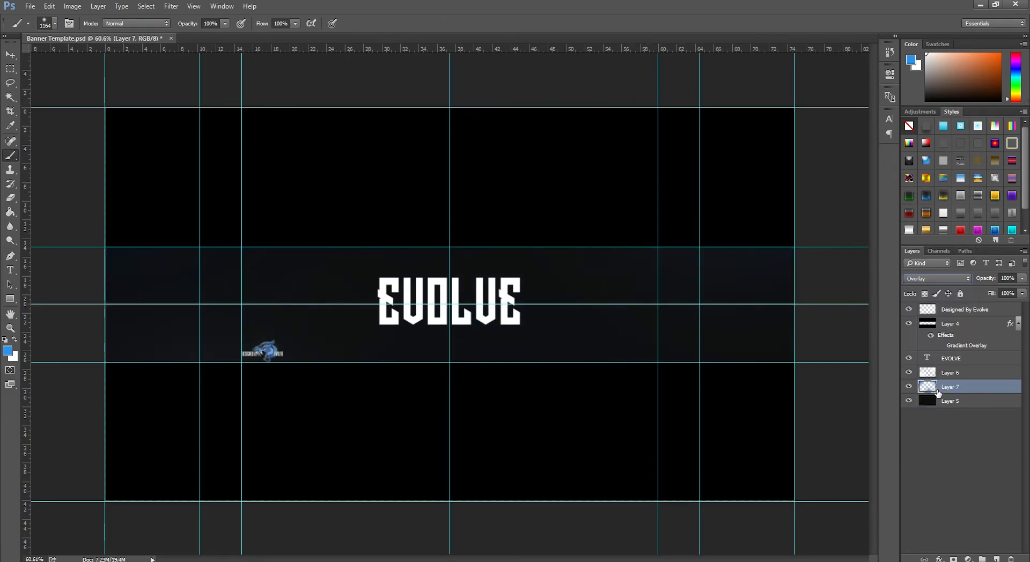
pyautogui.press('Down')
pyautogui.scroll(13, 923, 277)
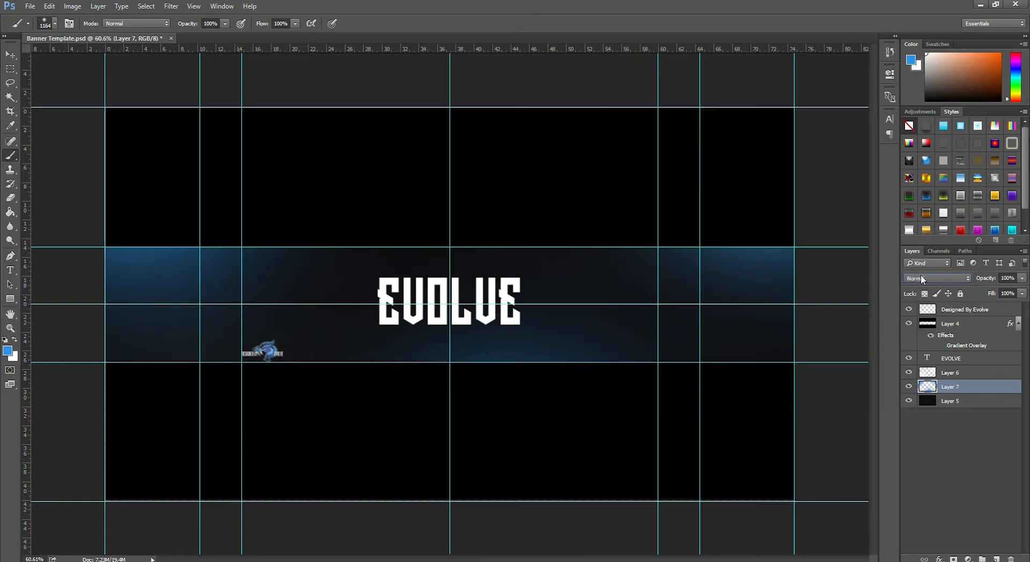
# Step: Lower the opacity of Layer 7 to about 39%
pyautogui.click(1022, 278)
pyautogui.moveTo(987, 291); pyautogui.dragTo(982, 293)
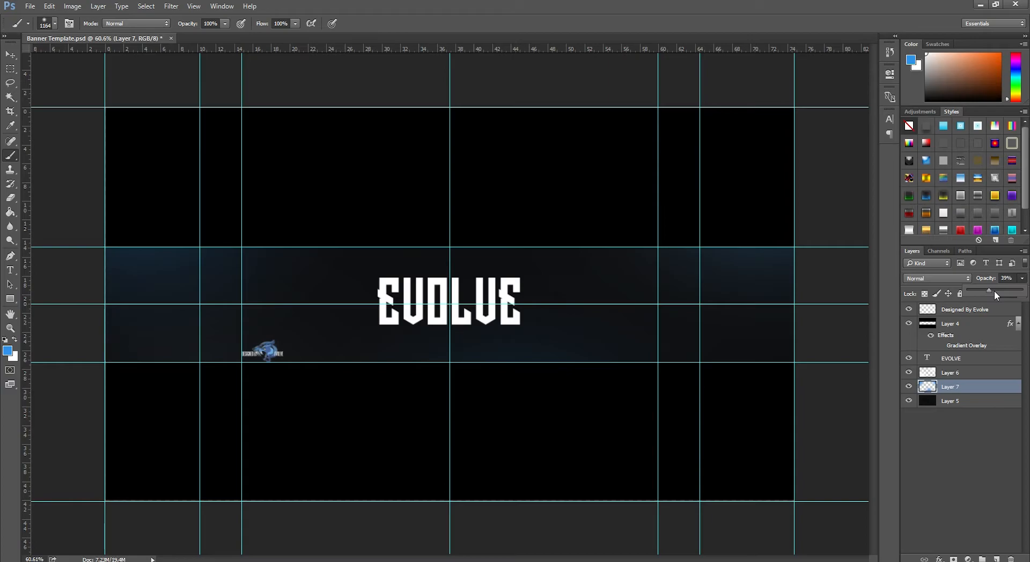
pyautogui.click(965, 389)
# Step: Create a new layer above Layer 7 and paint 379 px blue glow spots at the band's ends and along its upper and lower edges
pyautogui.click(997, 560)
pyautogui.moveTo(227, 424); pyautogui.dragTo(100, 436)
pyautogui.click(452, 211)
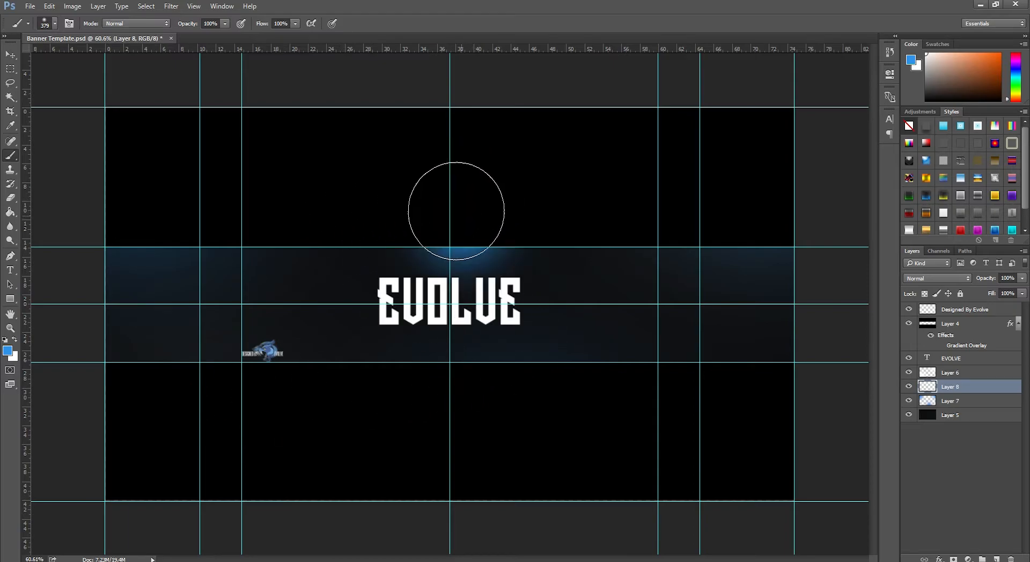
pyautogui.click(125, 274)
pyautogui.click(484, 411)
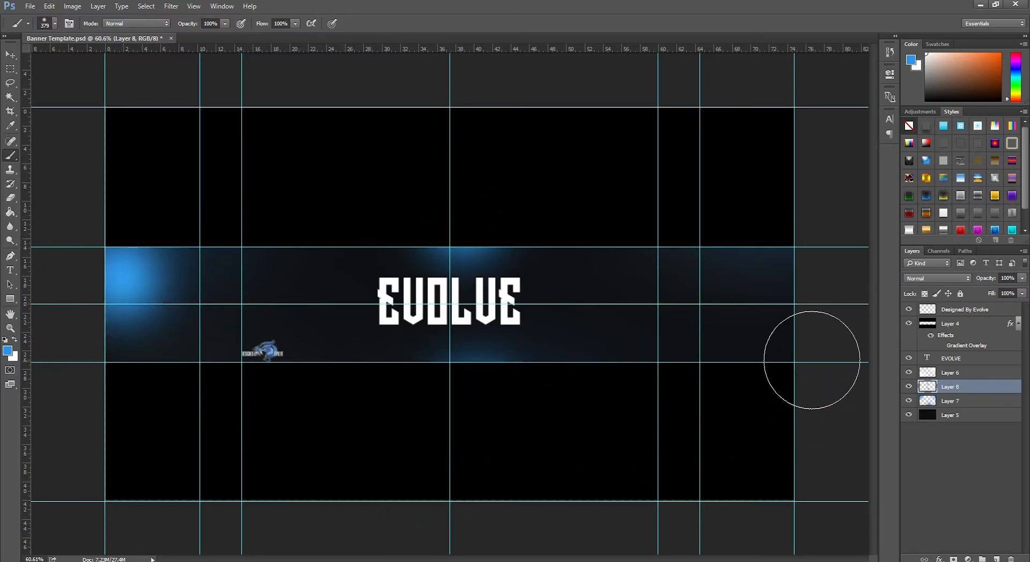
pyautogui.click(821, 239)
pyautogui.click(352, 260)
# Step: Reduce the brush to 194 px and add blue spots beside the small logo, right of EVOLVE and at the band's lower-right end
pyautogui.moveTo(315, 387); pyautogui.dragTo(285, 384)
pyautogui.click(303, 348)
pyautogui.click(644, 292)
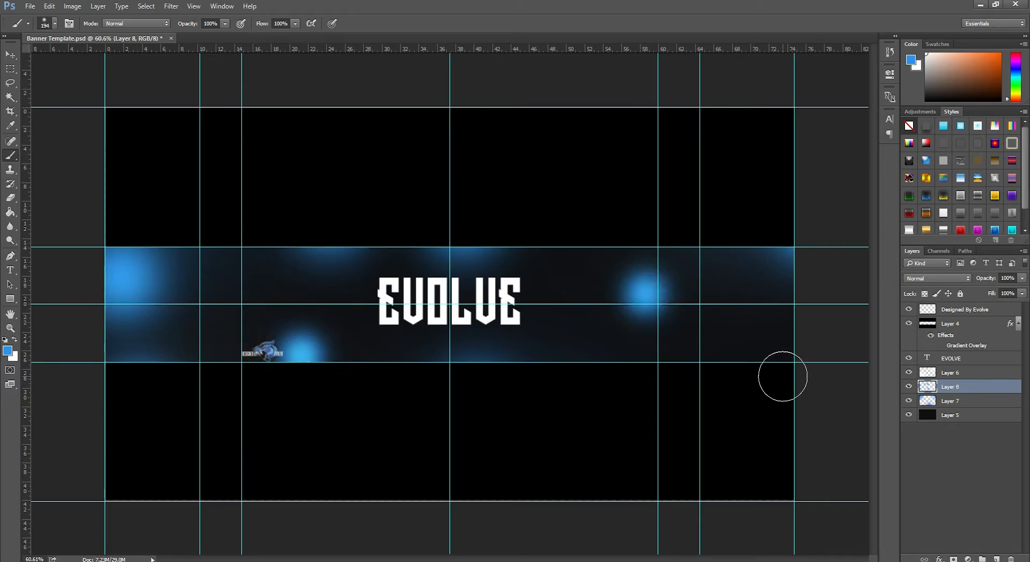
pyautogui.click(778, 370)
# Step: Try Soft Light and other blending modes on Layer 8, ending back on Normal
pyautogui.click(938, 278)
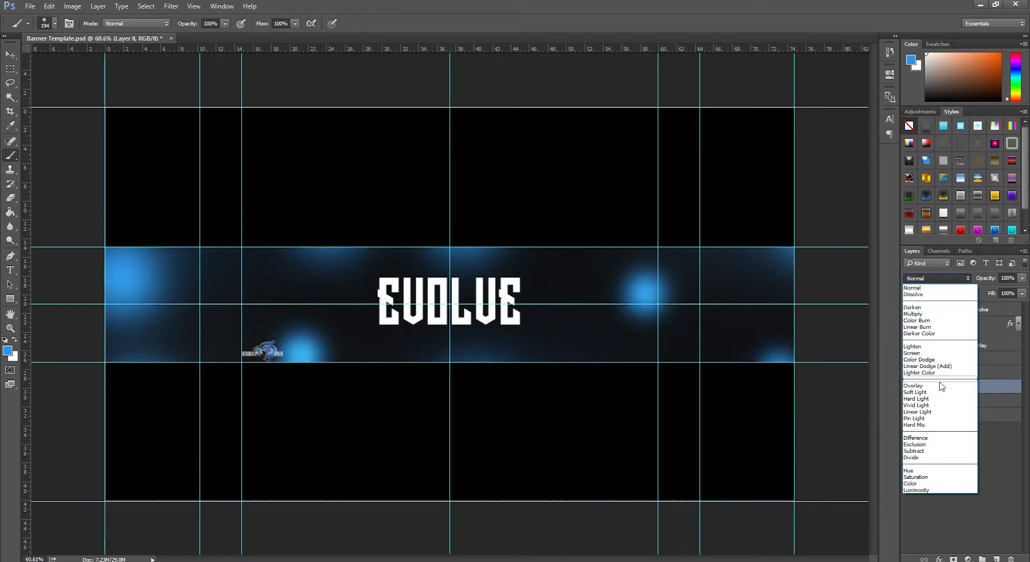
pyautogui.click(943, 388)
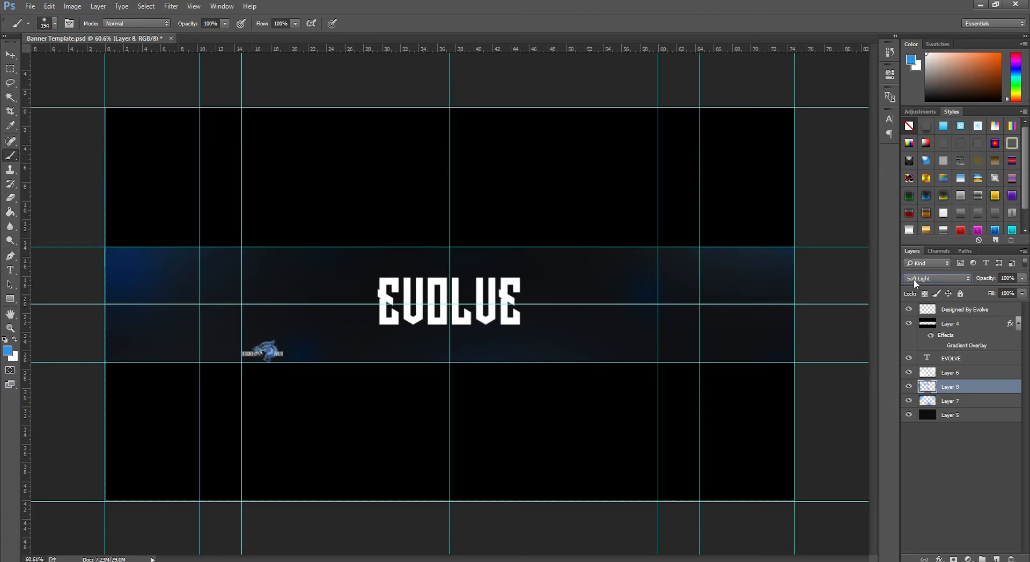
pyautogui.scroll(13, 914, 280)
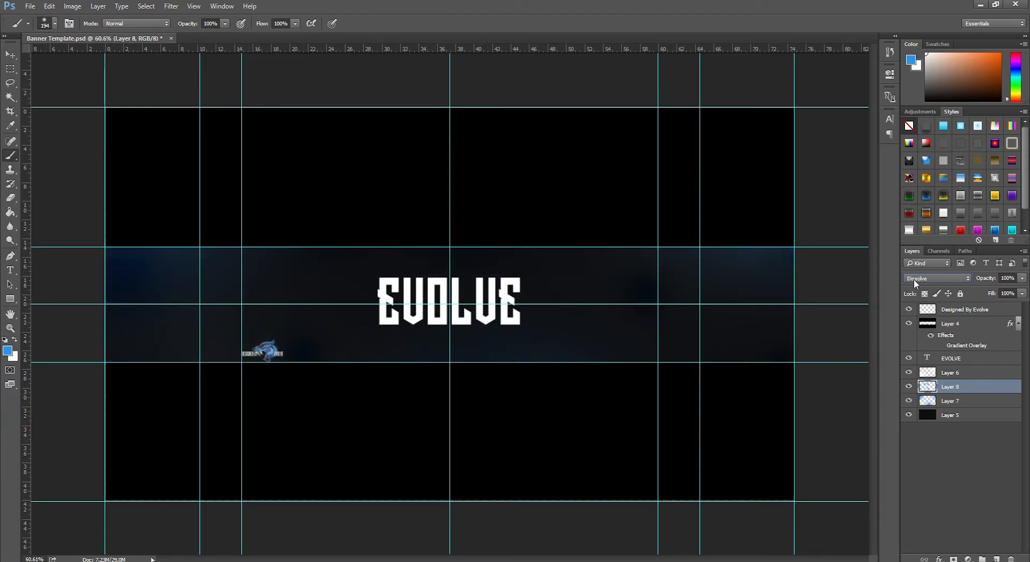
# Step: Lower the opacity of Layer 8 to about 20%
pyautogui.click(1022, 278)
pyautogui.moveTo(991, 291); pyautogui.dragTo(974, 289)
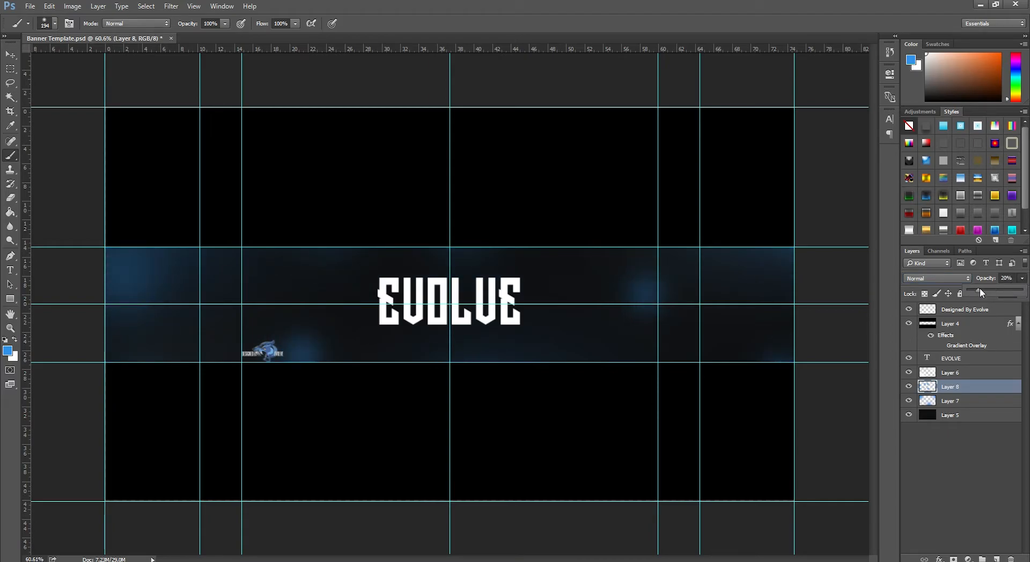
# Step: Set up a small soft round eraser and erase the glow spot to the right of the EVOLVE text on Layer 8
pyautogui.click(10, 197)
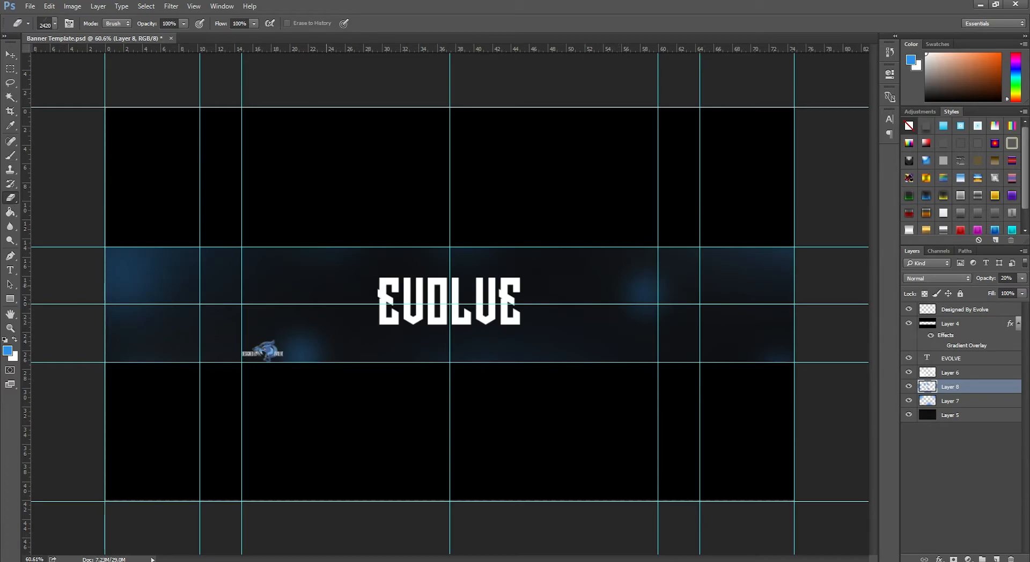
pyautogui.click(53, 23)
pyautogui.click(22, 107)
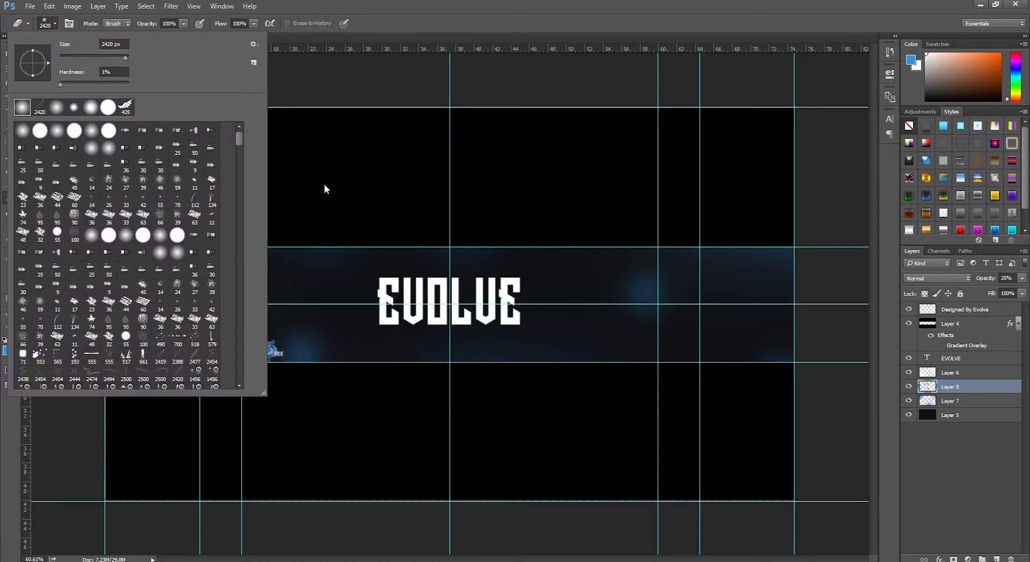
pyautogui.rightClick(608, 301)
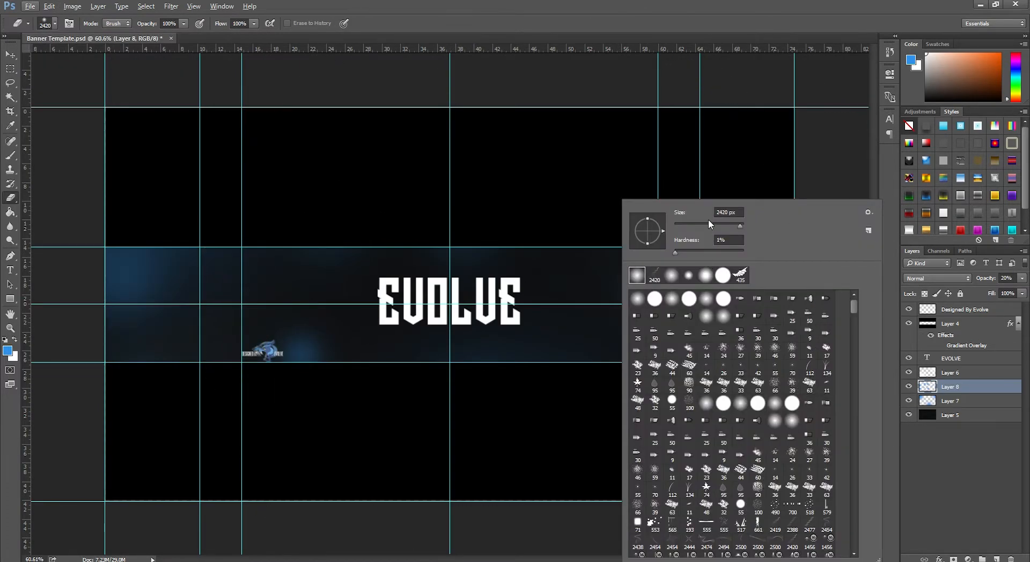
pyautogui.click(697, 224)
pyautogui.click(675, 253)
pyautogui.click(664, 70)
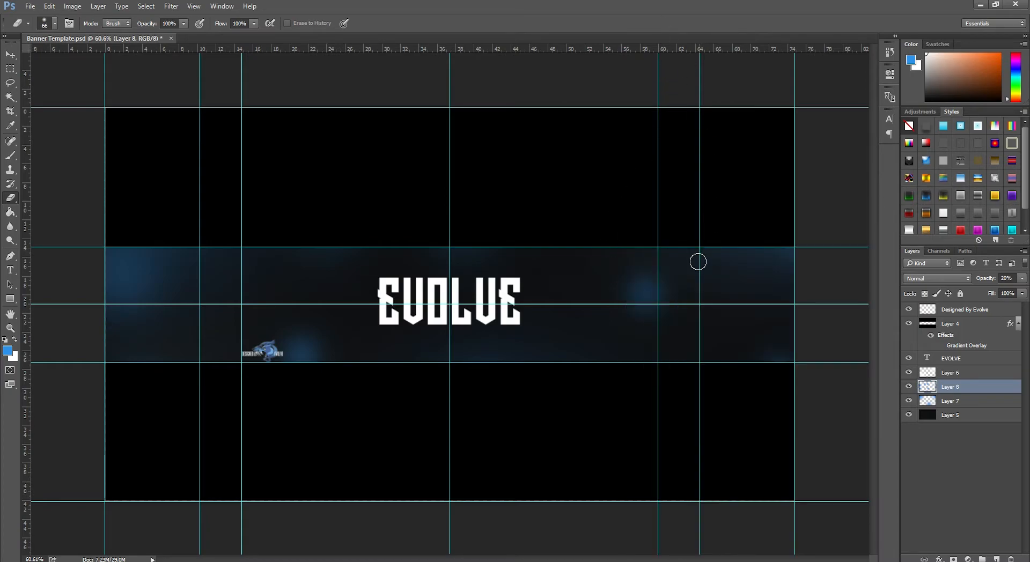
pyautogui.moveTo(648, 279)
pyautogui.mouseDown()
pyautogui.moveTo(658, 281)
pyautogui.moveTo(629, 312)
pyautogui.mouseUp()
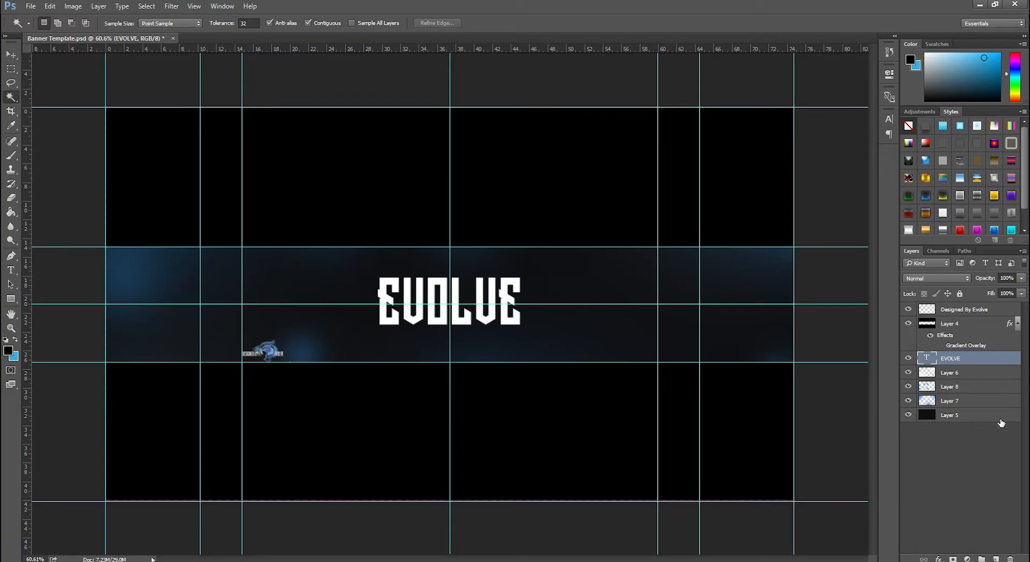
# Step: Create a new empty layer directly above Layer 6, below the EVOLVE text layer
pyautogui.click(960, 390)
pyautogui.click(970, 374)
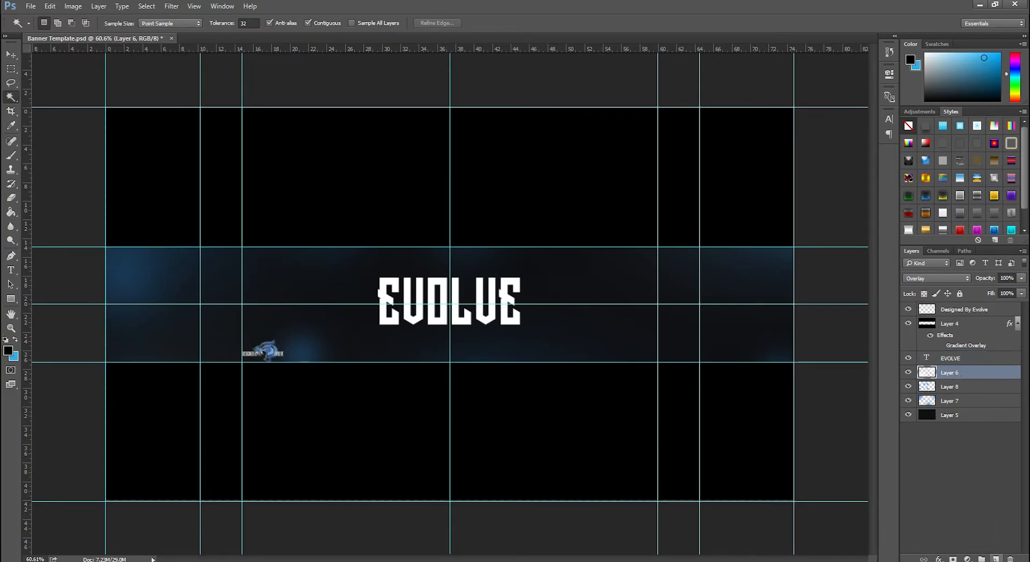
pyautogui.click(995, 560)
# Step: Activate the Brush tool and choose the 2219 px scattered debris brush from the brush presets
pyautogui.click(11, 156)
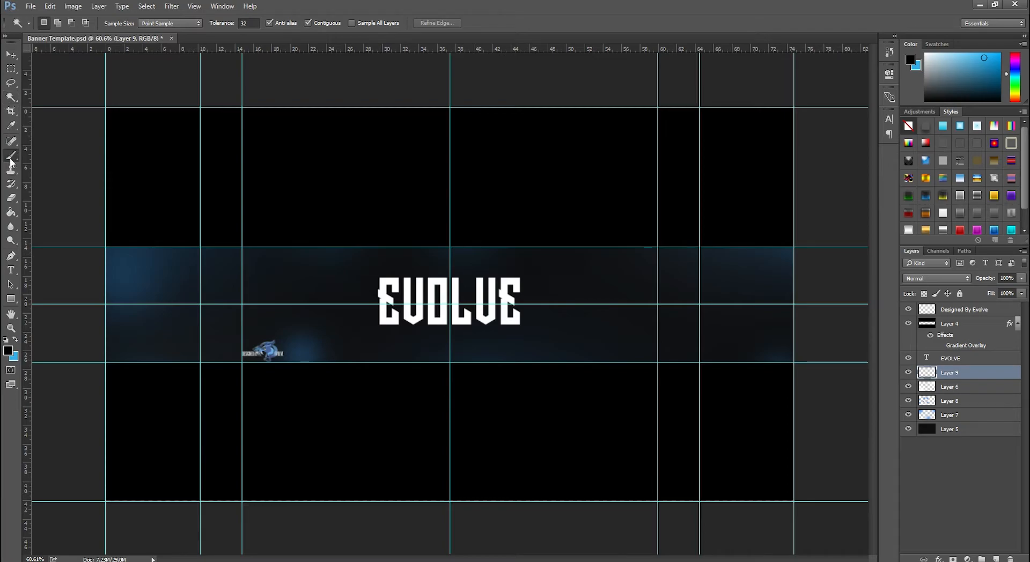
pyautogui.click(56, 24)
pyautogui.scroll(-6, 152, 256)
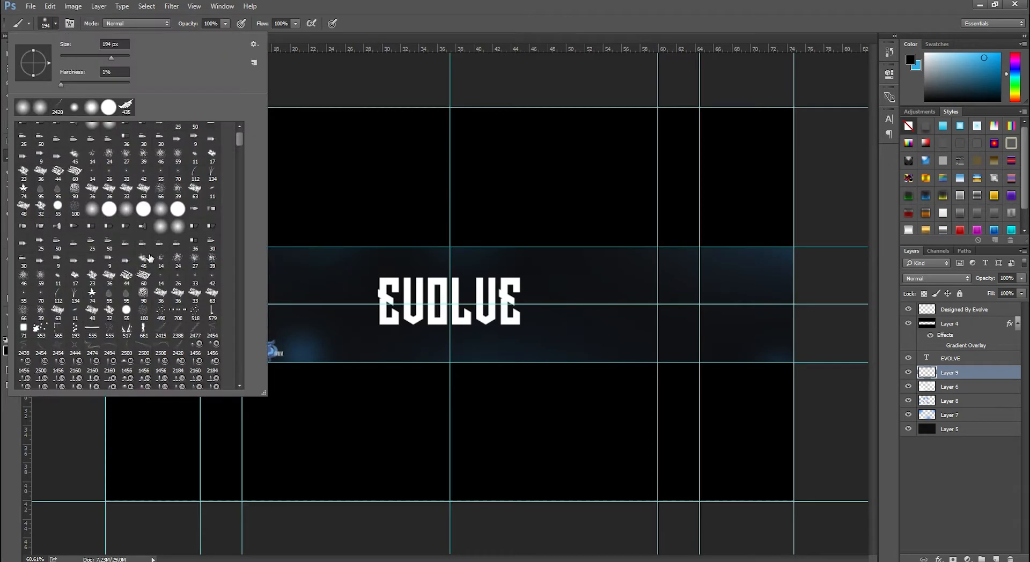
pyautogui.scroll(-7, 152, 256)
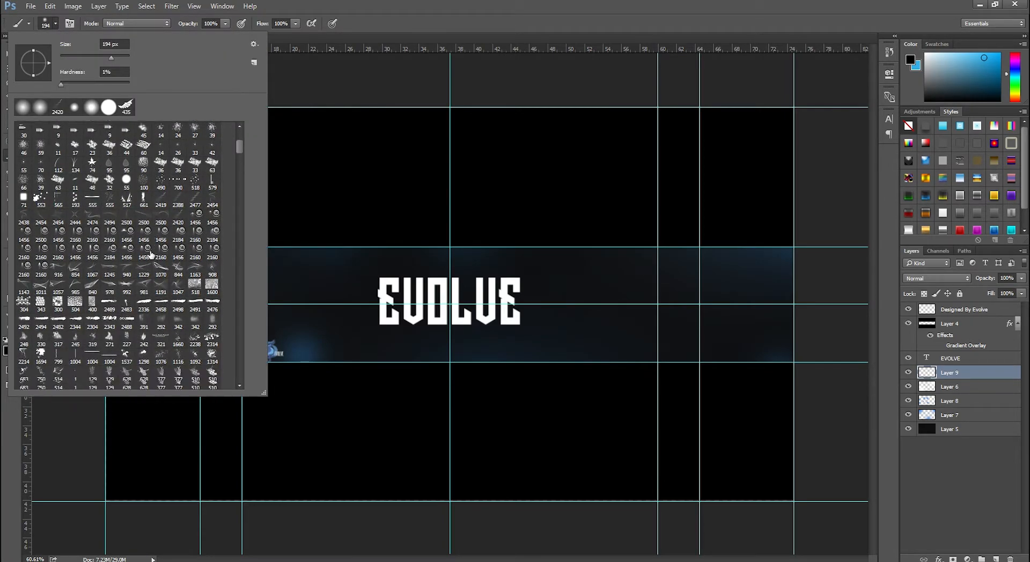
pyautogui.scroll(-4, 151, 256)
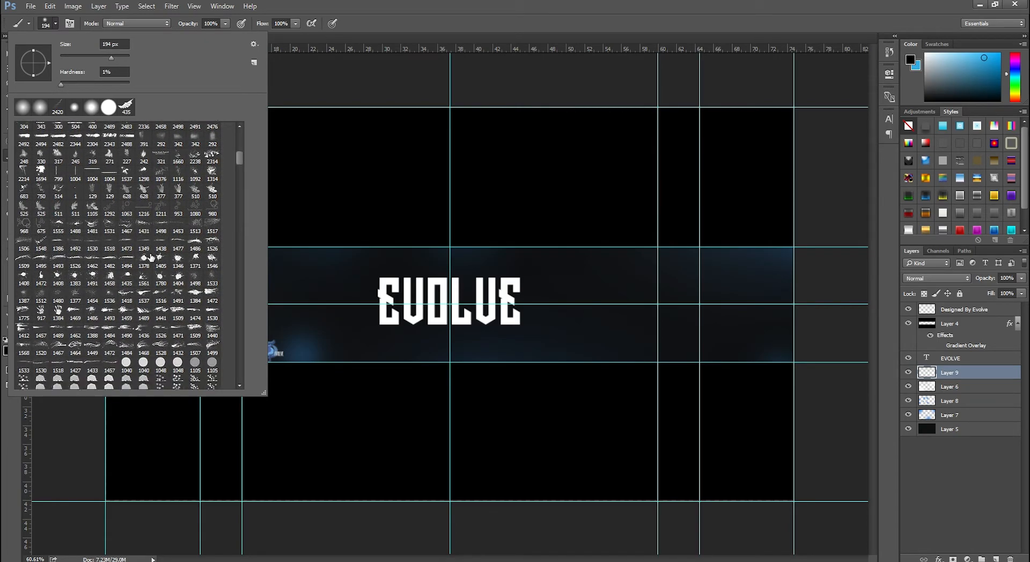
pyautogui.scroll(-6, 148, 253)
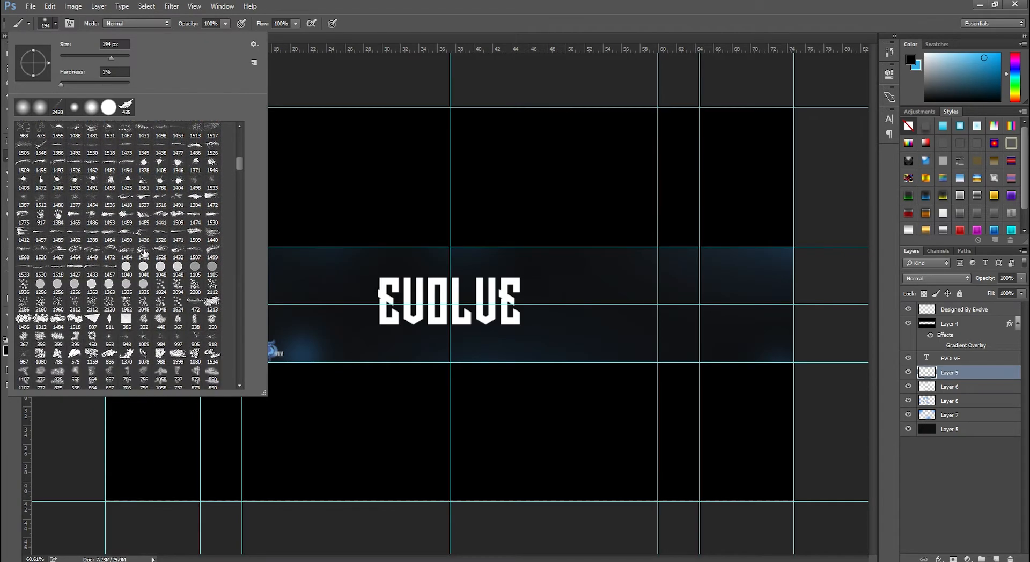
pyautogui.scroll(-5, 158, 323)
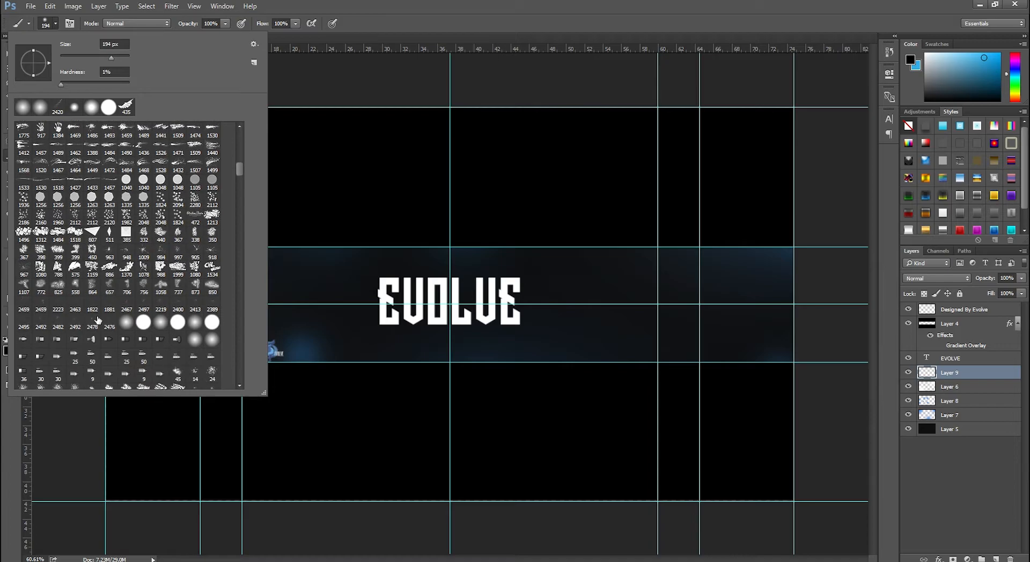
pyautogui.click(158, 263)
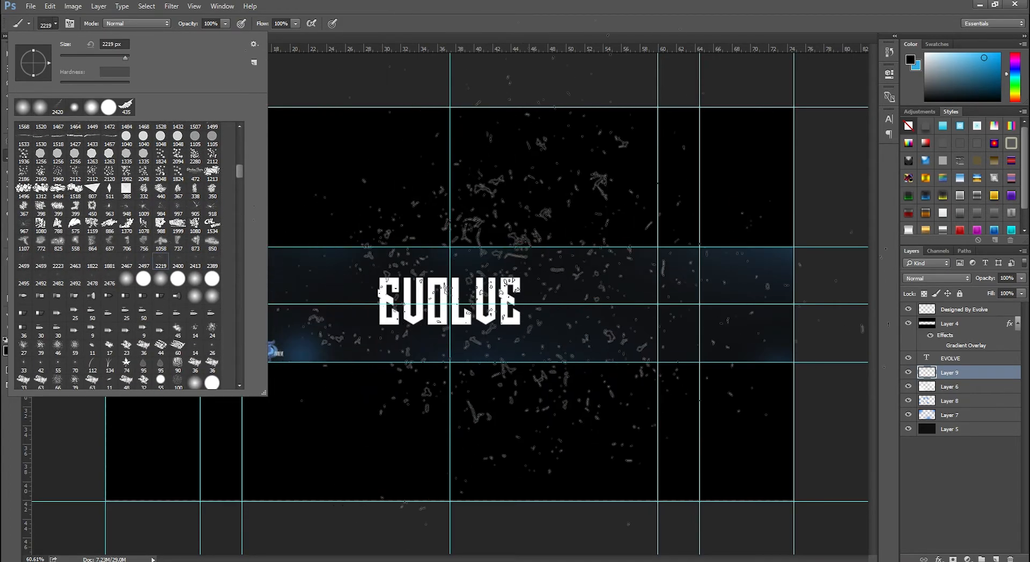
# Step: Try a black debris stamp across the band on Layer 9, undo it, and return to the Brush tool
pyautogui.click(421, 317)
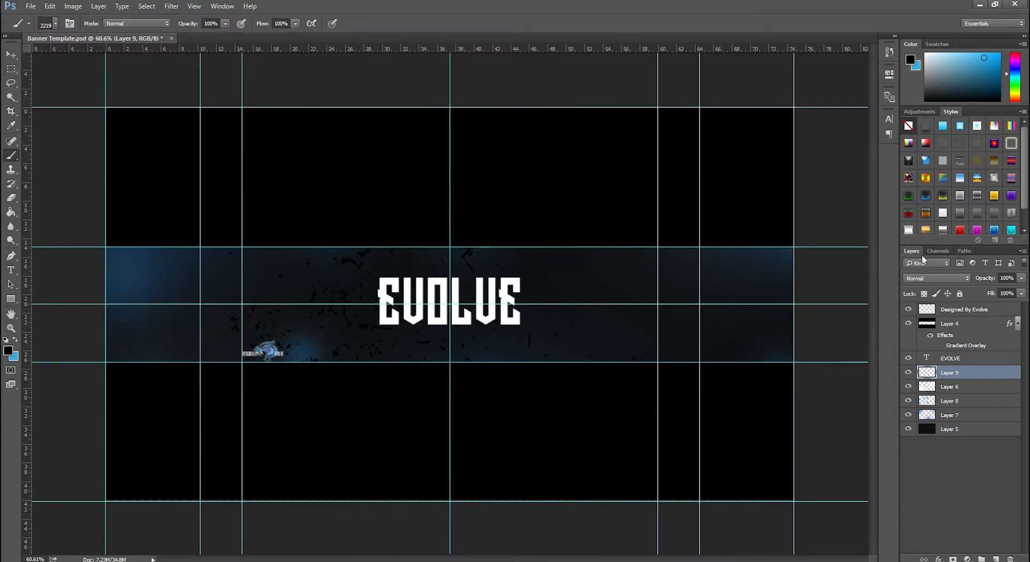
pyautogui.press('z')
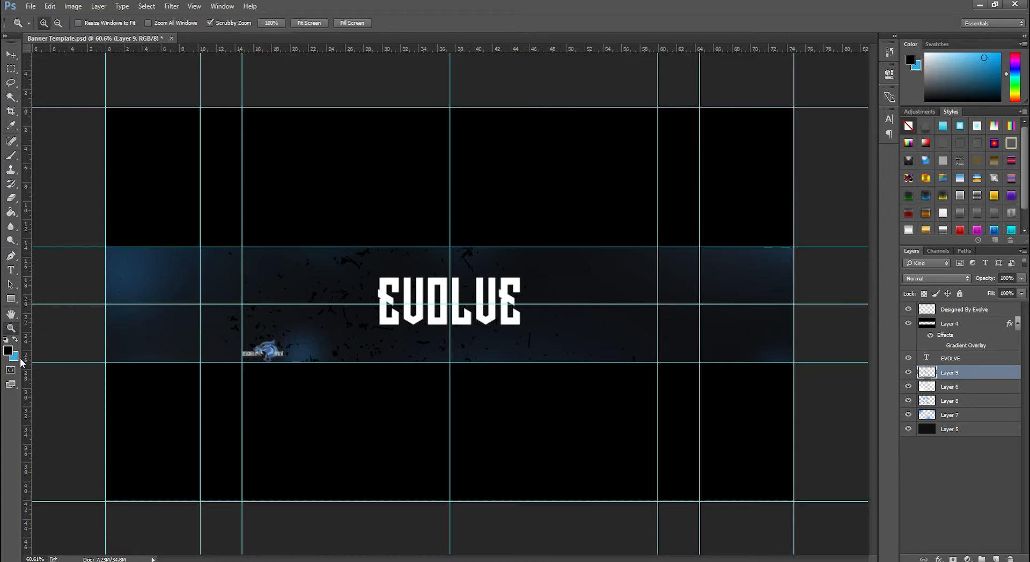
pyautogui.hotkey('ctrl', 'z')
pyautogui.click(10, 198)
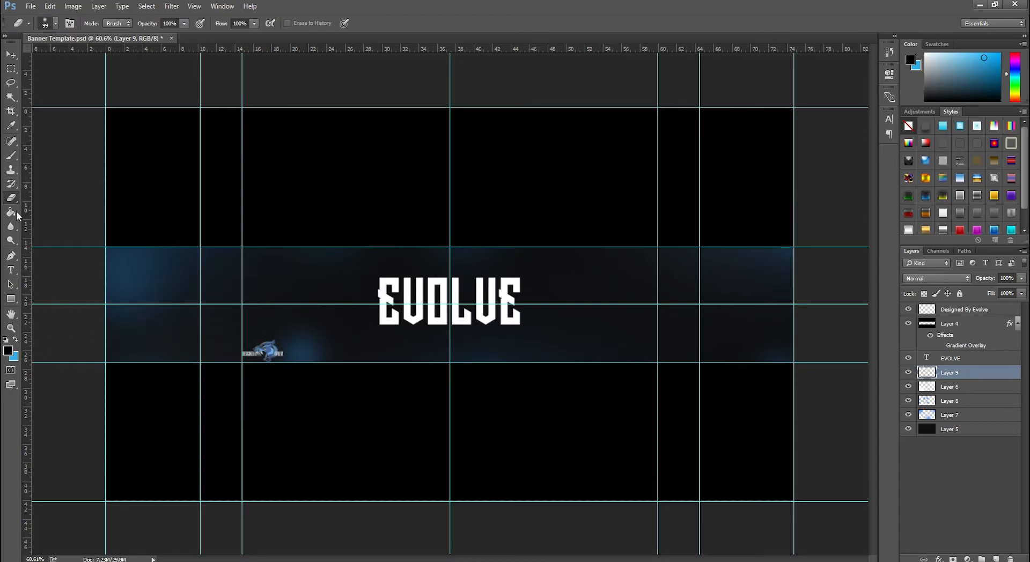
pyautogui.click(11, 156)
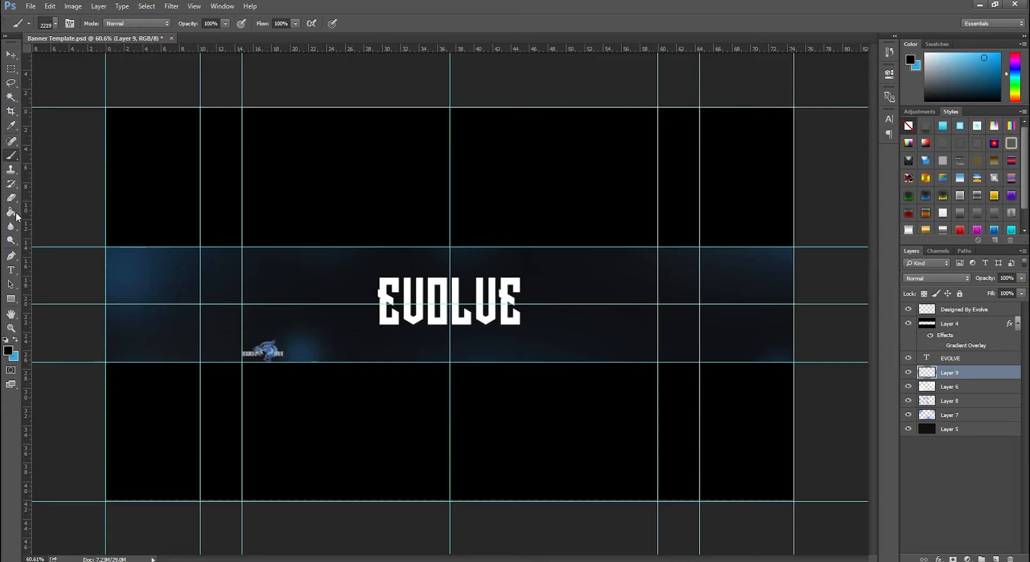
# Step: Swap the foreground colour to blue and stamp debris particles over the band's lower-left, right end and lower middle on Layer 9
pyautogui.click(15, 341)
pyautogui.click(286, 503)
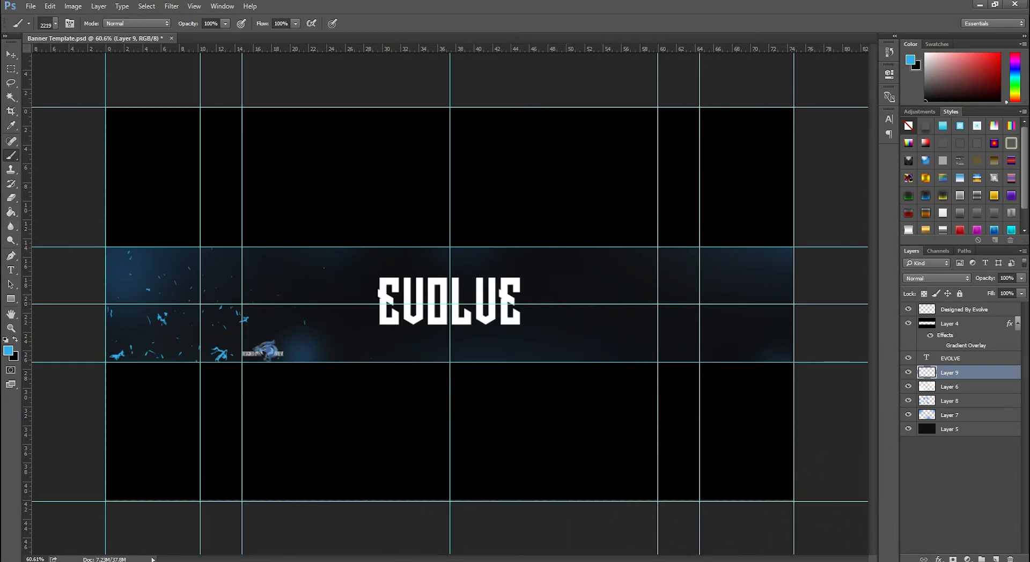
pyautogui.click(765, 416)
pyautogui.click(411, 472)
# Step: Create a new layer above Layer 9 and set the foreground colour to white, keeping blue as the background colour
pyautogui.click(997, 560)
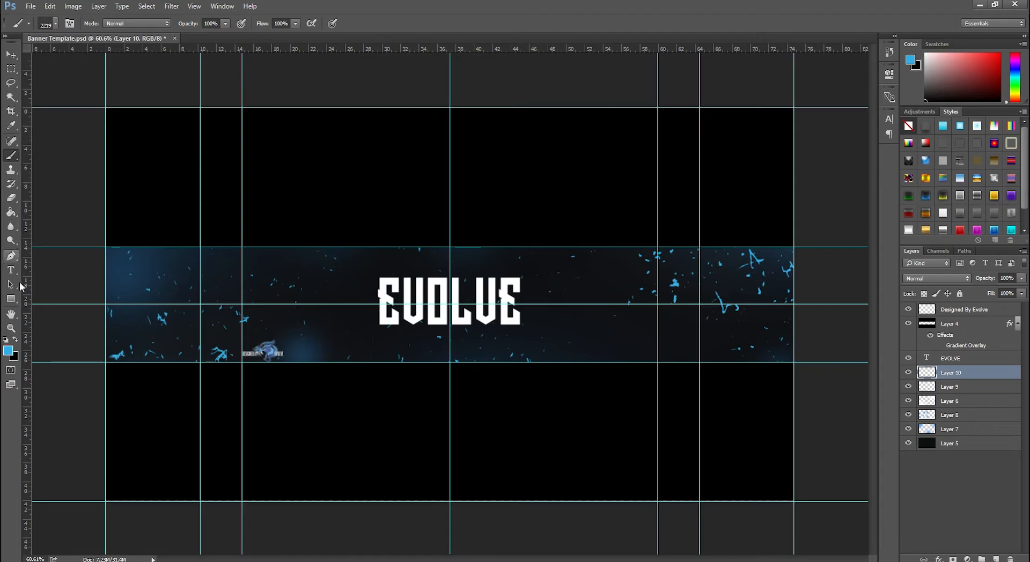
pyautogui.click(15, 340)
pyautogui.click(7, 350)
pyautogui.moveTo(176, 175); pyautogui.dragTo(140, 144)
pyautogui.click(432, 134)
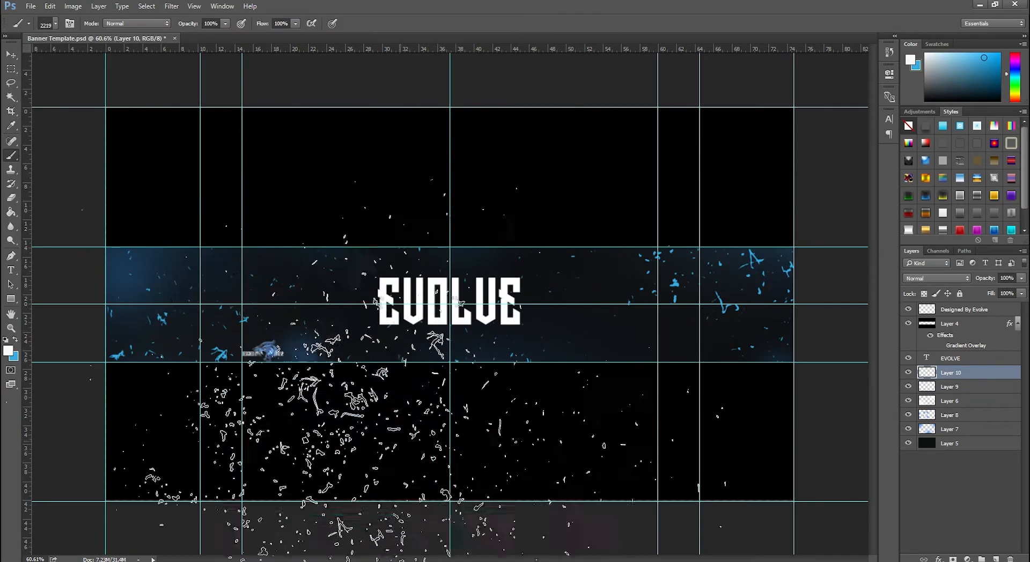
# Step: Stamp white debris over the band's left half on Layer 10 and pick the 2389 px scattered brush for further stamps
pyautogui.click(412, 343)
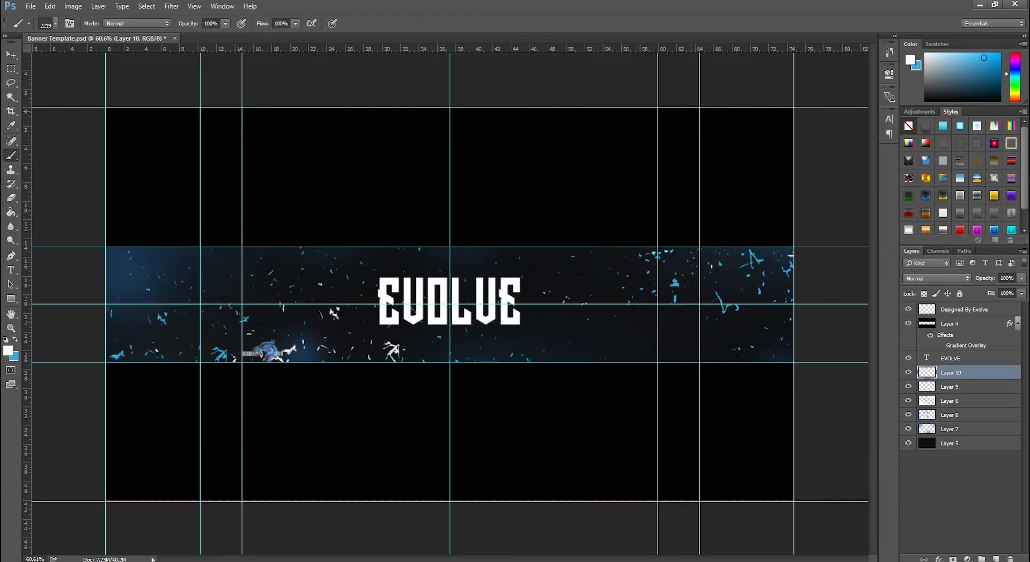
pyautogui.click(143, 220)
pyautogui.click(54, 23)
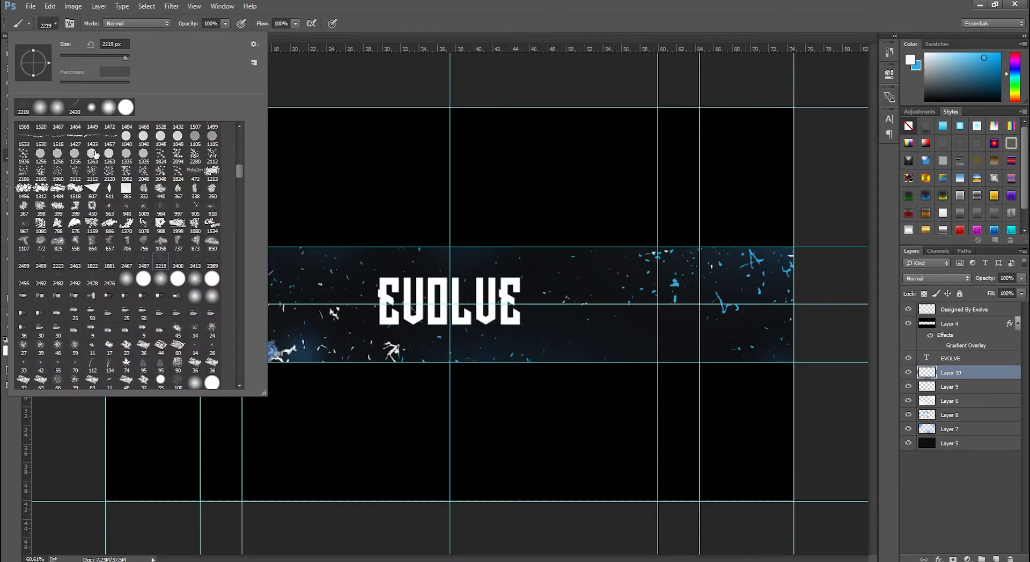
pyautogui.click(211, 263)
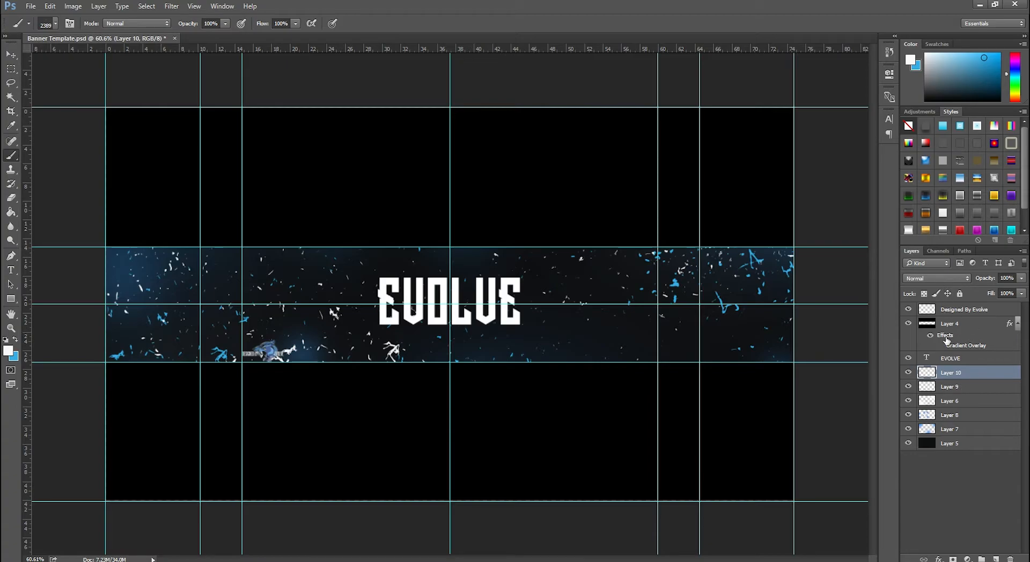
# Step: Set Layer 10's blend mode to Soft Light so the white debris blends into the band
pyautogui.click(937, 278)
pyautogui.click(925, 394)
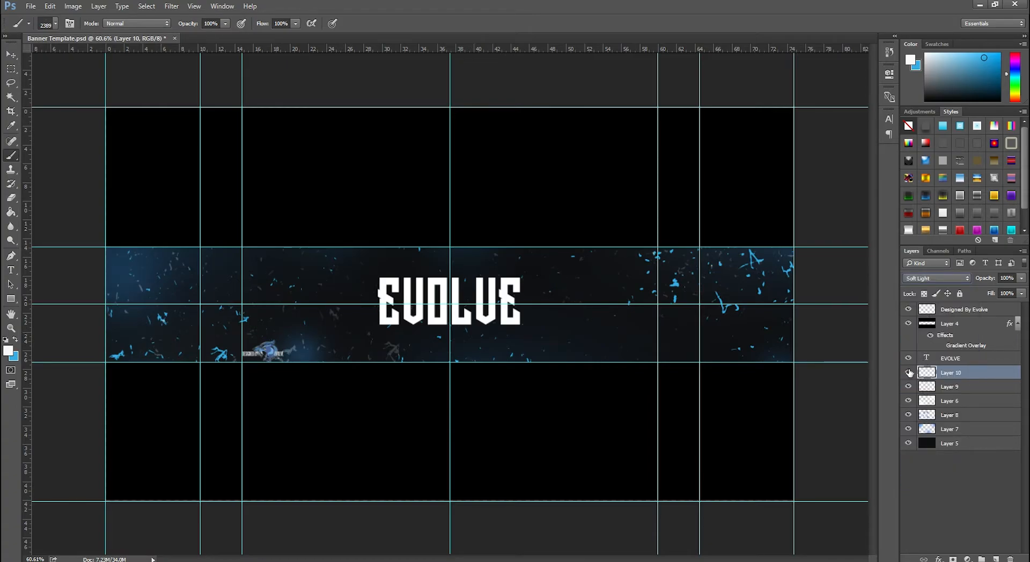
# Step: Try the Overlay blend mode on Layer 9's blue debris and return the layer to Normal
pyautogui.click(953, 387)
pyautogui.click(937, 278)
pyautogui.click(936, 387)
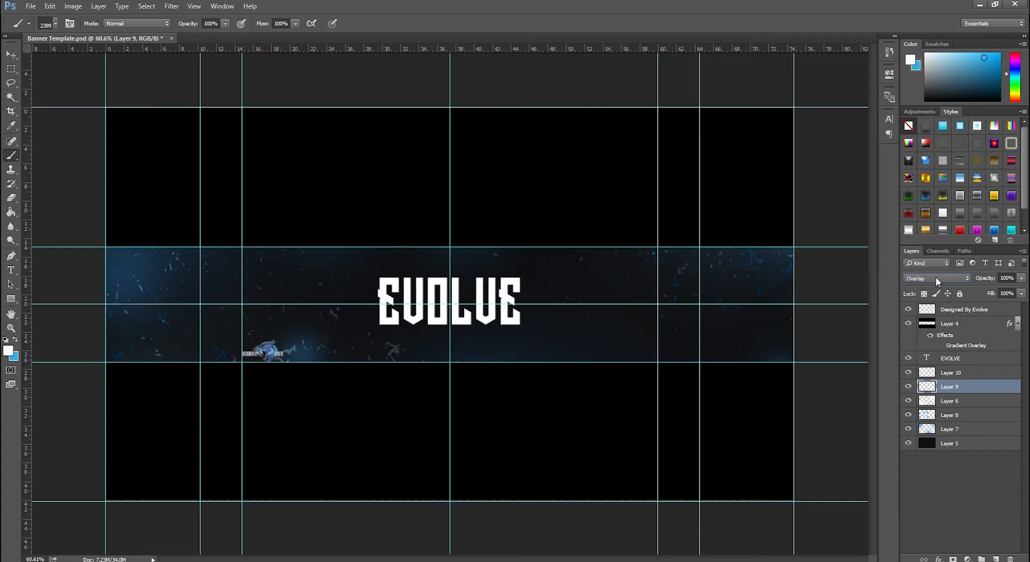
pyautogui.scroll(12, 936, 279)
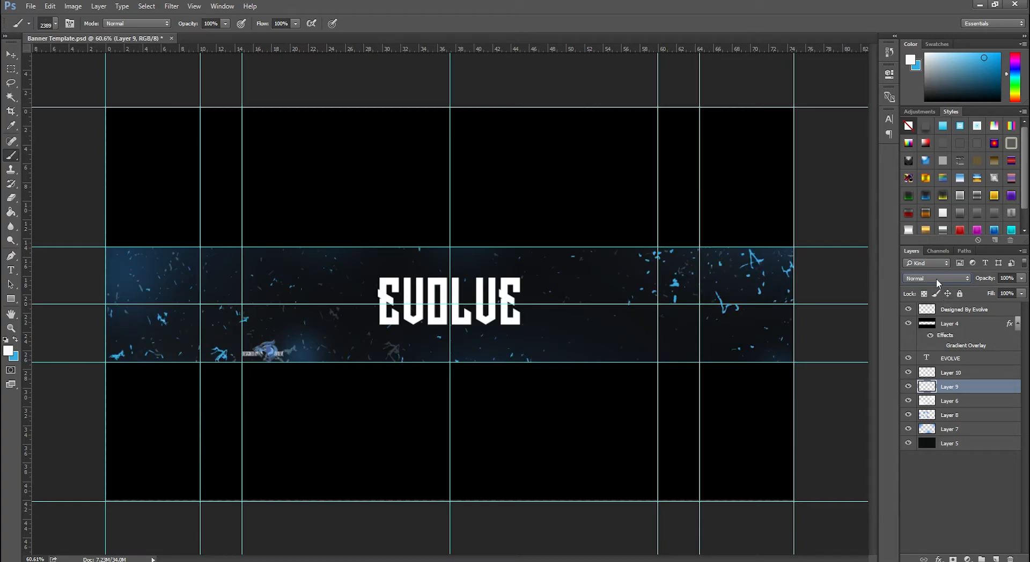
# Step: Lower the opacity of Layer 9's blue debris to about 6%
pyautogui.click(1023, 294)
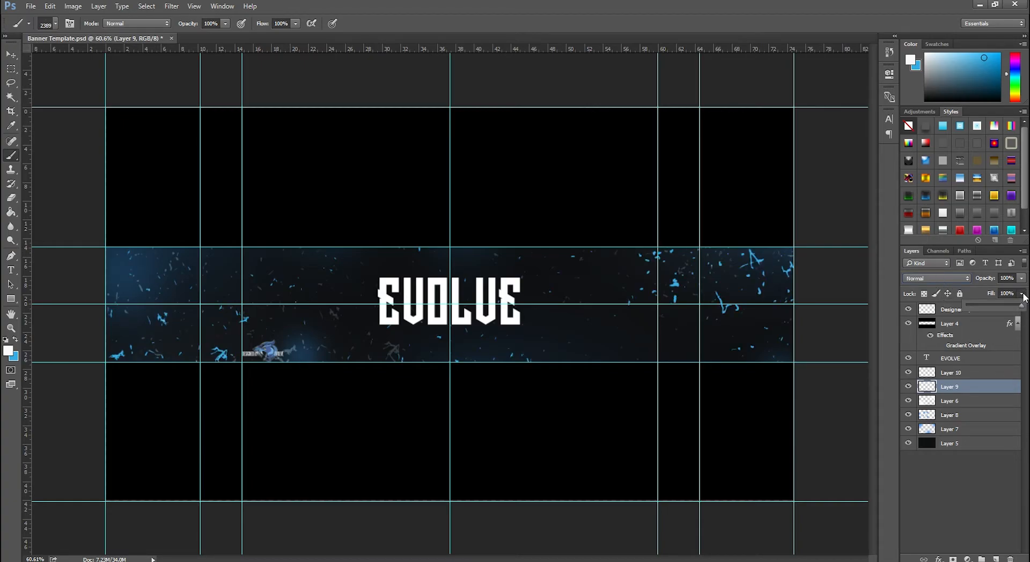
pyautogui.click(1023, 278)
pyautogui.moveTo(997, 293); pyautogui.dragTo(971, 289)
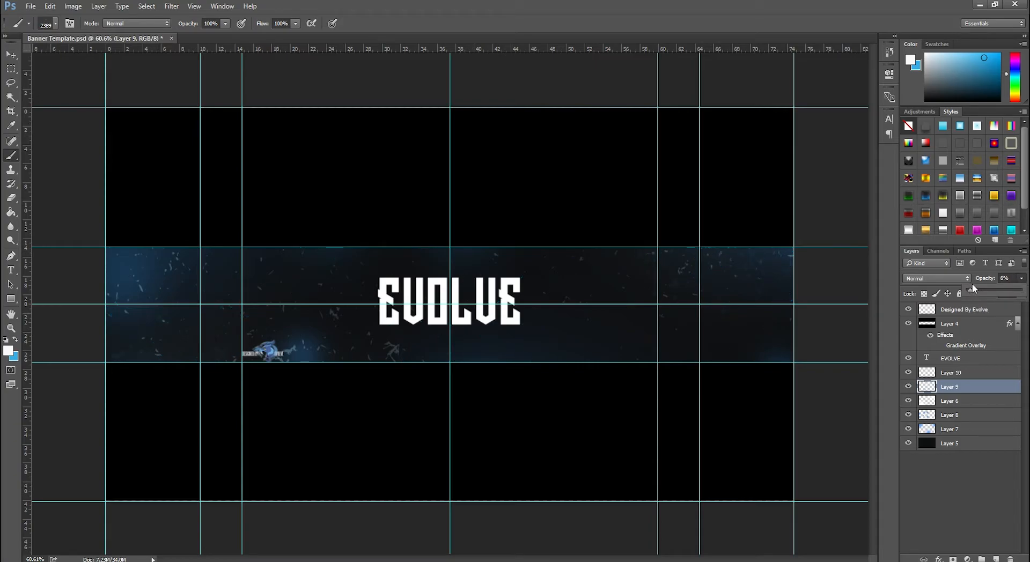
# Step: Select Layer 10 and reduce its opacity to 54%
pyautogui.click(958, 375)
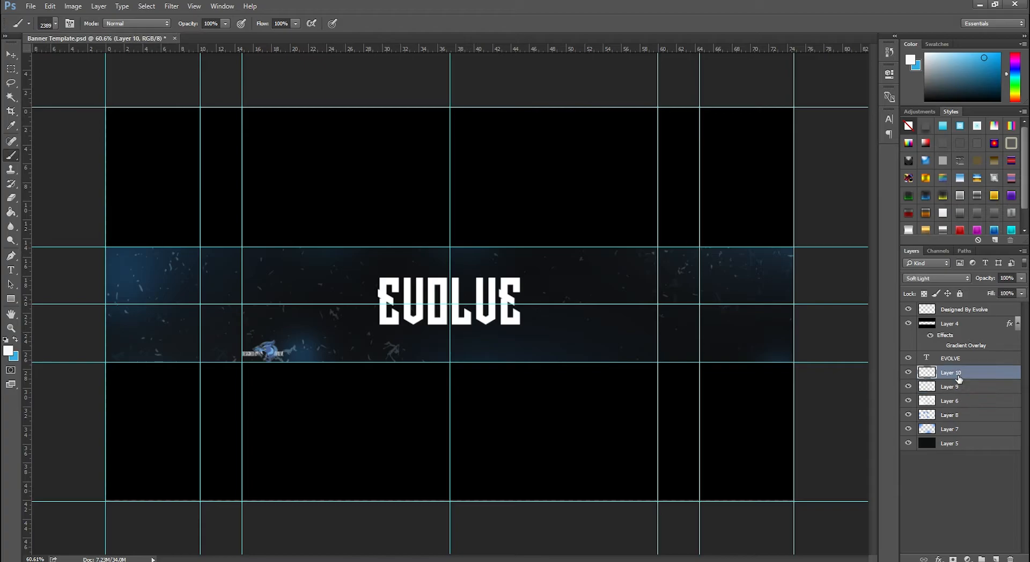
pyautogui.click(1021, 292)
pyautogui.moveTo(981, 287); pyautogui.dragTo(968, 290)
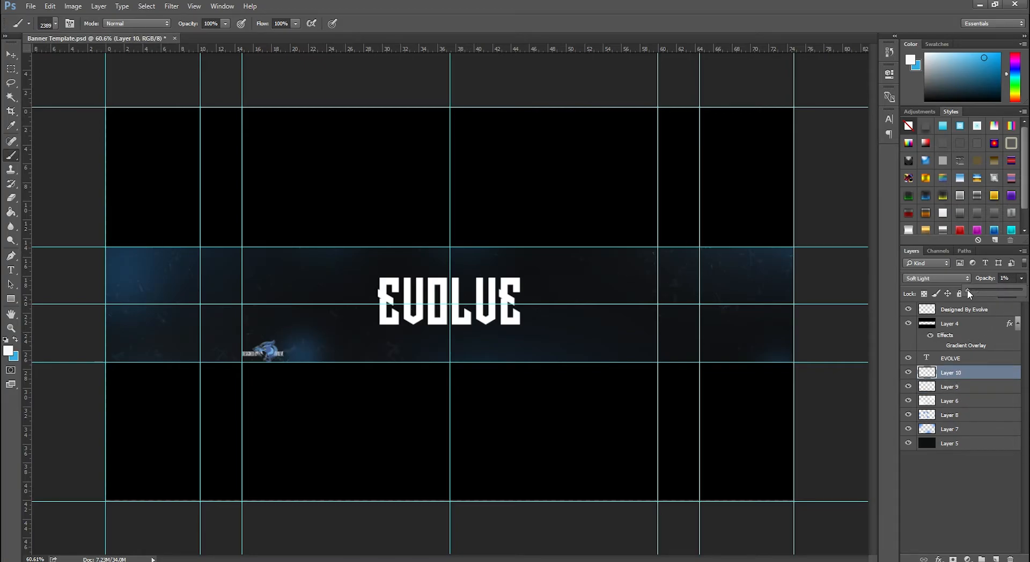
pyautogui.click(996, 289)
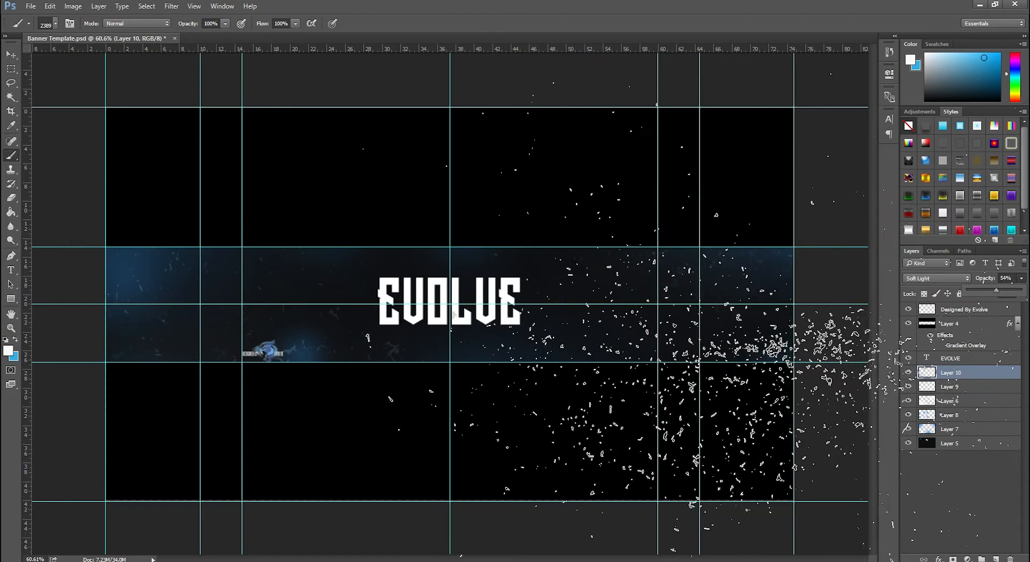
pyautogui.click(673, 480)
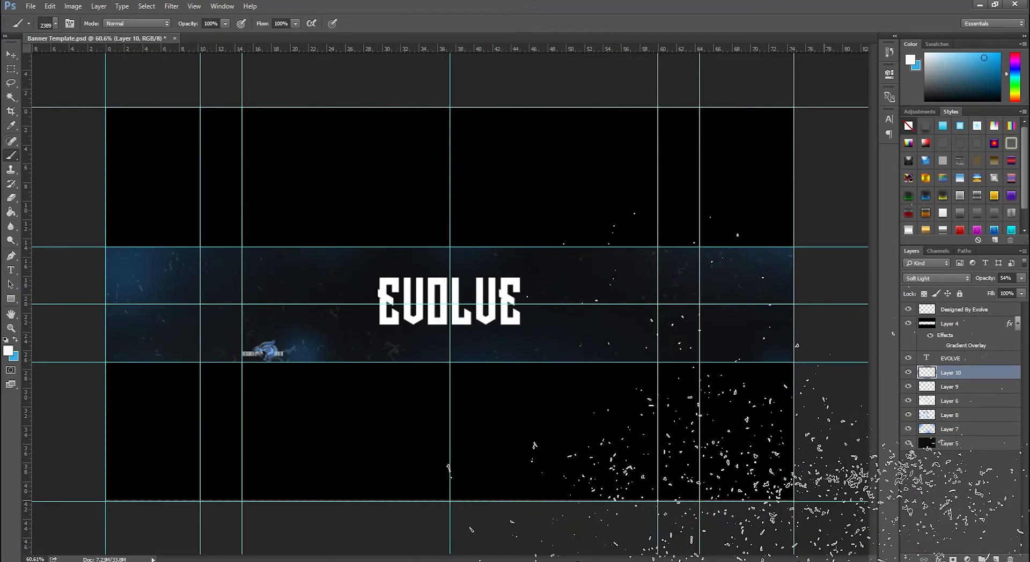
# Step: Merge Layer 9 and Layer 10 into one debris layer and set its blend mode to Soft Light
pyautogui.keyDown('shift'); pyautogui.click(967, 389); pyautogui.keyUp('shift')
pyautogui.rightClick(969, 388)
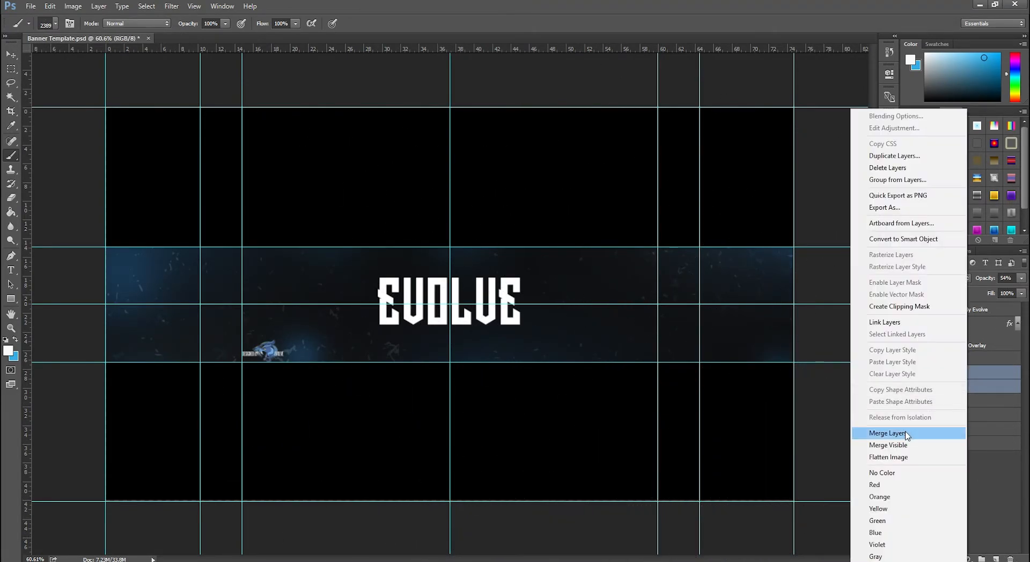
pyautogui.click(906, 434)
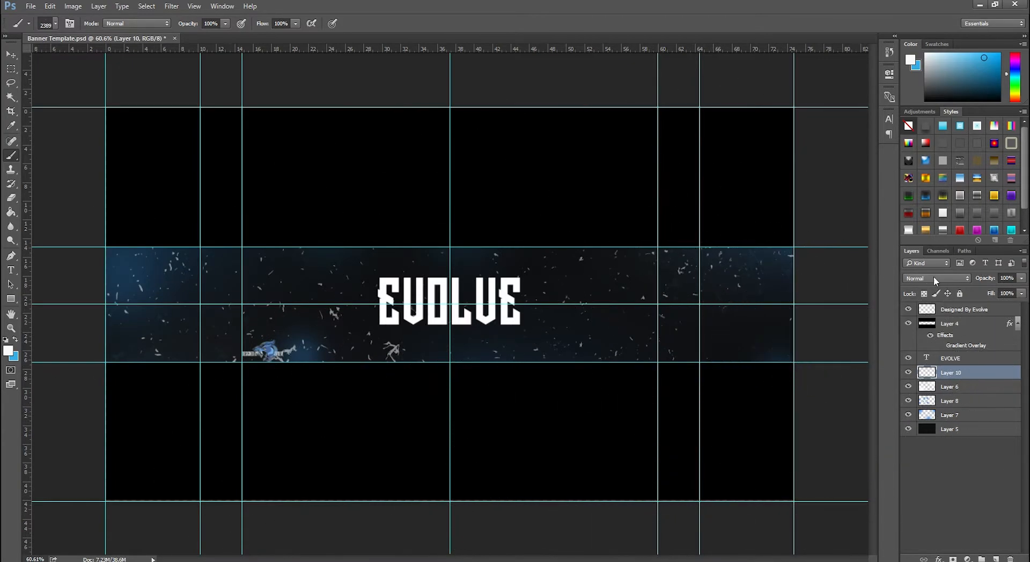
pyautogui.click(944, 276)
pyautogui.click(918, 396)
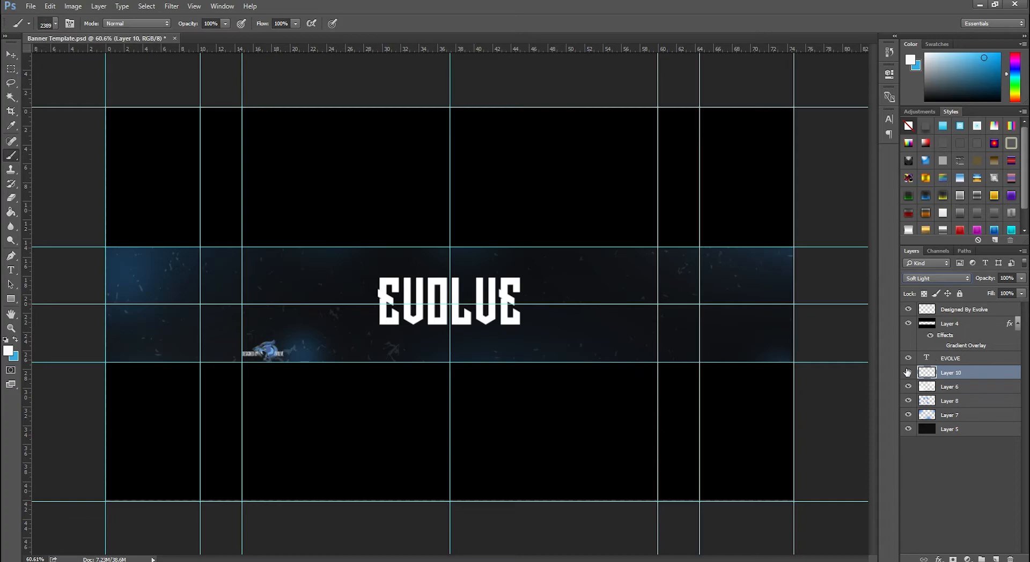
# Step: Apply a Gaussian Blur to the merged debris on Layer 10, keeping the radius already entered
pyautogui.click(171, 6)
pyautogui.moveTo(181, 127)
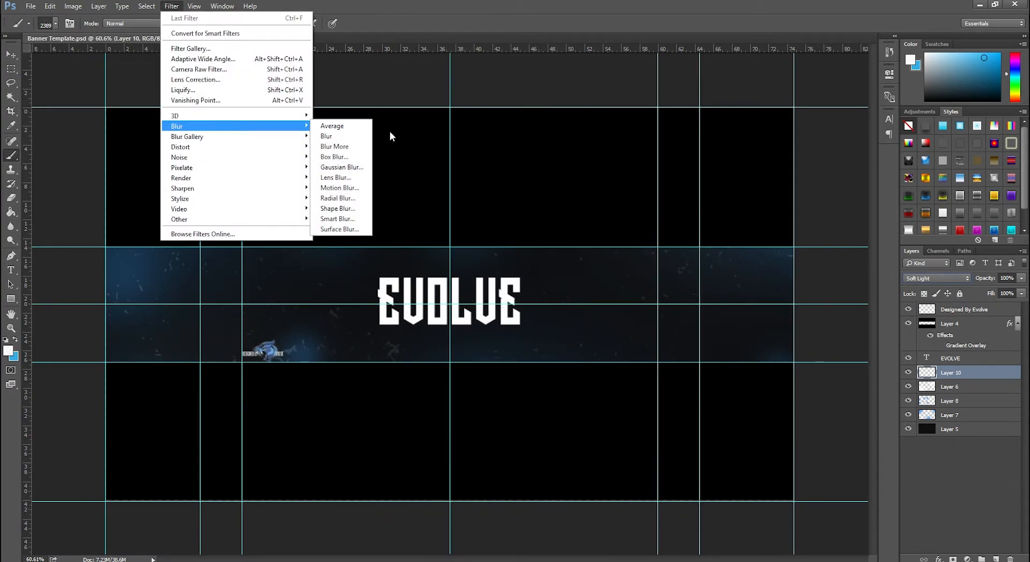
pyautogui.click(341, 168)
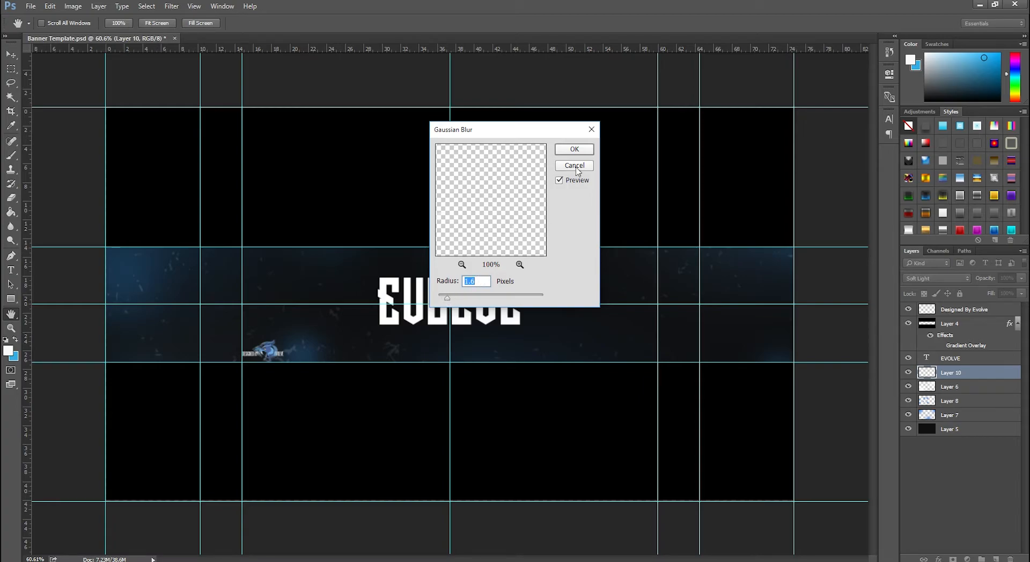
pyautogui.click(586, 149)
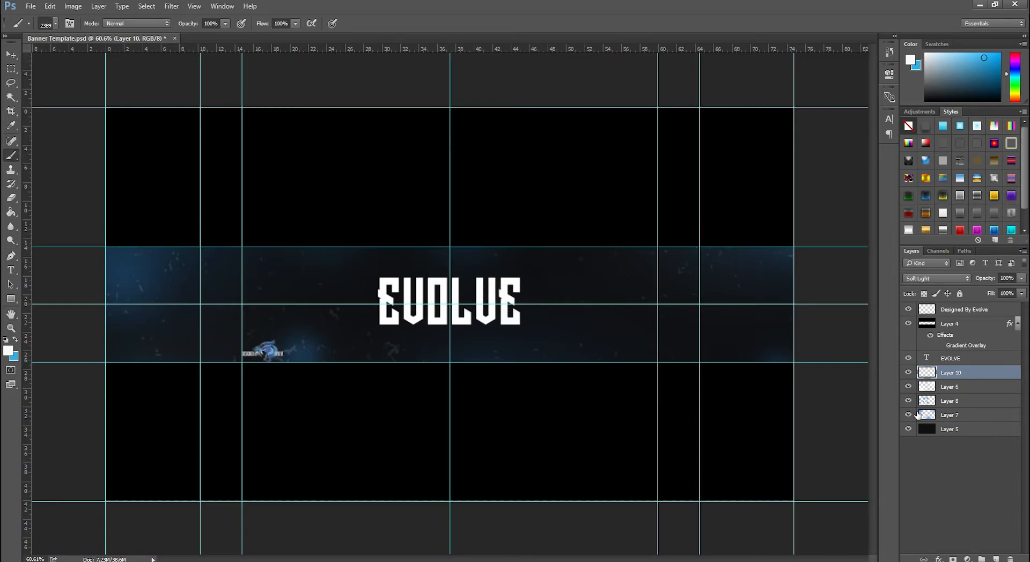
pyautogui.scroll(2, 618, 339)
pyautogui.scroll(-4, 612, 338)
pyautogui.scroll(1, 590, 347)
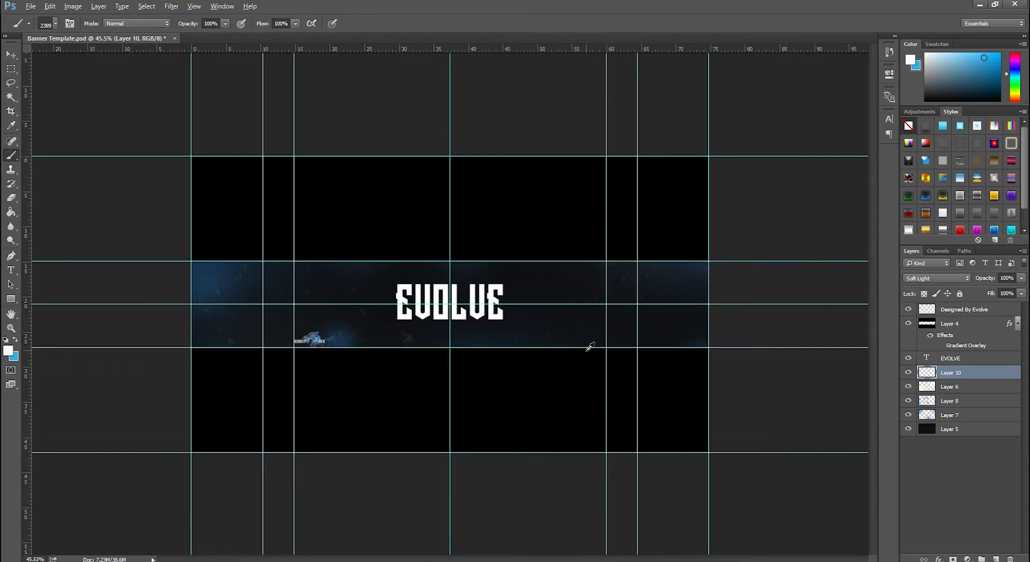
pyautogui.click(590, 347)
pyautogui.scroll(6, 466, 365)
pyautogui.scroll(-3, 471, 353)
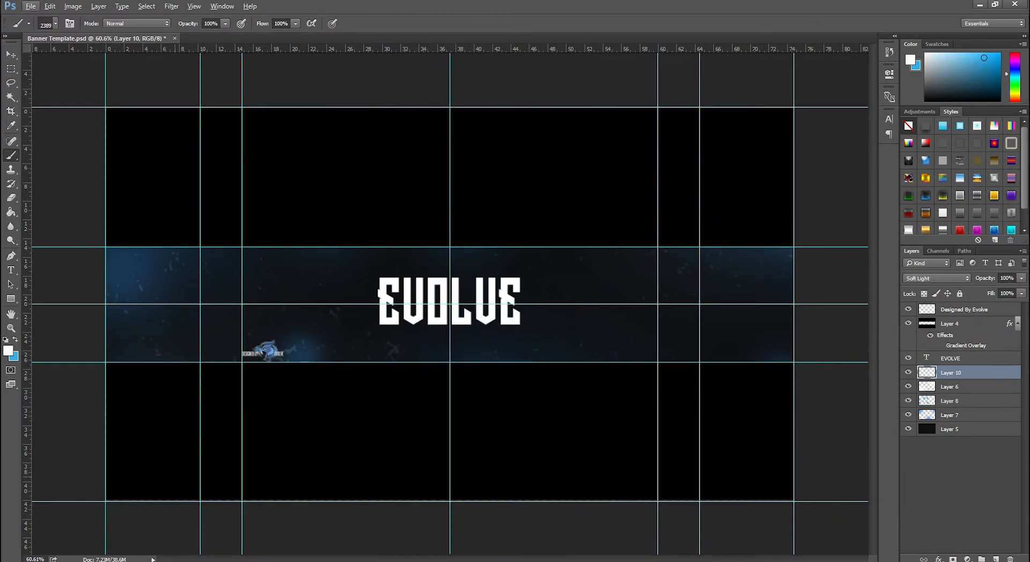
# Step: Switch to File Explorer and look through the PhotoShopand gfx folder for banner images
pyautogui.click(177, 561)
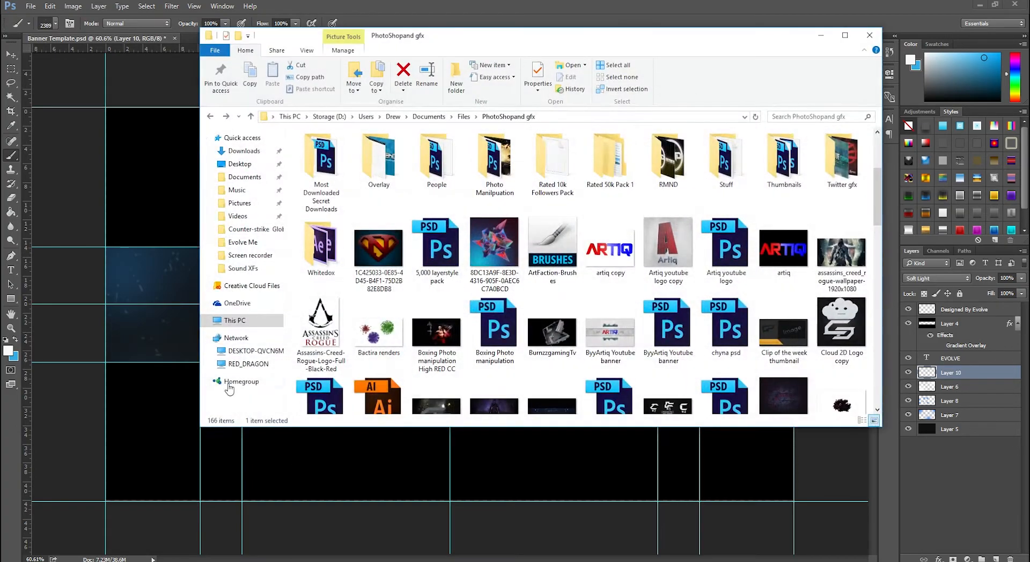
pyautogui.scroll(-5, 480, 294)
pyautogui.scroll(-5, 479, 294)
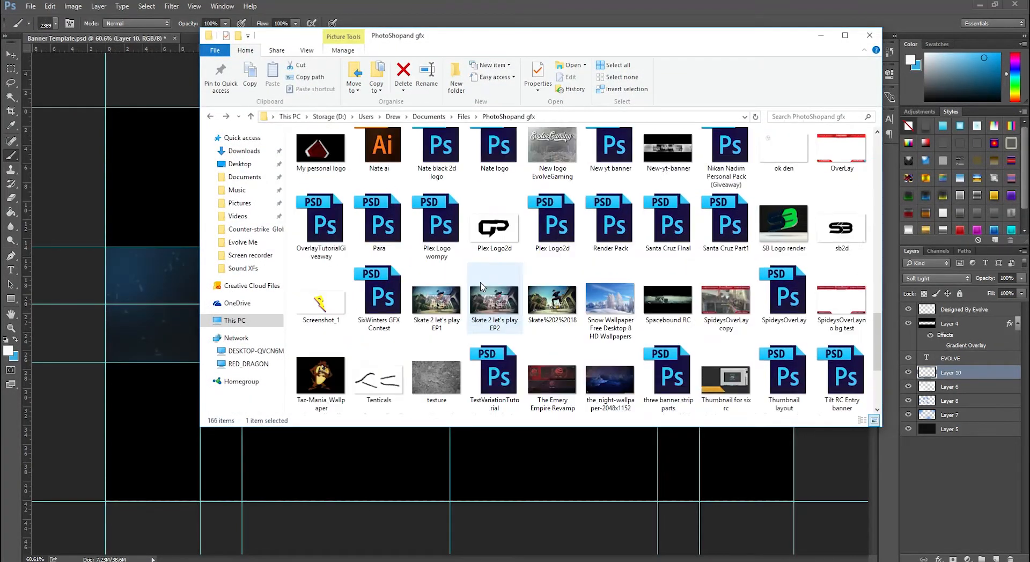
pyautogui.scroll(10, 369, 314)
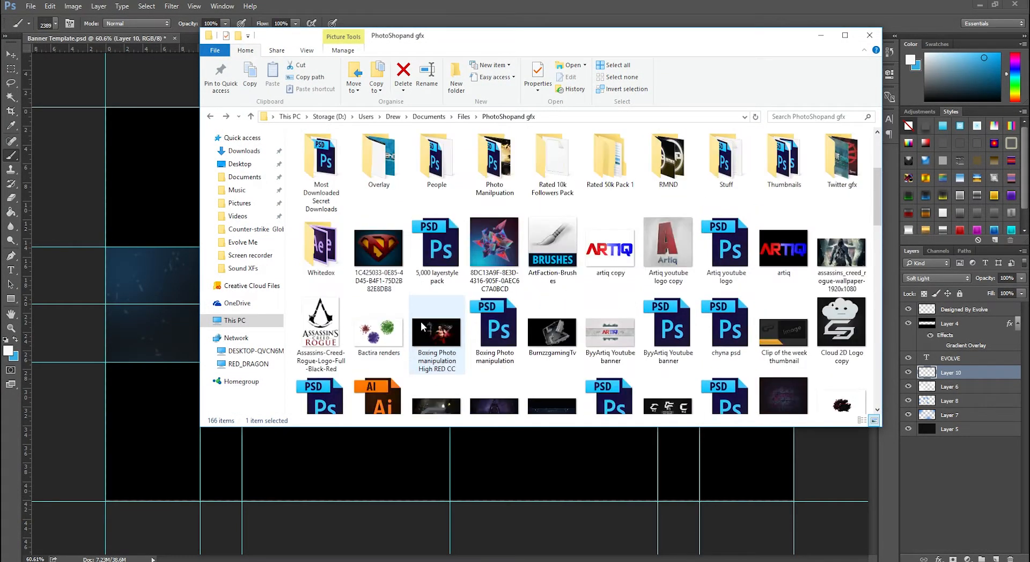
# Step: Browse the Pictures folder for game artwork, previewing My Photo manipluation and the NBA-NIKE-Poster
pyautogui.click(256, 203)
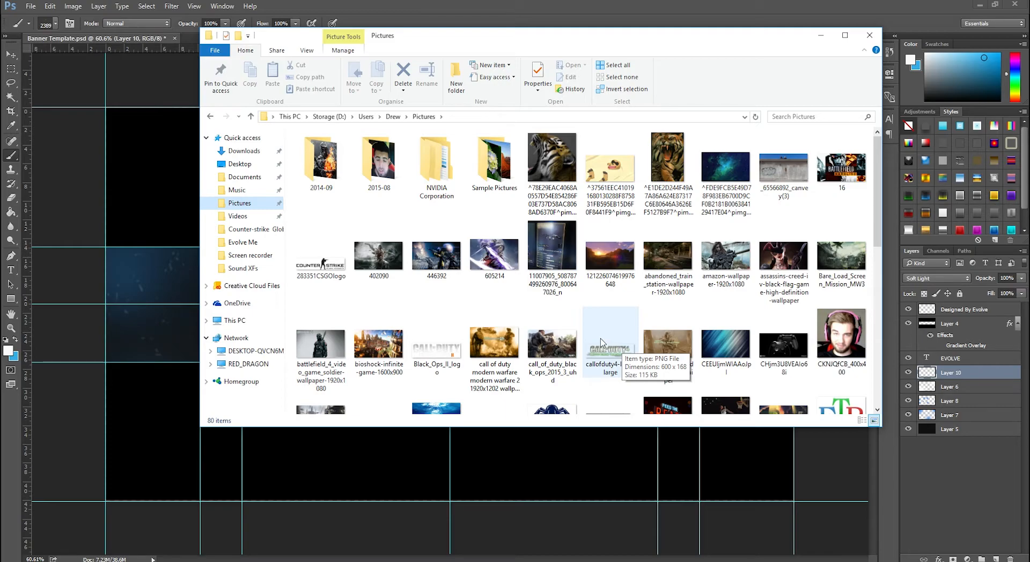
pyautogui.scroll(-5, 623, 349)
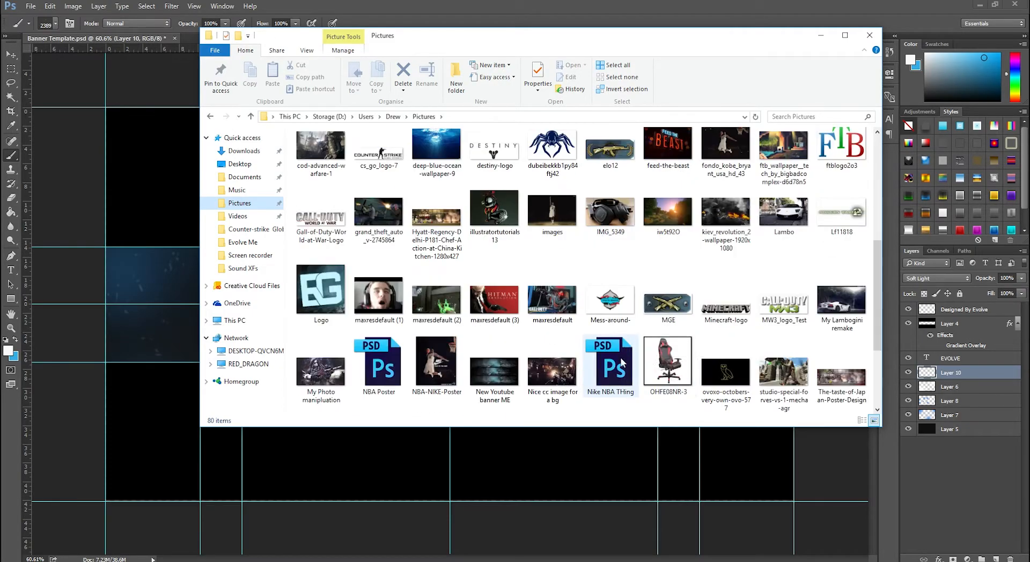
pyautogui.scroll(10, 558, 349)
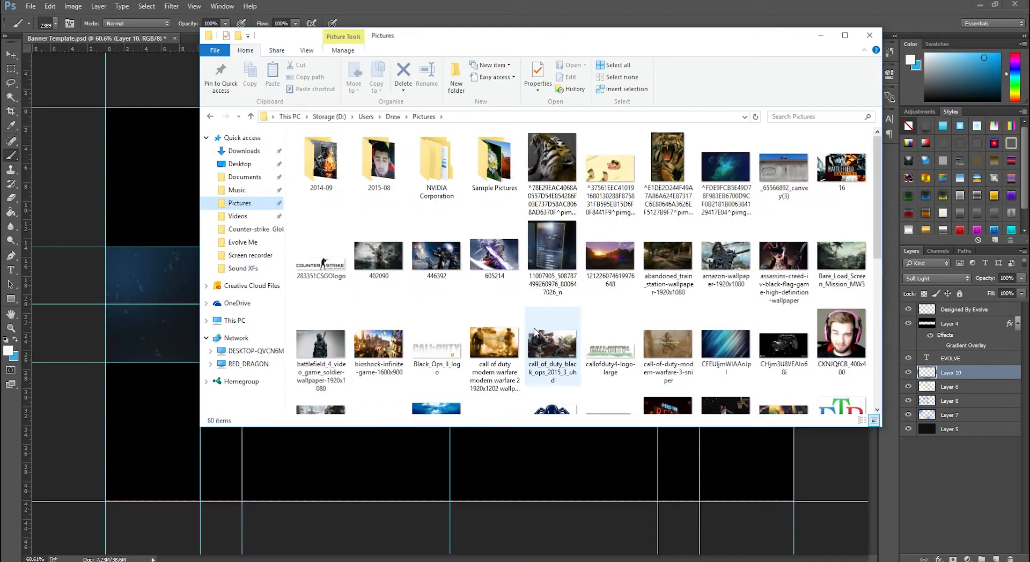
pyautogui.scroll(-12, 533, 331)
pyautogui.doubleClick(321, 284)
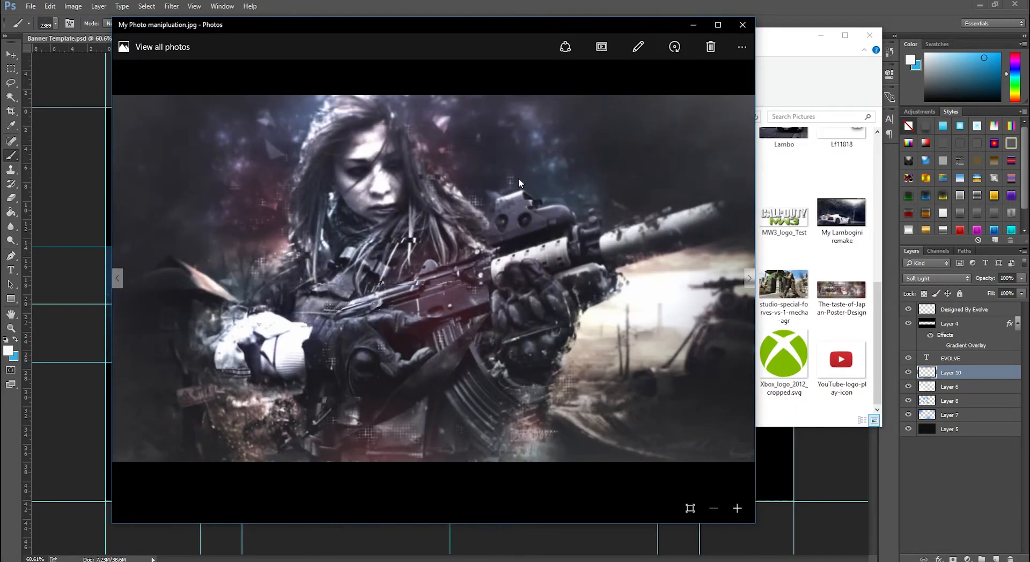
pyautogui.click(744, 28)
pyautogui.doubleClick(435, 275)
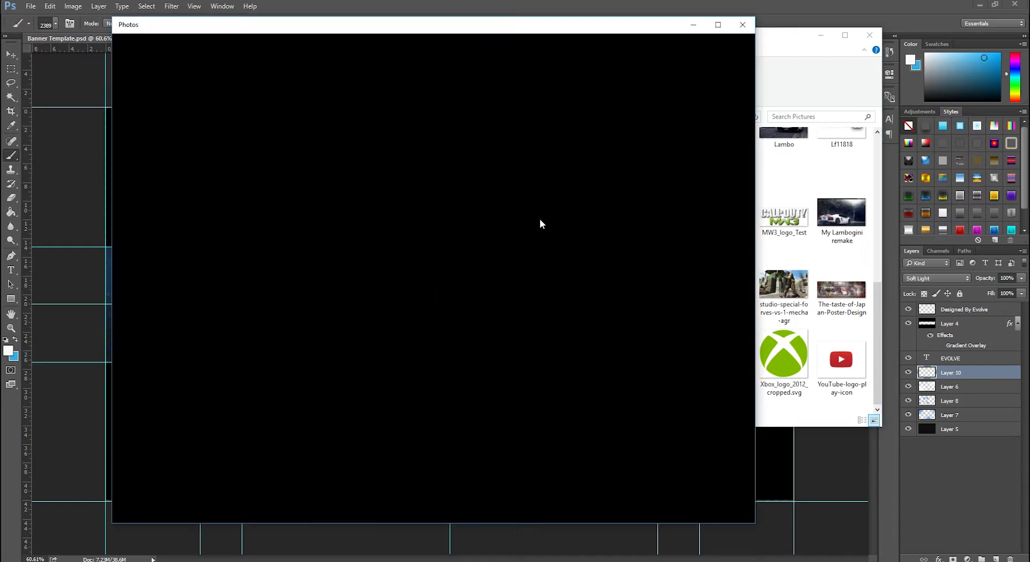
pyautogui.click(748, 27)
pyautogui.scroll(5, 600, 319)
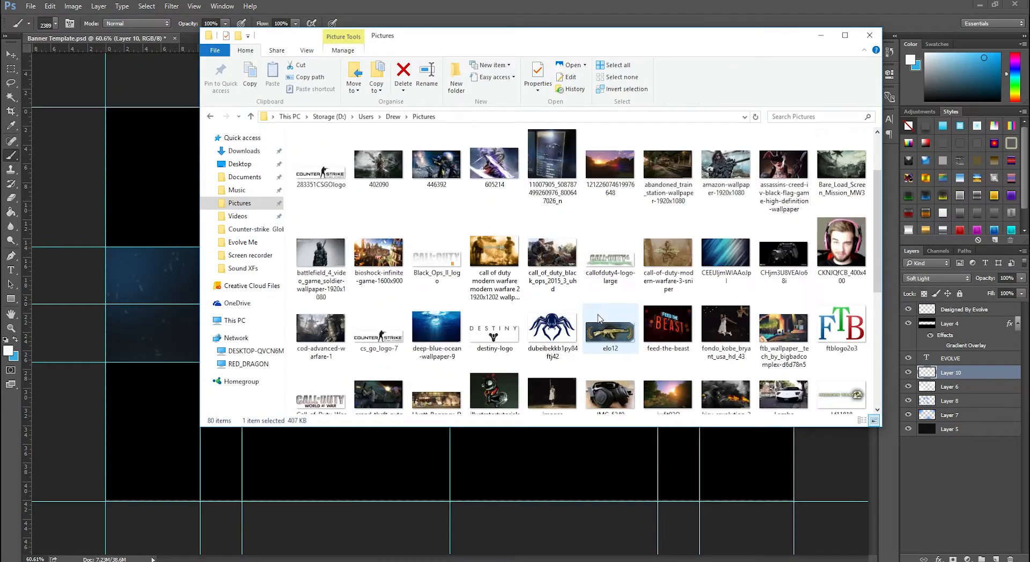
# Step: Place the call_of_duty_black_ops_2015_3_uhd image in the Photoshop banner, scaled down to fill the left part of the band
pyautogui.moveTo(558, 257); pyautogui.dragTo(146, 300)
pyautogui.moveTo(593, 349); pyautogui.dragTo(583, 436)
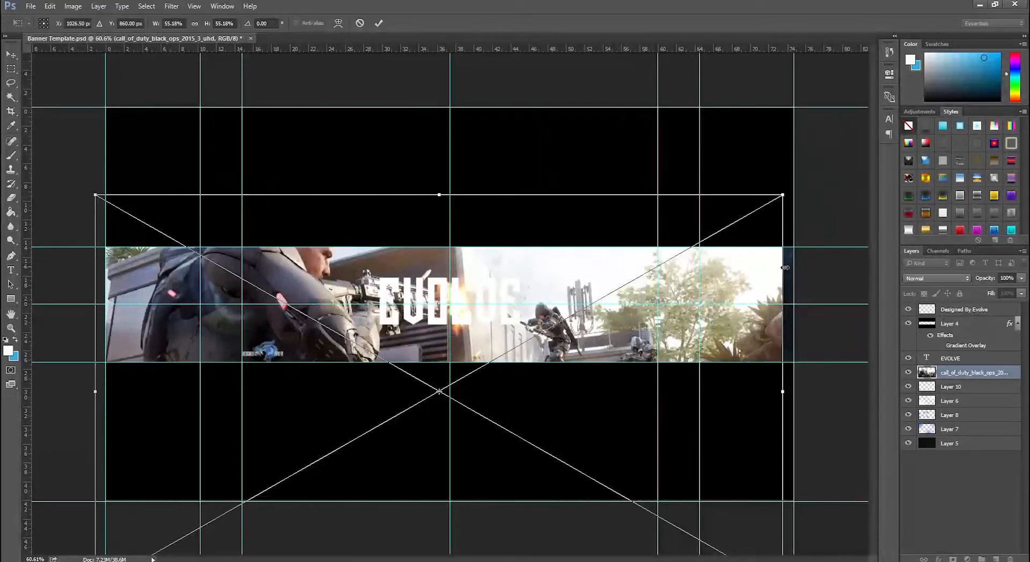
pyautogui.moveTo(781, 197); pyautogui.dragTo(528, 341)
pyautogui.moveTo(472, 430); pyautogui.dragTo(487, 334)
pyautogui.press('Return')
pyautogui.press('b')
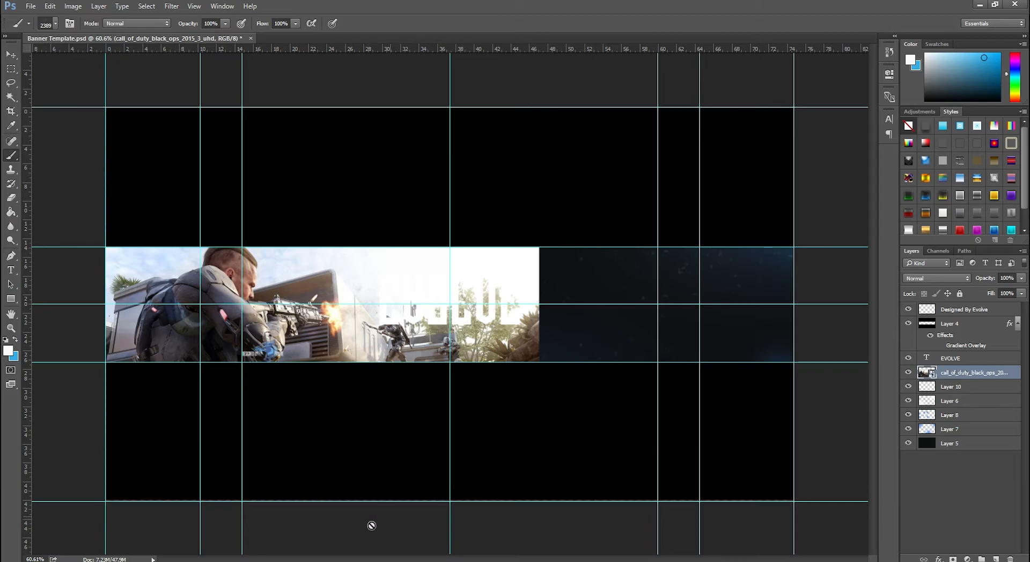
# Step: Place the studio-special-forves-vs-1-mecha-agr image from Pictures over the right part of the band and activate the Eraser tool
pyautogui.hotkey('alt', 'Tab')
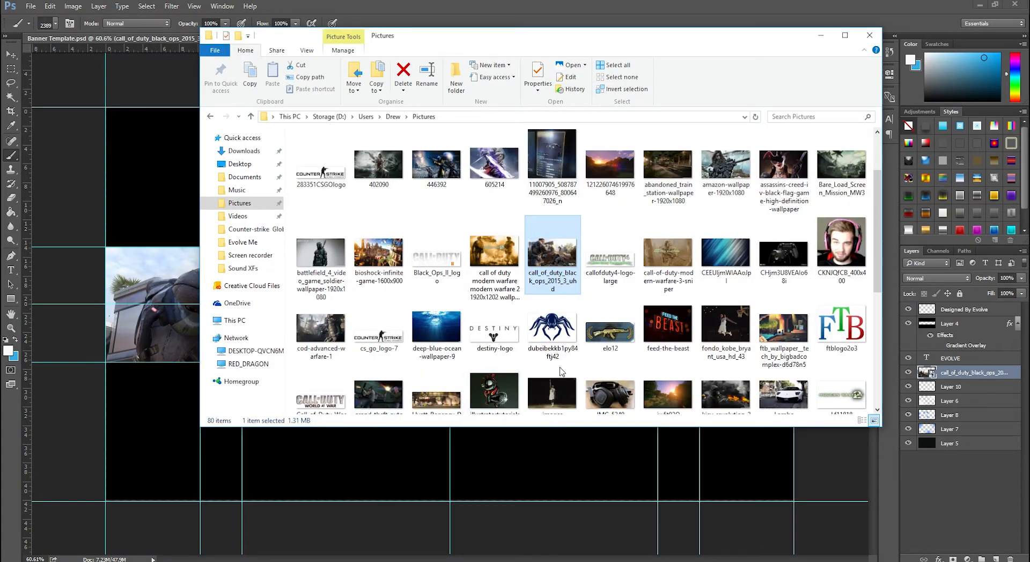
pyautogui.scroll(-5, 562, 371)
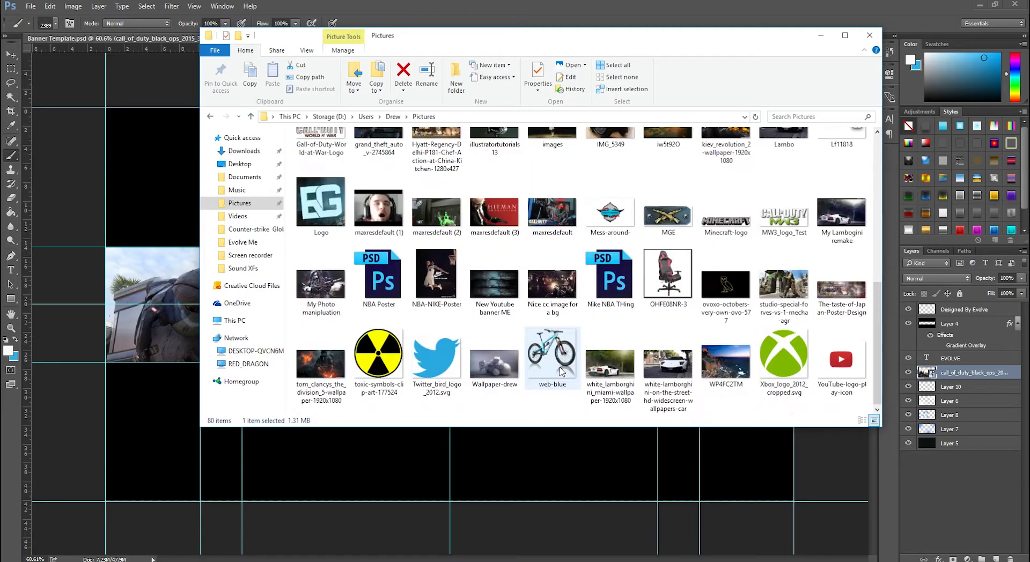
pyautogui.moveTo(783, 284); pyautogui.dragTo(150, 351)
pyautogui.moveTo(574, 331); pyautogui.dragTo(737, 447)
pyautogui.press('Return')
pyautogui.press('b')
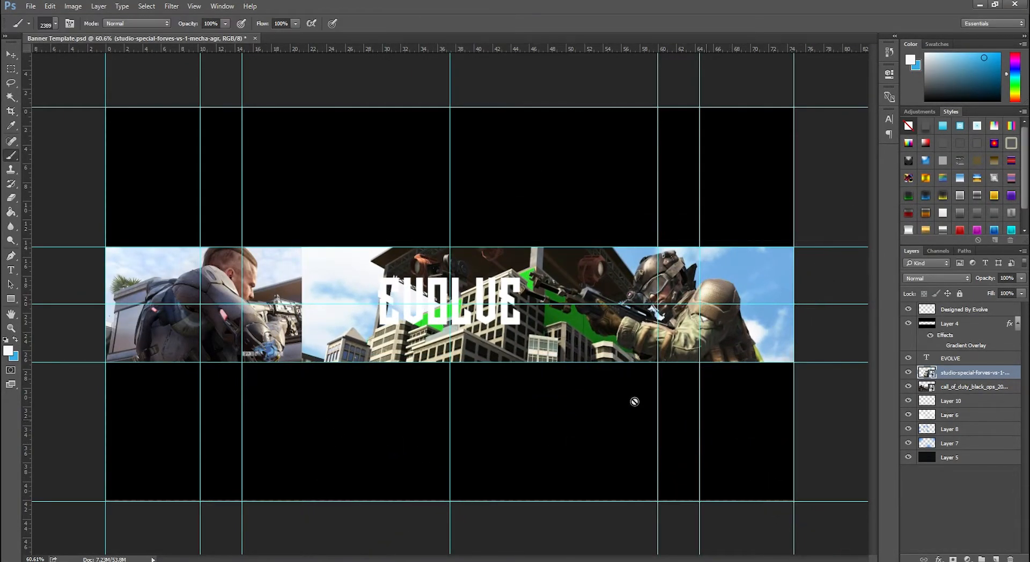
pyautogui.press('e')
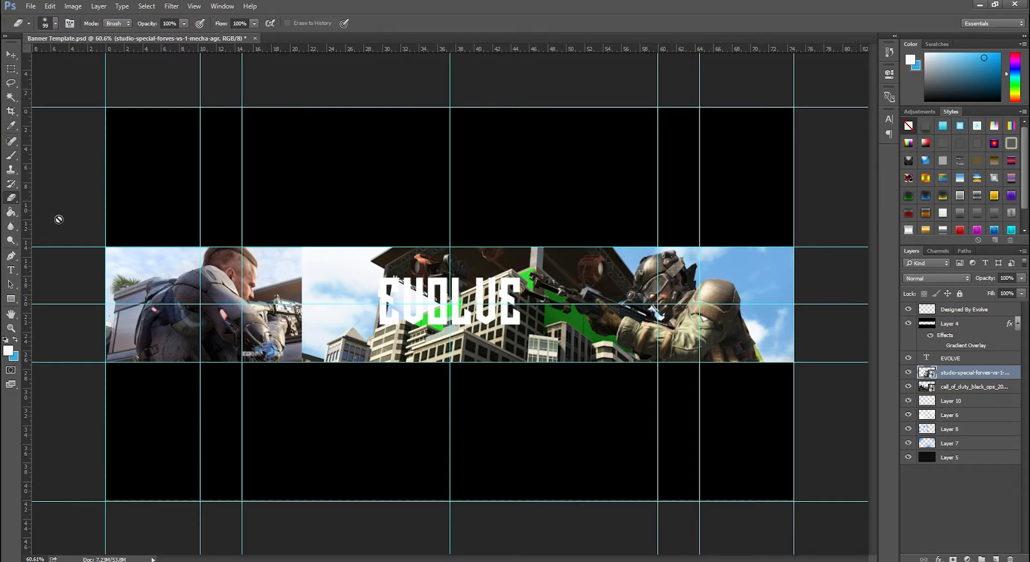
# Step: Rasterize the studio-special-forves-vs-1-mecha-agr layer so that it can be erased
pyautogui.click(328, 300)
pyautogui.click(476, 221)
pyautogui.rightClick(949, 376)
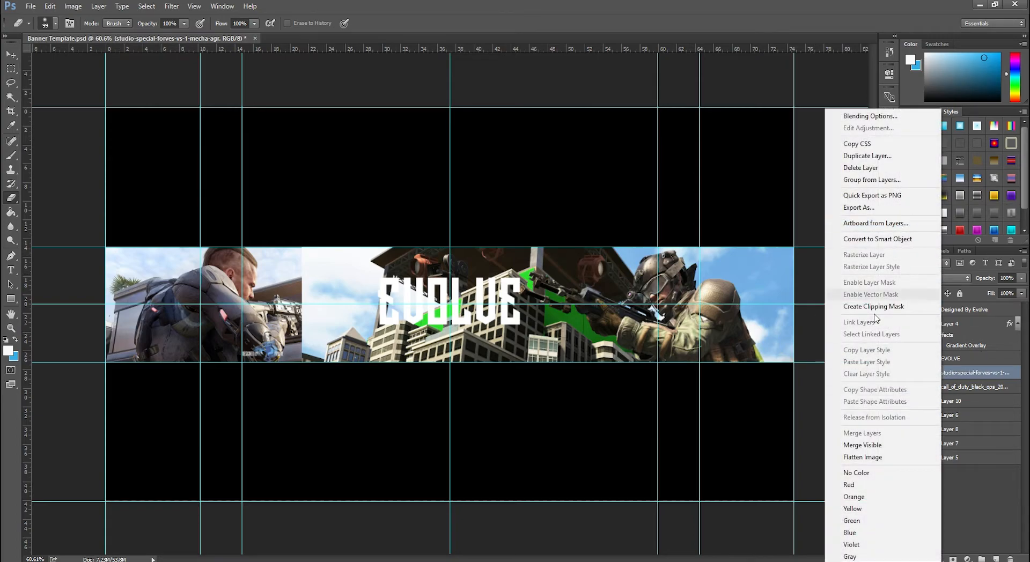
pyautogui.click(296, 280)
# Step: Erase the left and middle parts of the studio-special-forves layer with a large soft brush, blending it into the other soldier image
pyautogui.rightClick(309, 255)
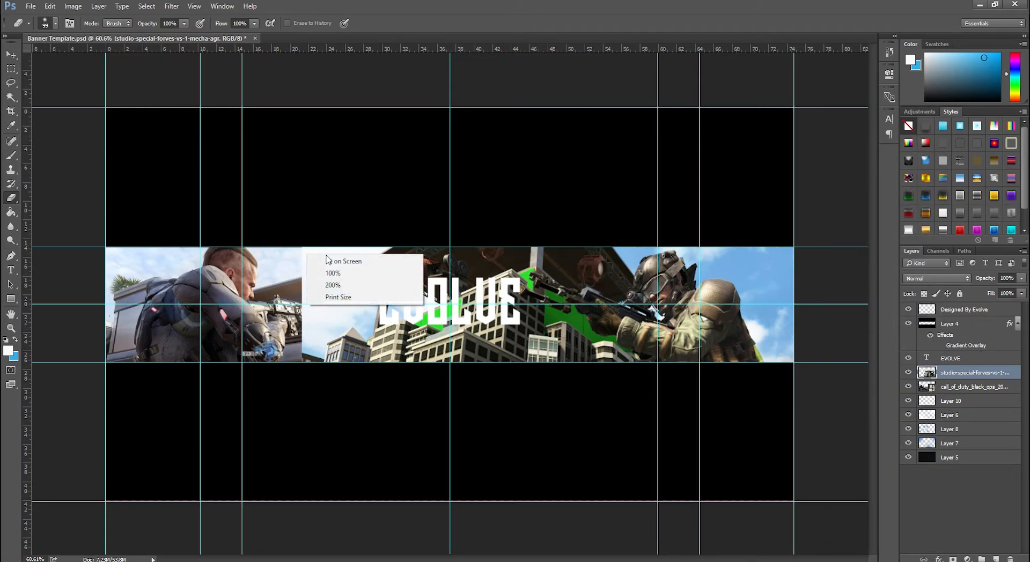
pyautogui.click(312, 363)
pyautogui.moveTo(307, 286)
pyautogui.mouseDown()
pyautogui.moveTo(350, 280)
pyautogui.moveTo(304, 254)
pyautogui.moveTo(331, 359)
pyautogui.moveTo(369, 363)
pyautogui.mouseUp()
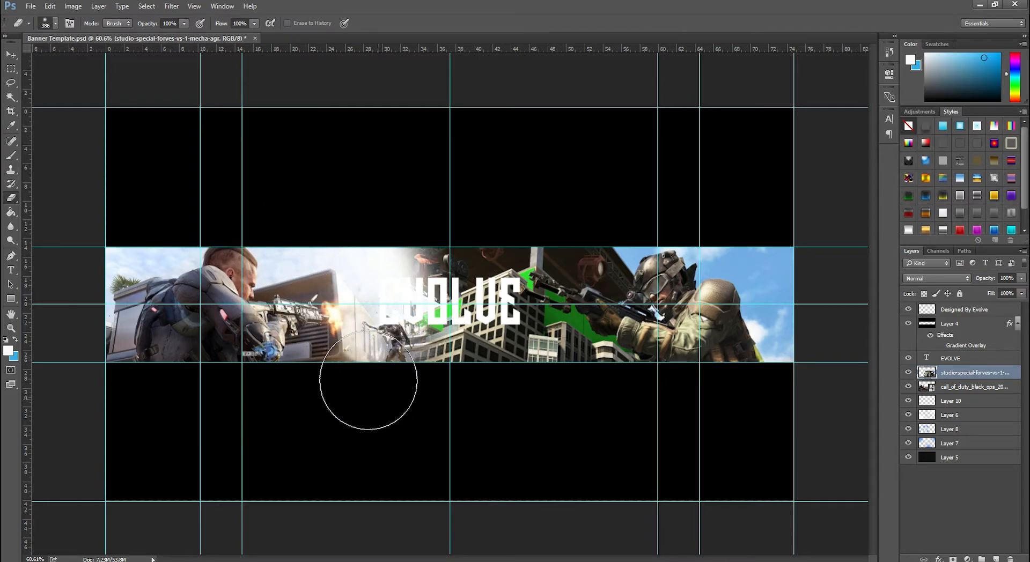
pyautogui.moveTo(361, 409)
pyautogui.mouseDown()
pyautogui.moveTo(373, 309)
pyautogui.moveTo(393, 264)
pyautogui.moveTo(410, 237)
pyautogui.moveTo(402, 258)
pyautogui.moveTo(419, 244)
pyautogui.moveTo(408, 260)
pyautogui.moveTo(445, 235)
pyautogui.moveTo(378, 280)
pyautogui.mouseUp()
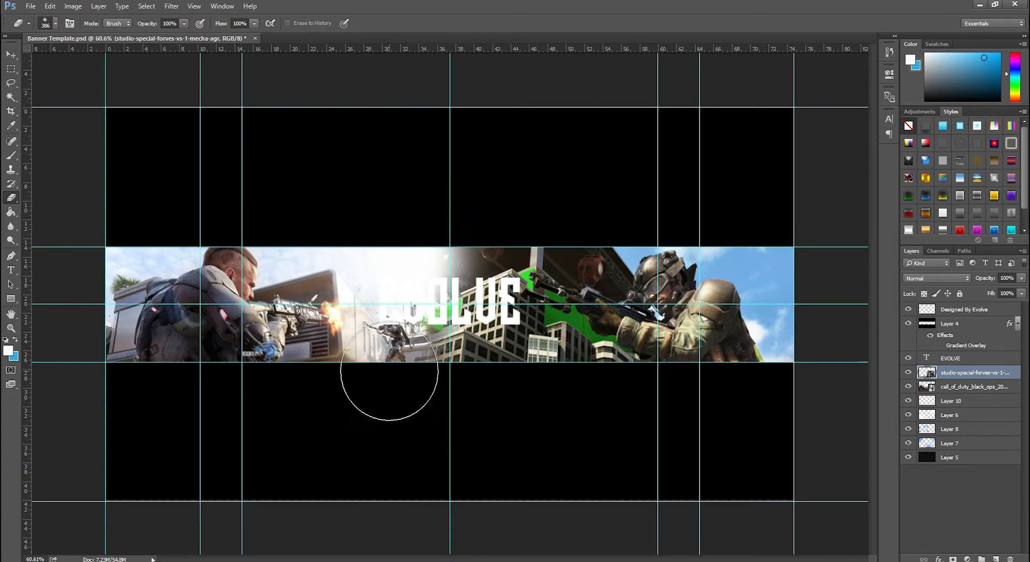
pyautogui.moveTo(425, 416)
pyautogui.mouseDown()
pyautogui.moveTo(421, 264)
pyautogui.moveTo(451, 409)
pyautogui.moveTo(455, 228)
pyautogui.moveTo(449, 455)
pyautogui.moveTo(510, 238)
pyautogui.moveTo(448, 383)
pyautogui.mouseUp()
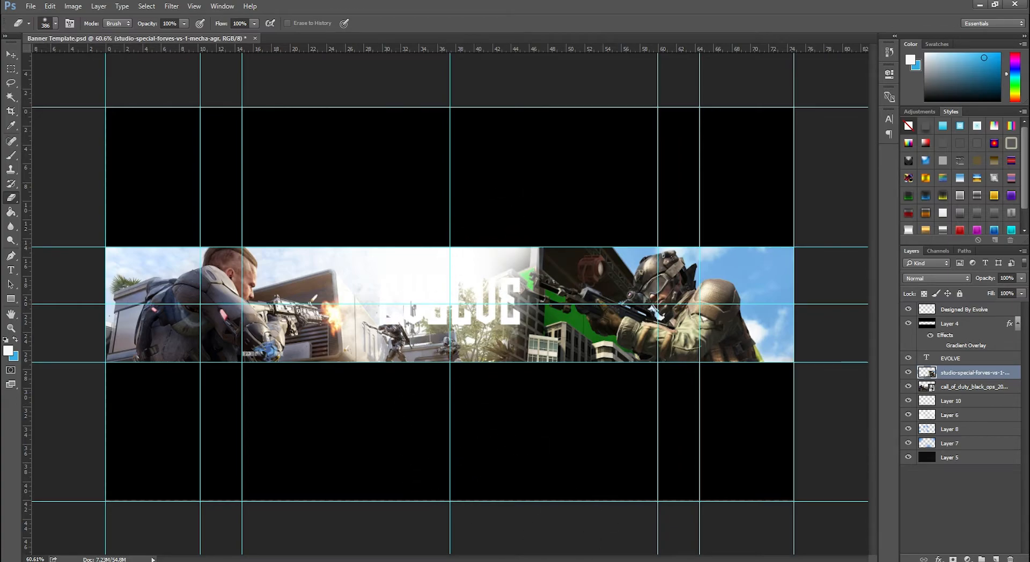
# Step: Rasterize and merge the two soldier image layers, then toggle the merged layer's visibility to compare the banner
pyautogui.keyDown('ctrl'); pyautogui.click(964, 387); pyautogui.keyUp('ctrl')
pyautogui.rightClick(964, 388)
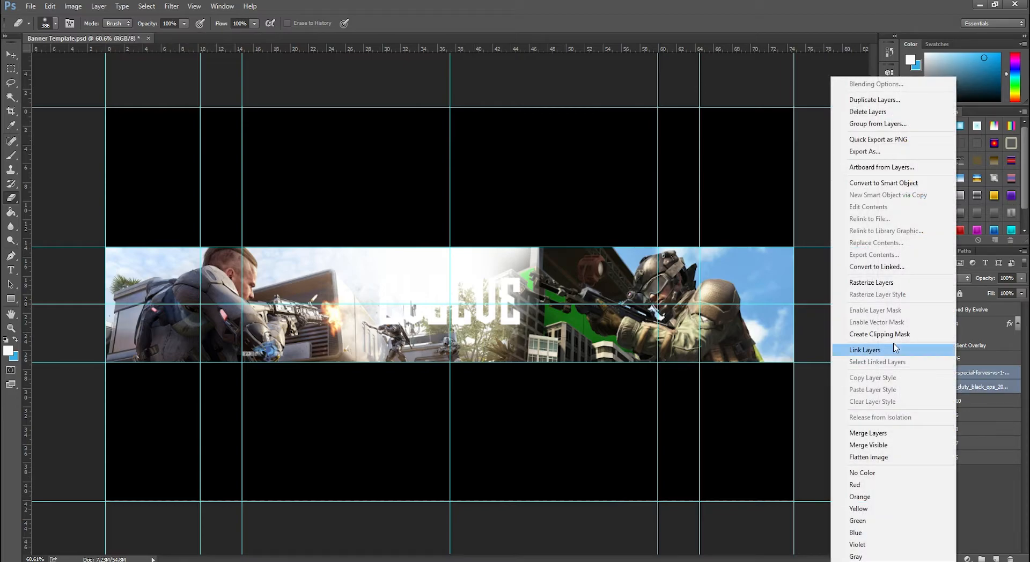
pyautogui.click(879, 284)
pyautogui.rightClick(963, 381)
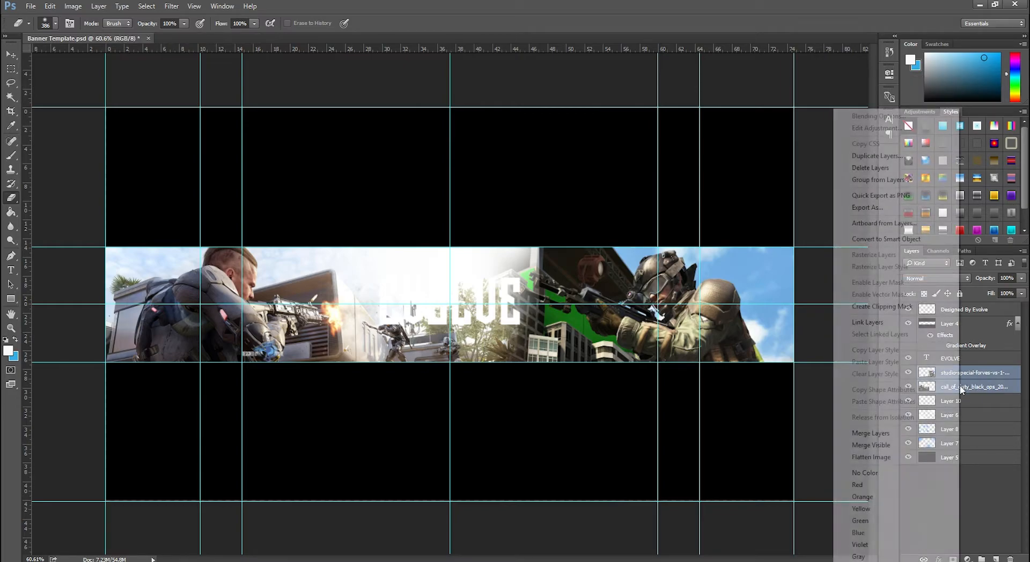
pyautogui.click(864, 434)
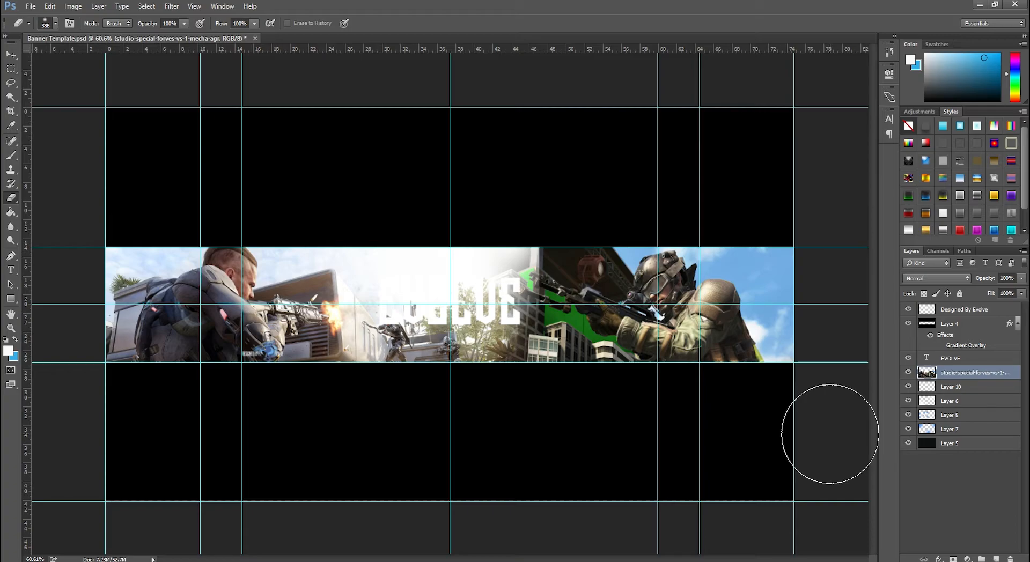
pyautogui.click(909, 373)
pyautogui.click(909, 373)
pyautogui.click(909, 374)
pyautogui.click(909, 374)
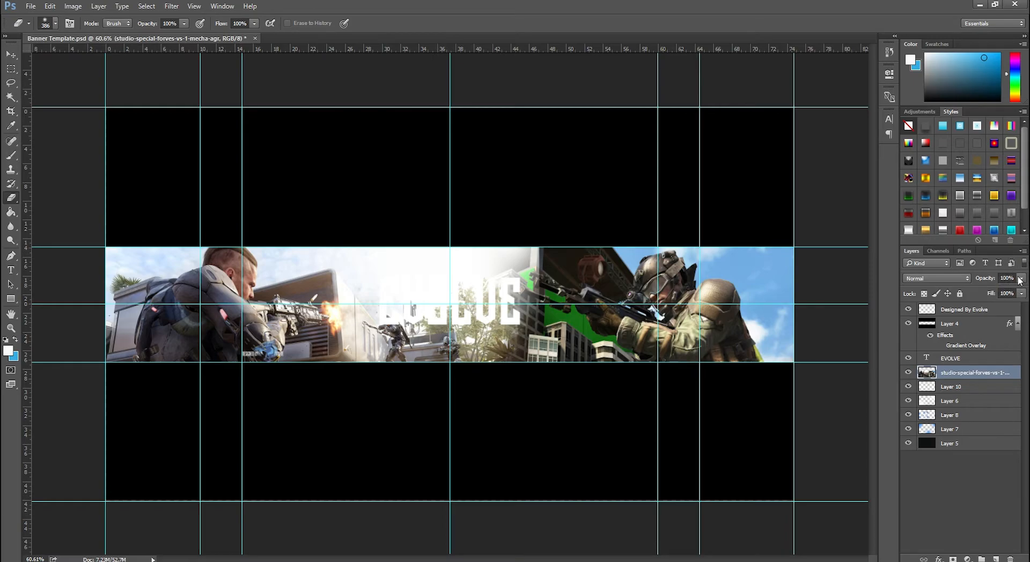
# Step: Lower the merged soldier image layer's opacity to 3%, trying 20% and 10% first
pyautogui.moveTo(1013, 279); pyautogui.dragTo(890, 291)
pyautogui.write('20')
pyautogui.press('Return')
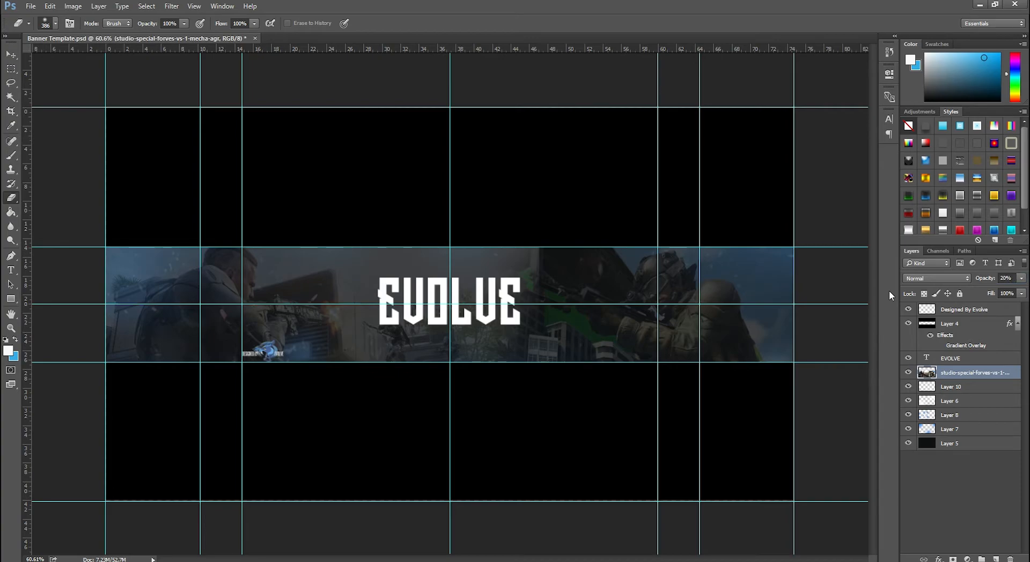
pyautogui.moveTo(1012, 279); pyautogui.dragTo(964, 280)
pyautogui.write('10')
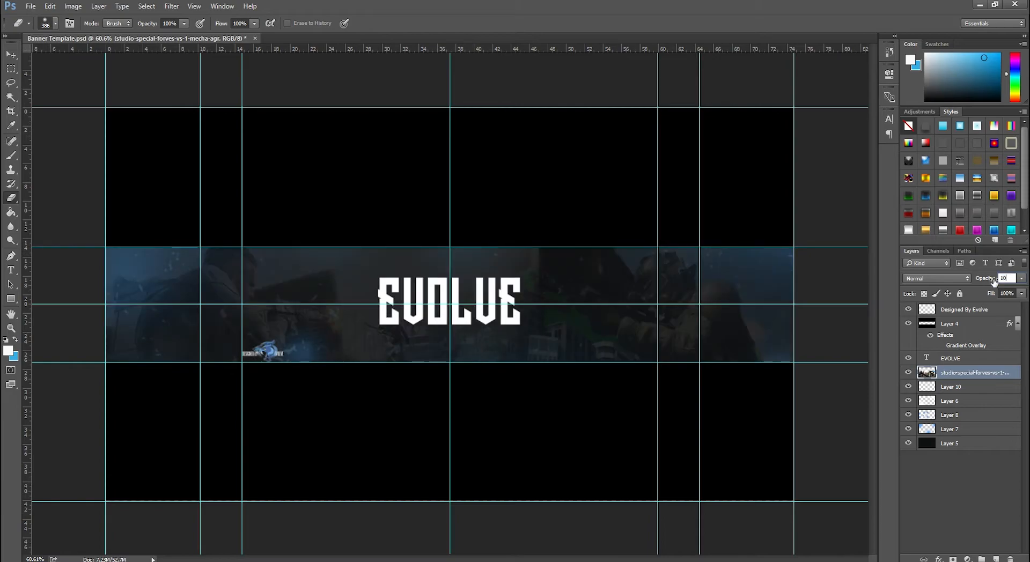
pyautogui.moveTo(994, 281); pyautogui.dragTo(1006, 278)
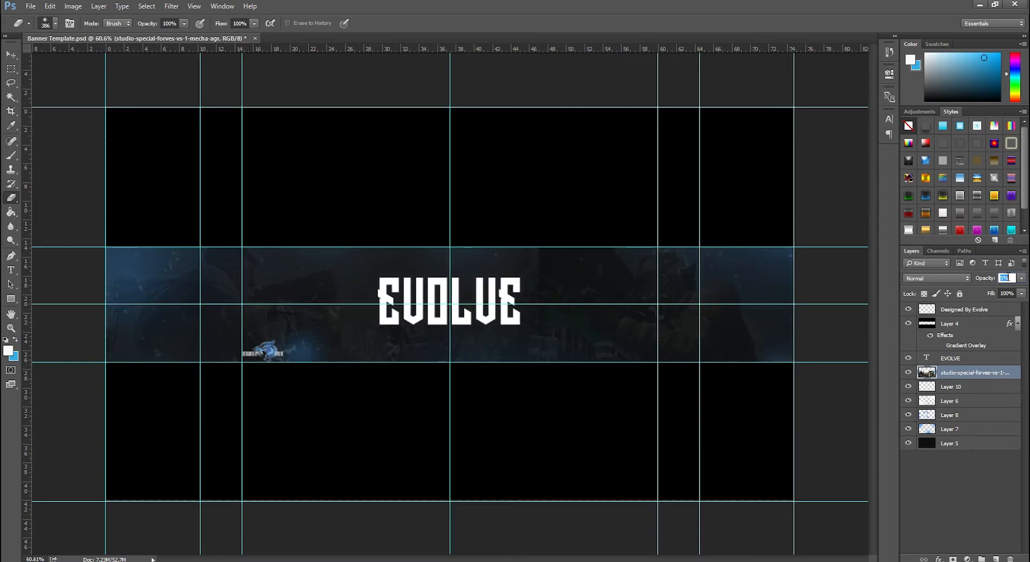
pyautogui.press('Down')
pyautogui.press('Down')
# Step: Duplicate the faded soldier image layer twice, try the top copy at 100% opacity and delete that copy
pyautogui.click(960, 388)
pyautogui.click(965, 375)
pyautogui.hotkey('ctrl', 'j')
pyautogui.hotkey('ctrl', 'j')
pyautogui.write('100')
pyautogui.press('Return')
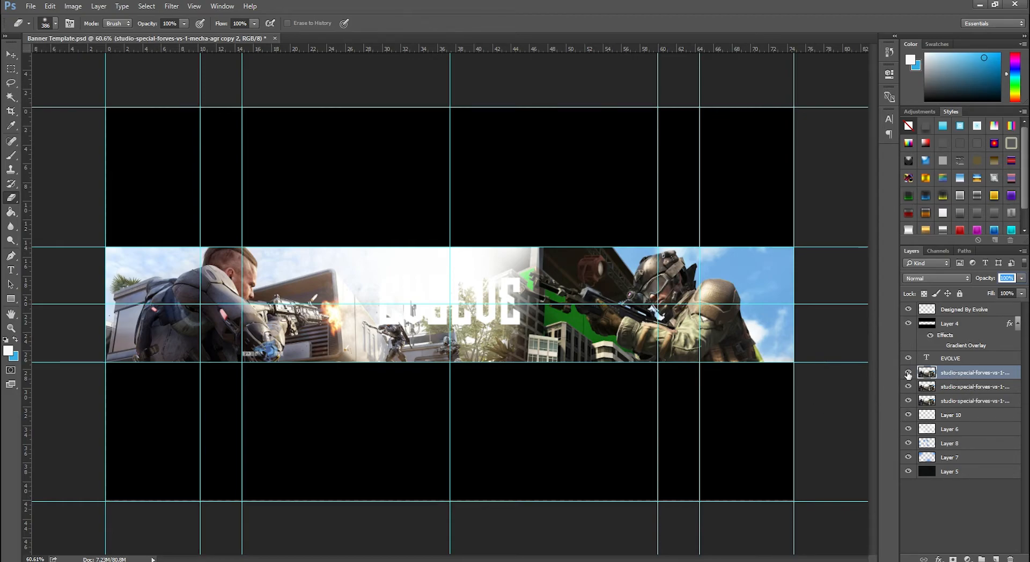
pyautogui.moveTo(926, 375); pyautogui.dragTo(1010, 558)
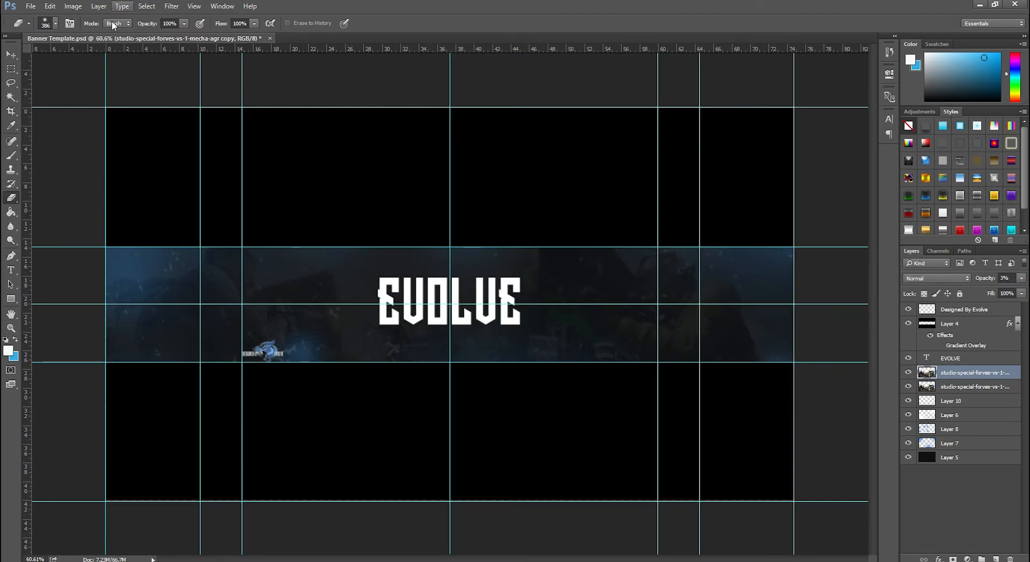
# Step: Nudge the remaining soldier image copy up and left with Free Transform to X 1262 px, Y 937 px
pyautogui.click(10, 68)
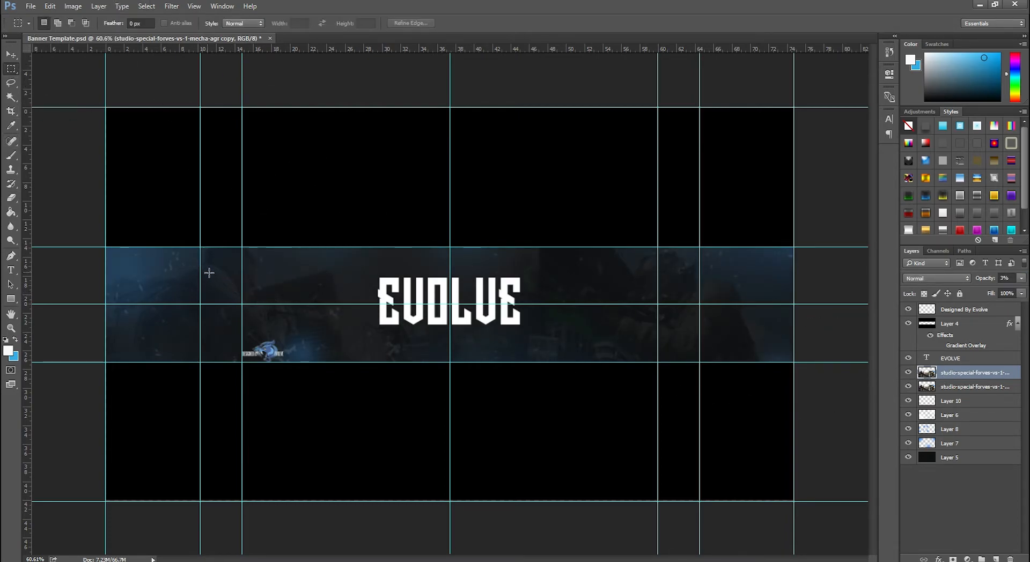
pyautogui.hotkey('ctrl', 't')
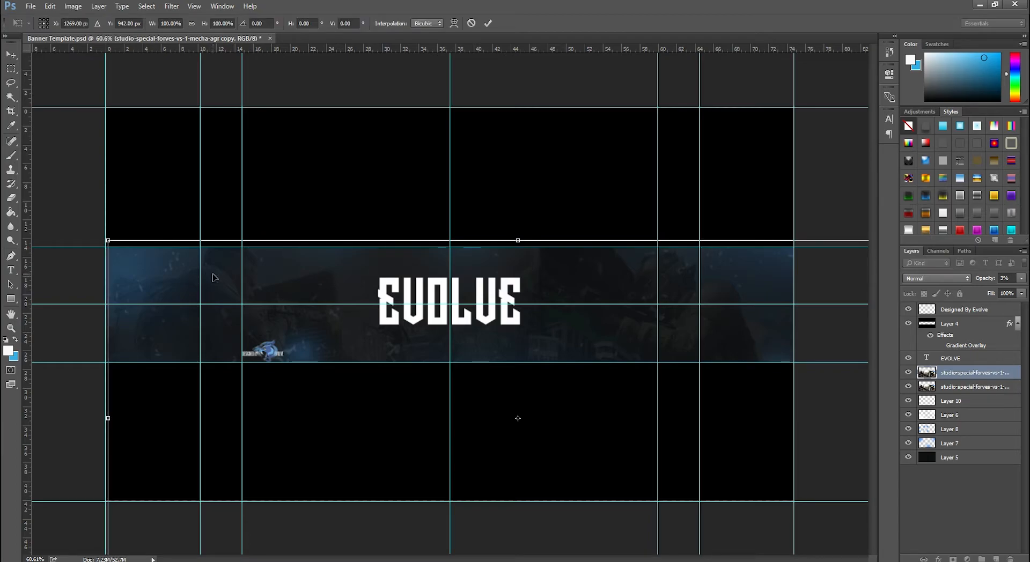
pyautogui.press('Up')
pyautogui.press('Up')
pyautogui.press('Up')
pyautogui.press('Up')
pyautogui.press('Up')
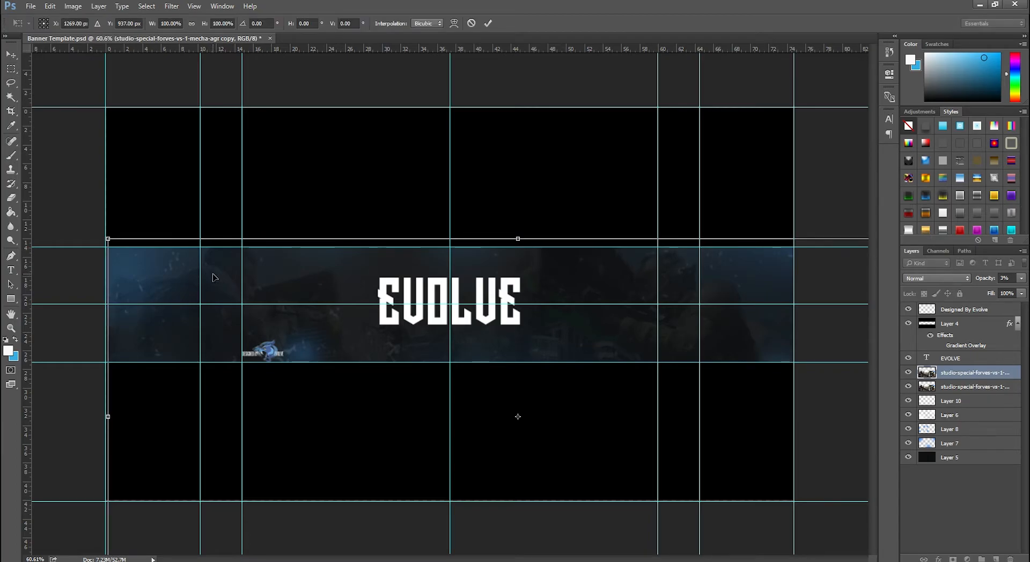
pyautogui.press('Left')
pyautogui.press('Left')
pyautogui.press('Left')
pyautogui.press('Left')
pyautogui.press('Left')
pyautogui.press('Left')
pyautogui.press('Left')
pyautogui.press('Left')
pyautogui.press('Left')
pyautogui.press('Left')
pyautogui.press('Left')
pyautogui.press('Left')
pyautogui.press('Left')
pyautogui.press('Left')
pyautogui.press('Left')
pyautogui.press('Left')
pyautogui.press('Left')
pyautogui.press('Left')
pyautogui.press('Left')
pyautogui.press('Left')
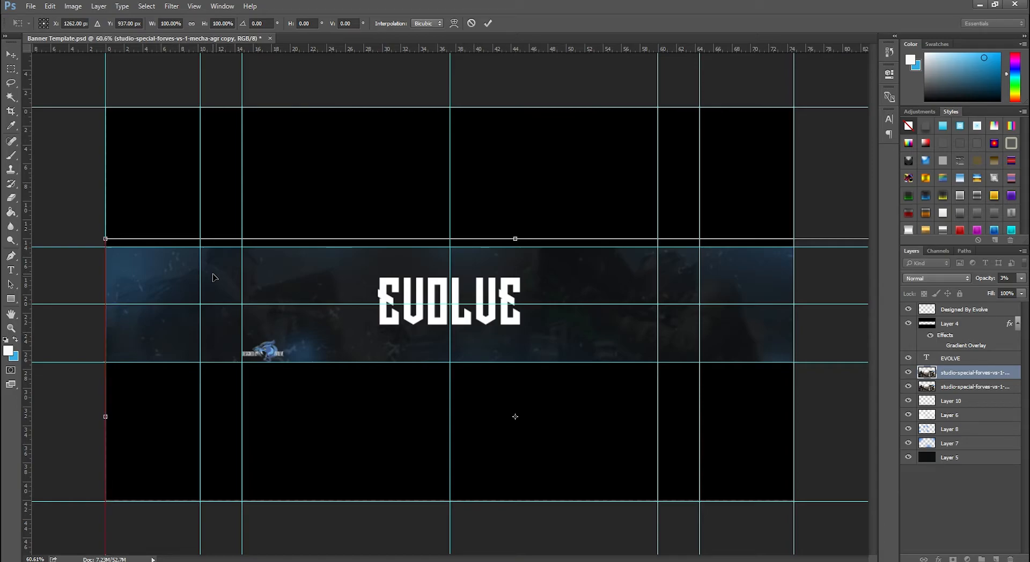
pyautogui.press('Return')
# Step: Add thin horizontal rectangular marquee selections scattered across the whole banner band on the soldier image copy
pyautogui.press('m')
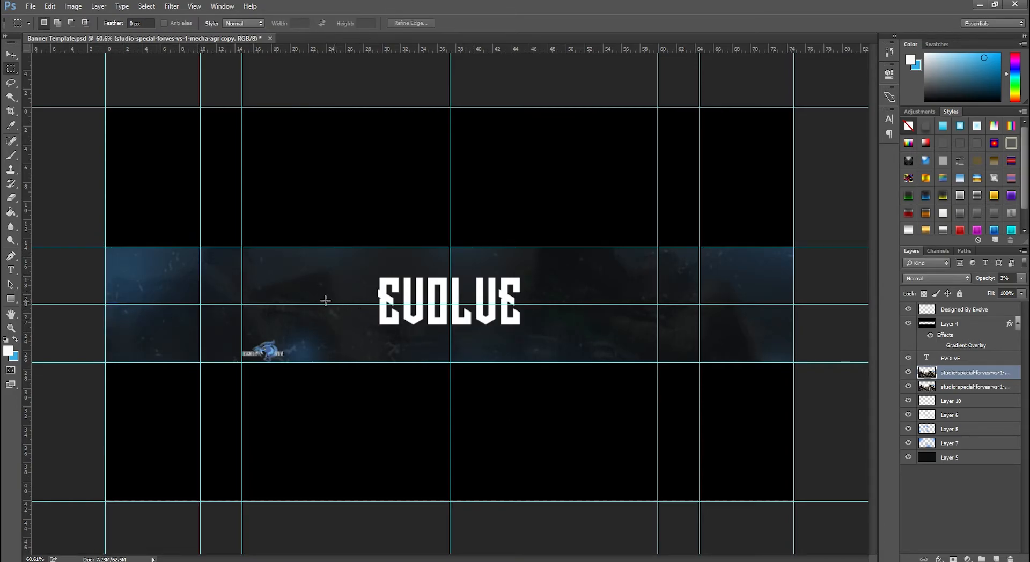
pyautogui.moveTo(204, 275); pyautogui.dragTo(250, 282)
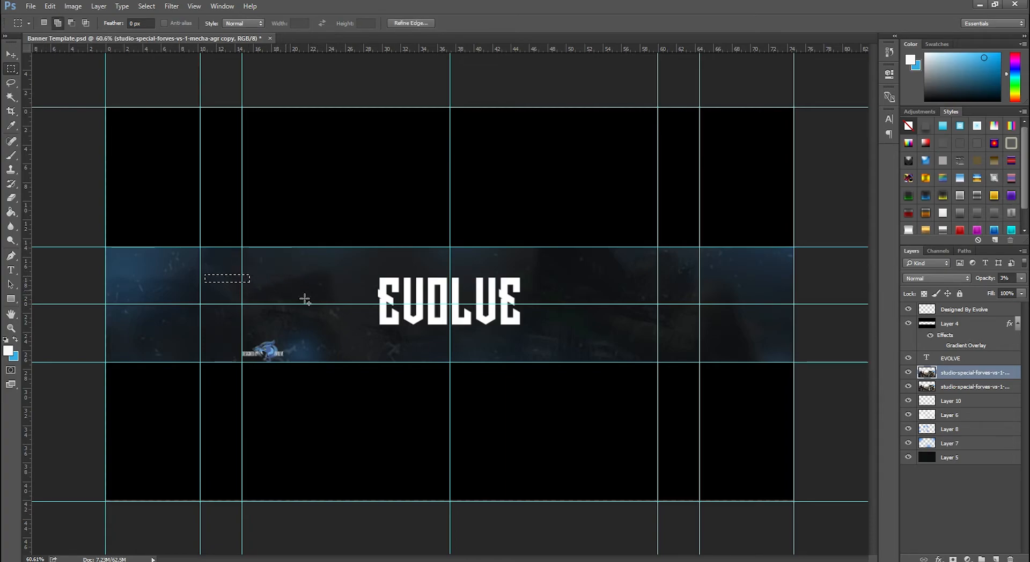
pyautogui.moveTo(319, 318); pyautogui.dragTo(375, 324)
pyautogui.moveTo(612, 270); pyautogui.dragTo(657, 275)
pyautogui.moveTo(607, 326); pyautogui.dragTo(647, 331)
pyautogui.moveTo(431, 270); pyautogui.dragTo(456, 270)
pyautogui.moveTo(216, 304); pyautogui.dragTo(255, 312)
pyautogui.moveTo(151, 329); pyautogui.dragTo(185, 338)
pyautogui.moveTo(136, 279); pyautogui.dragTo(155, 281)
pyautogui.moveTo(437, 353); pyautogui.dragTo(492, 362)
pyautogui.moveTo(539, 277); pyautogui.dragTo(587, 280)
pyautogui.moveTo(740, 316); pyautogui.dragTo(774, 322)
pyautogui.moveTo(709, 272); pyautogui.dragTo(743, 275)
pyautogui.moveTo(704, 329); pyautogui.dragTo(742, 337)
pyautogui.moveTo(317, 268); pyautogui.dragTo(345, 270)
pyautogui.moveTo(256, 340); pyautogui.dragTo(288, 343)
pyautogui.moveTo(131, 345); pyautogui.dragTo(105, 348)
pyautogui.moveTo(119, 285); pyautogui.dragTo(106, 287)
pyautogui.moveTo(501, 322); pyautogui.dragTo(564, 304)
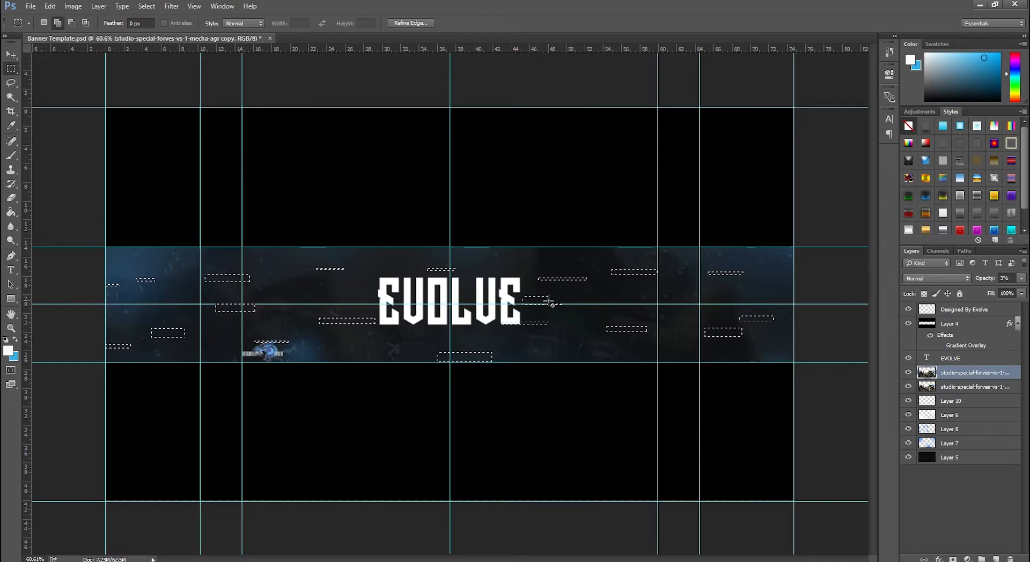
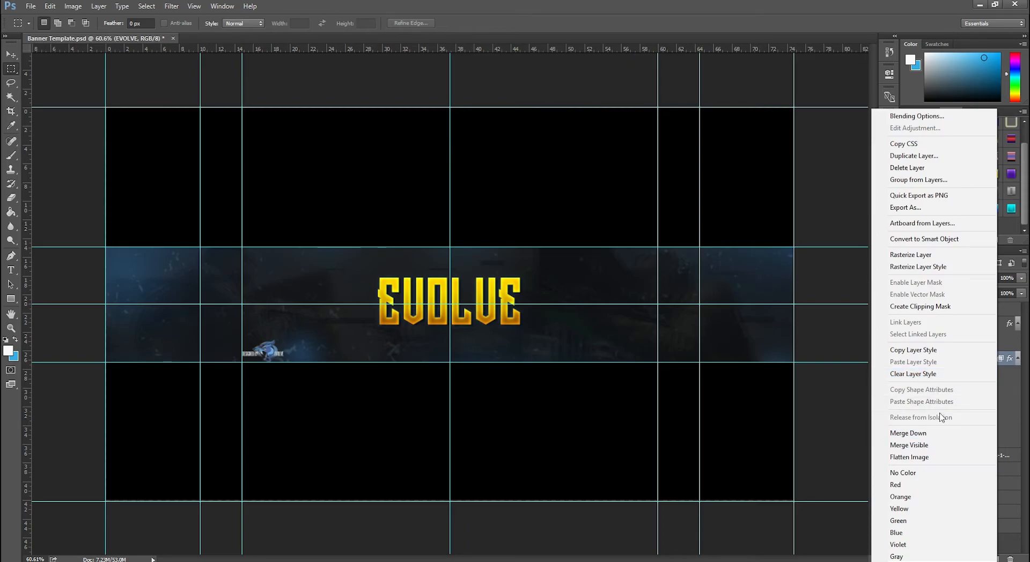
# Step: Clear the EVOLVE layer's gold style and select the lower part of the text with a closed, curved Pen path
pyautogui.click(959, 375)
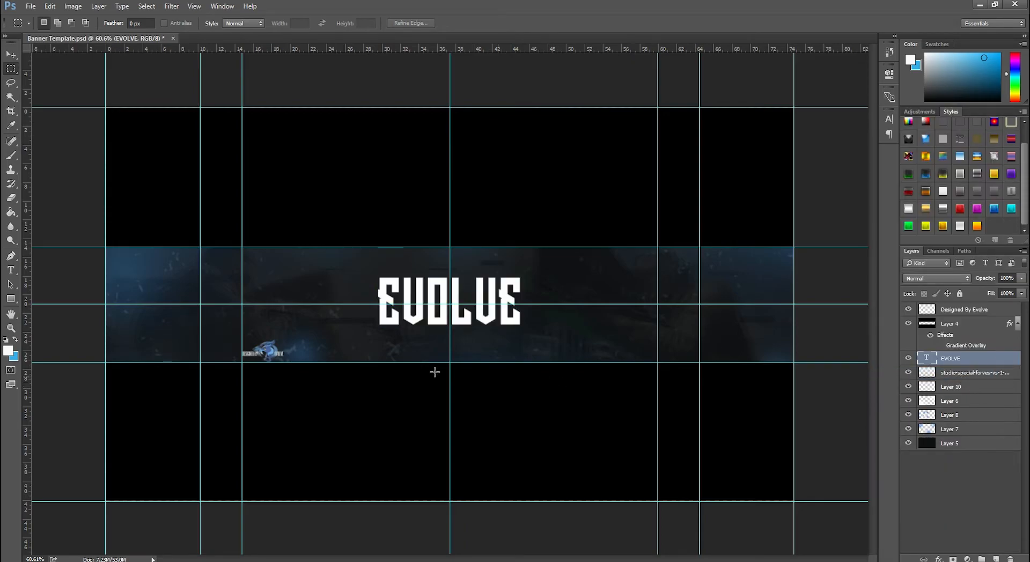
pyautogui.click(11, 256)
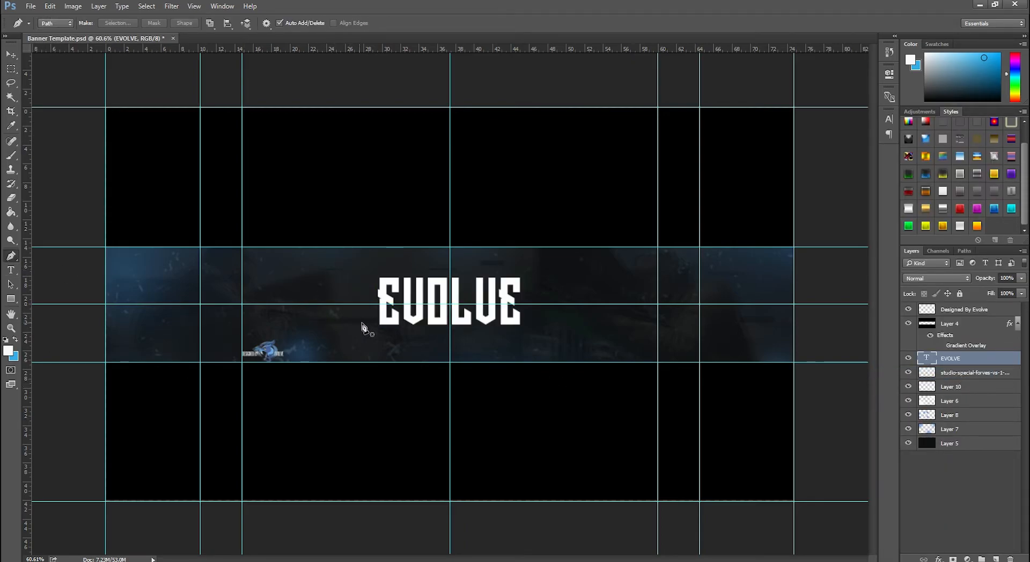
pyautogui.click(379, 319)
pyautogui.moveTo(521, 290); pyautogui.dragTo(557, 218)
pyautogui.moveTo(526, 275); pyautogui.dragTo(521, 268)
pyautogui.click(549, 297)
pyautogui.moveTo(489, 362); pyautogui.dragTo(482, 359)
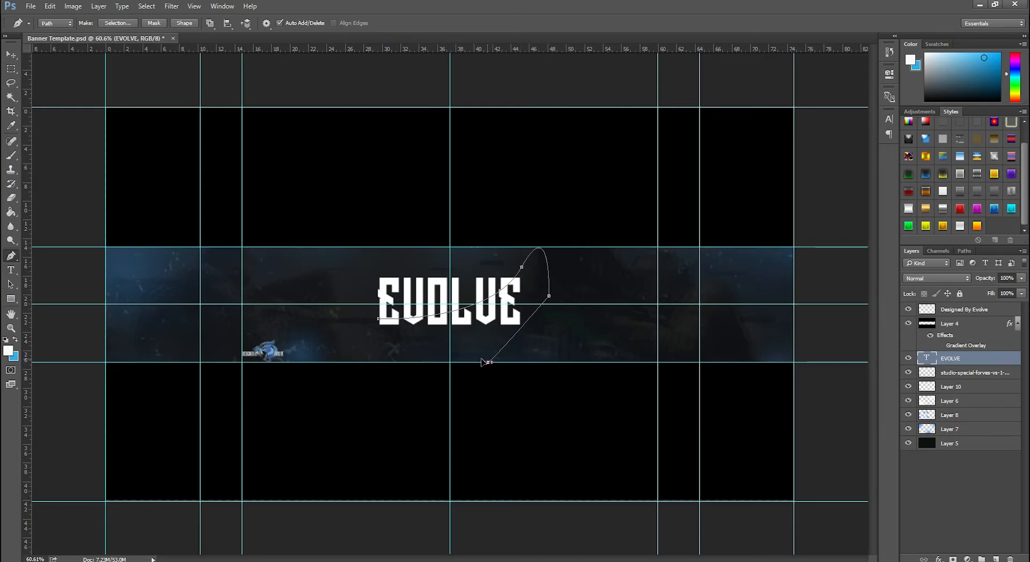
pyautogui.click(377, 338)
pyautogui.click(377, 318)
pyautogui.rightClick(393, 329)
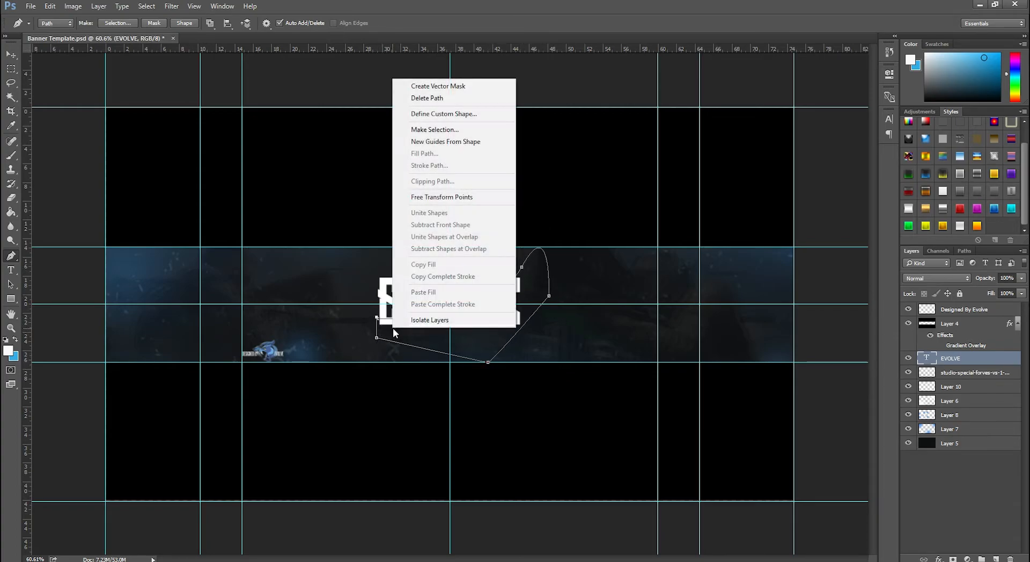
pyautogui.click(419, 131)
pyautogui.press('Return')
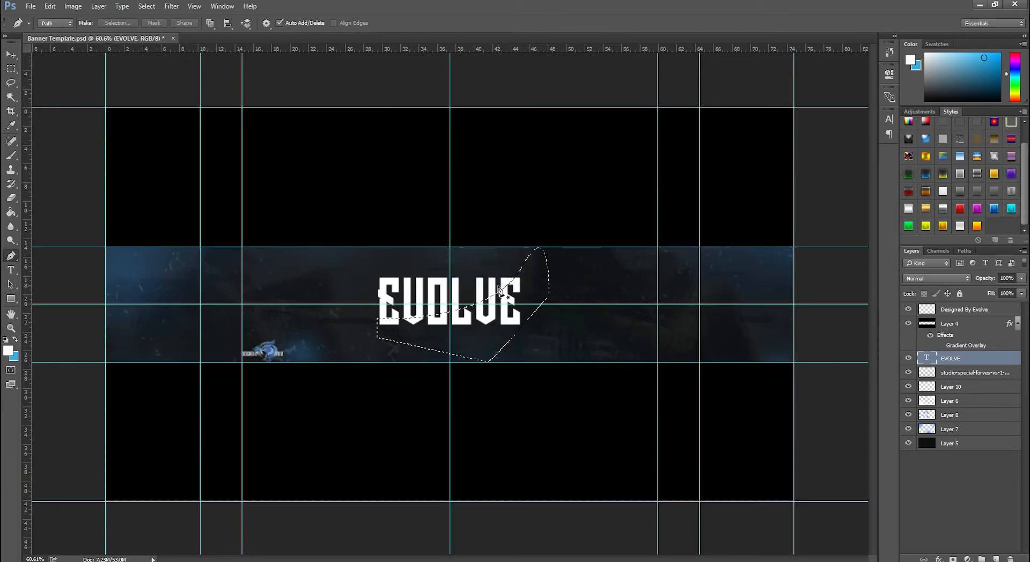
# Step: Rasterize the EVOLVE text and copy its selected lower part to a new layer
pyautogui.rightClick(938, 360)
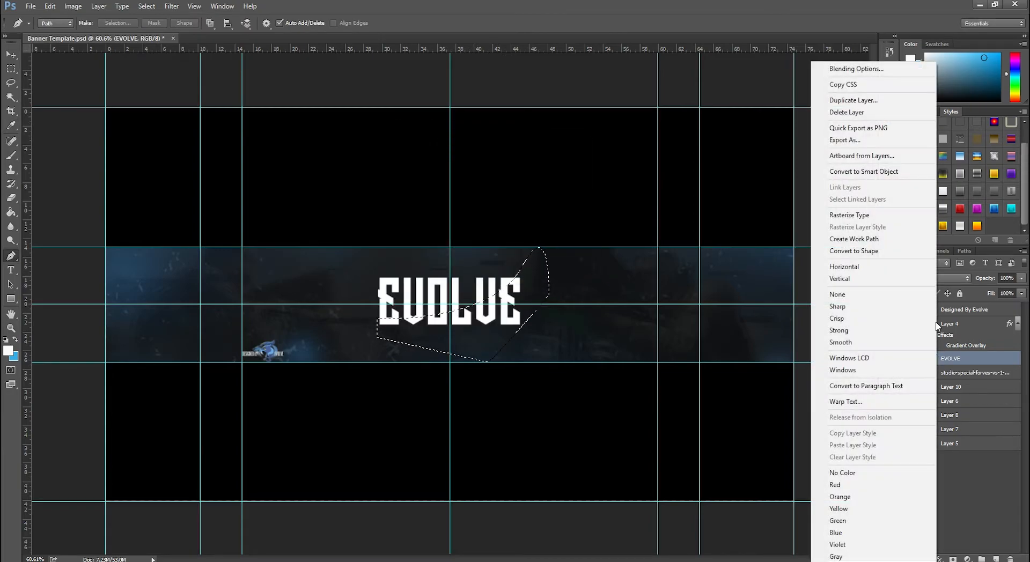
pyautogui.click(859, 214)
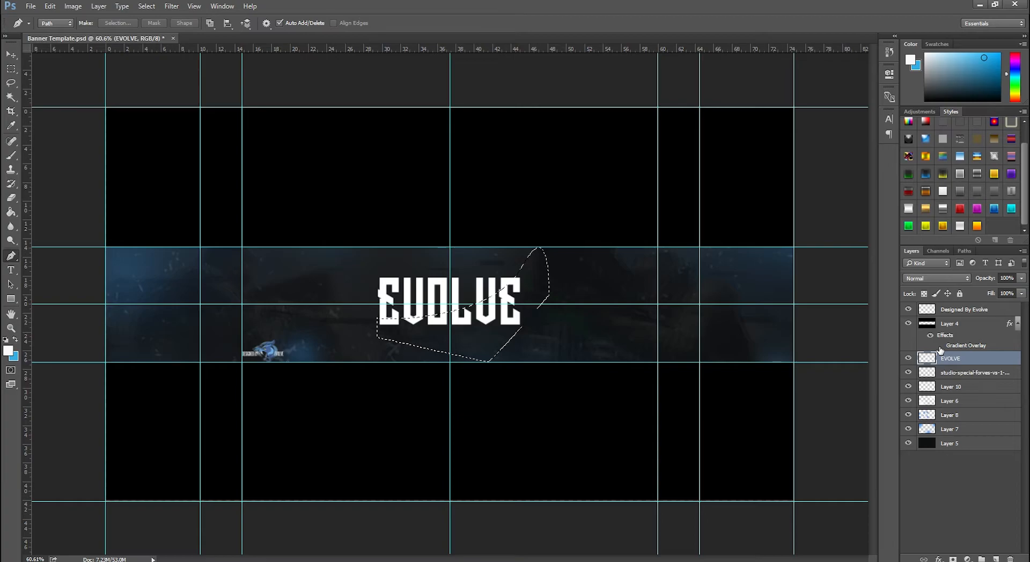
pyautogui.hotkey('ctrl', 'j')
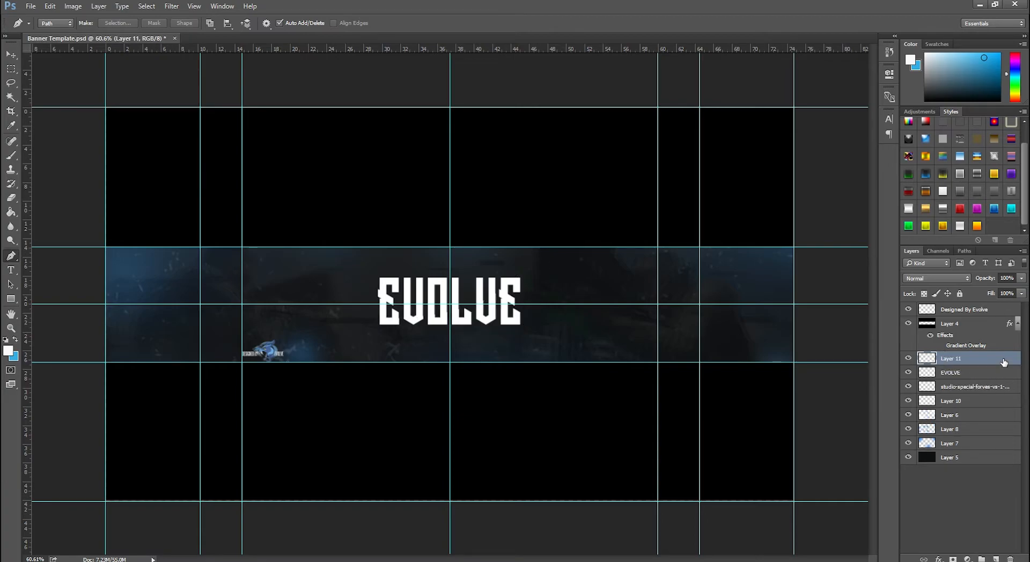
# Step: Show all effects in the Layer Style settings of Layer 11 and enable its Color Overlay
pyautogui.press('h')
pyautogui.doubleClick(1004, 363)
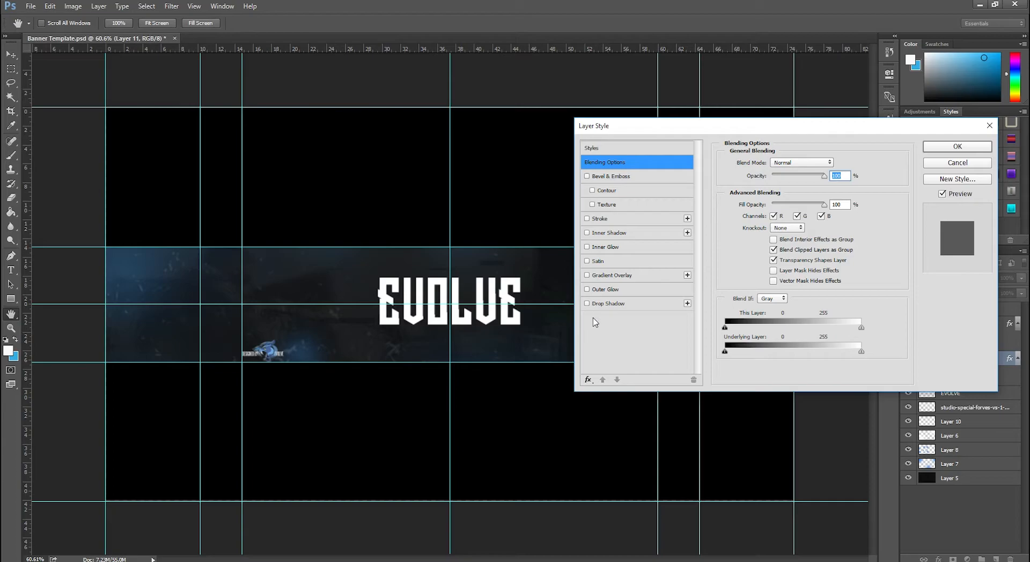
pyautogui.click(589, 380)
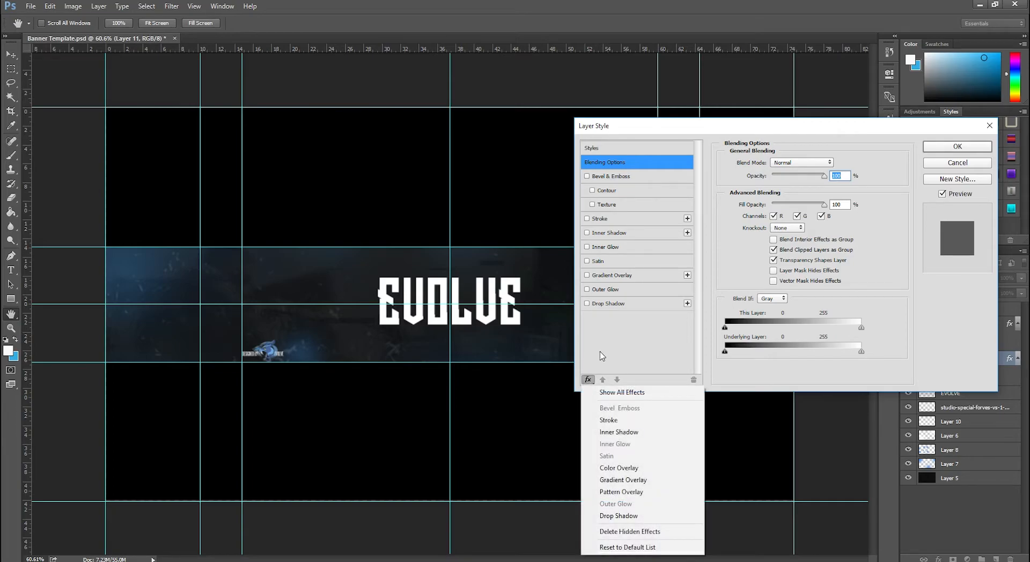
pyautogui.click(616, 394)
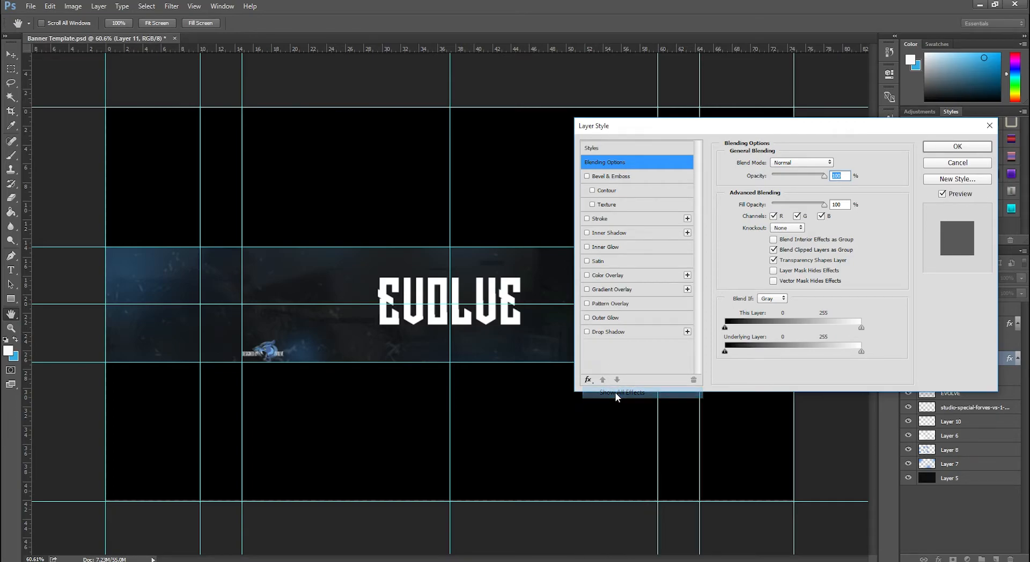
pyautogui.click(601, 274)
# Step: Set the Color Overlay of Layer 11 to bright blue #19c3ed and apply the layer style
pyautogui.click(833, 162)
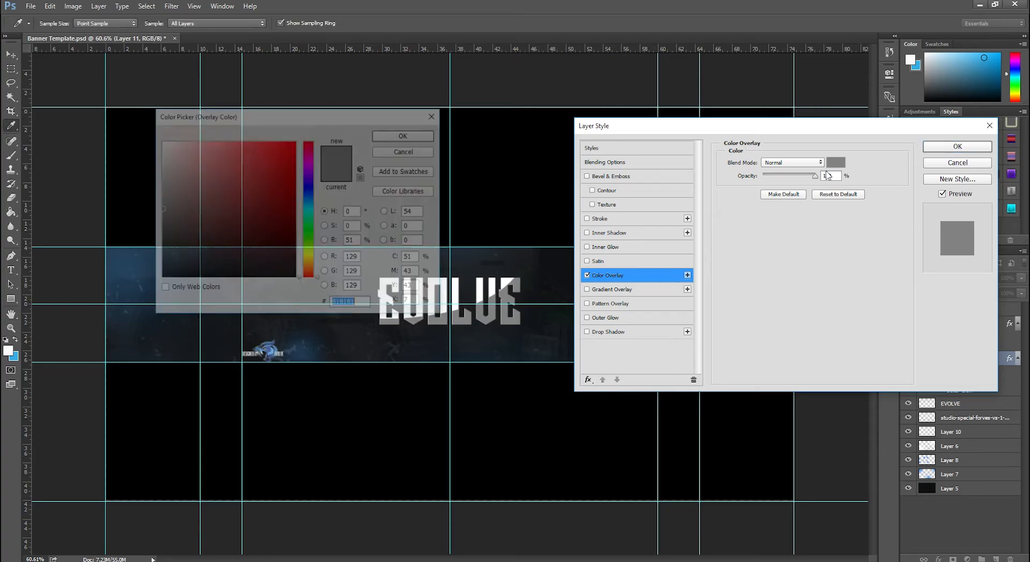
pyautogui.click(312, 200)
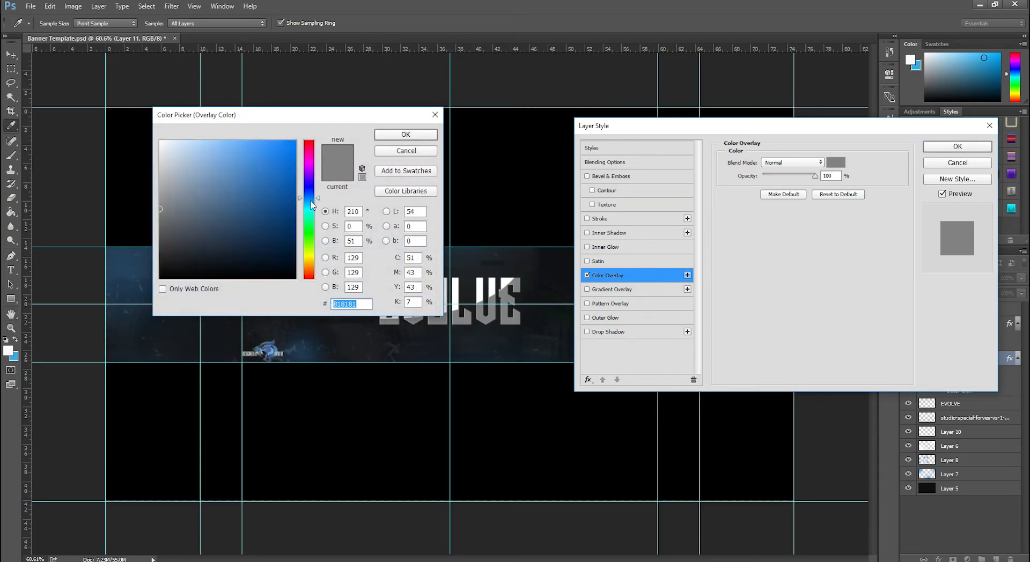
pyautogui.moveTo(250, 181); pyautogui.dragTo(266, 150)
pyautogui.moveTo(307, 197); pyautogui.dragTo(315, 209)
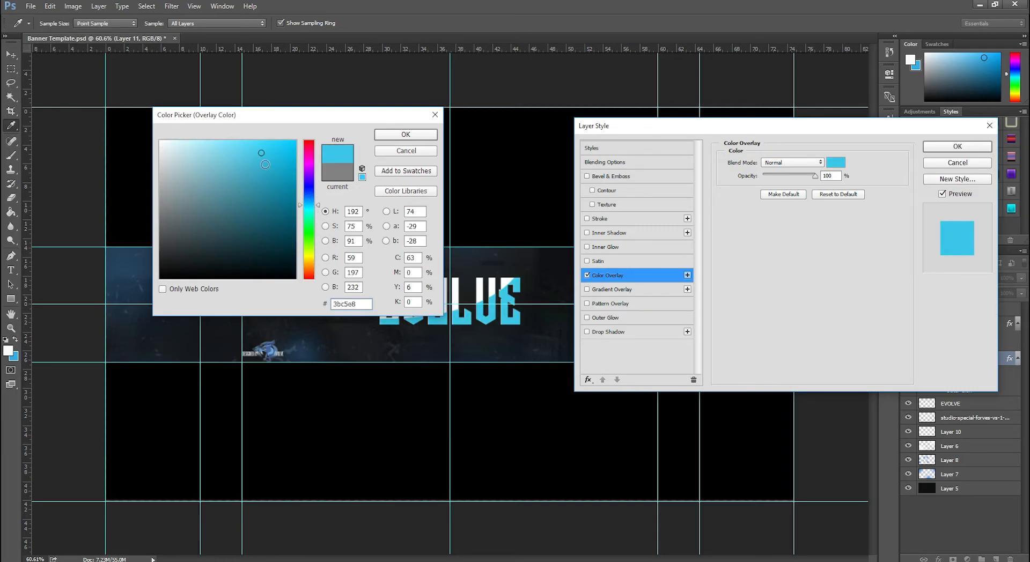
pyautogui.moveTo(265, 164); pyautogui.dragTo(281, 150)
pyautogui.click(420, 134)
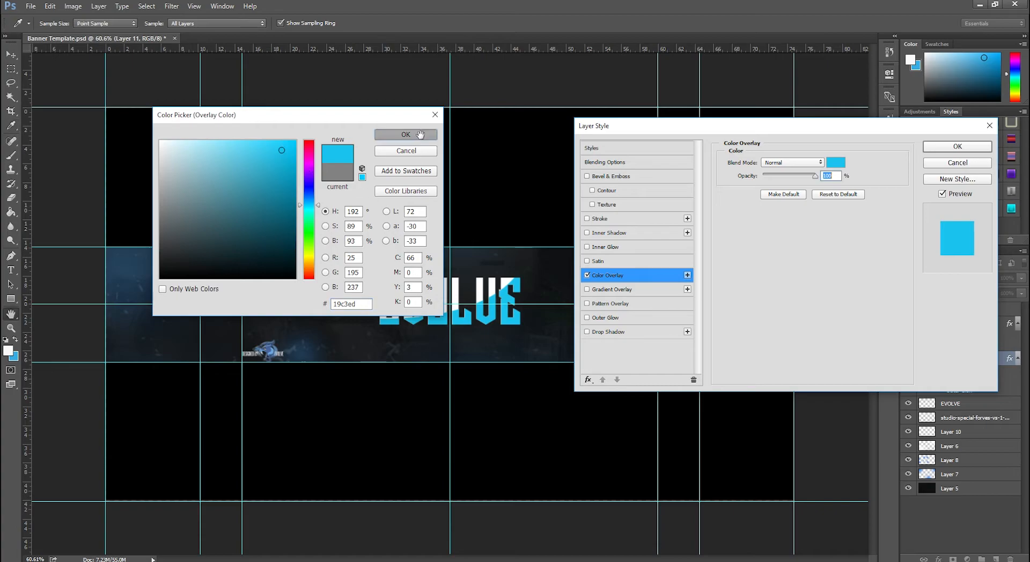
pyautogui.click(983, 147)
# Step: Load the outline of Layer 11 as a selection and delete that area from the white EVOLVE layer
pyautogui.scroll(4, 488, 341)
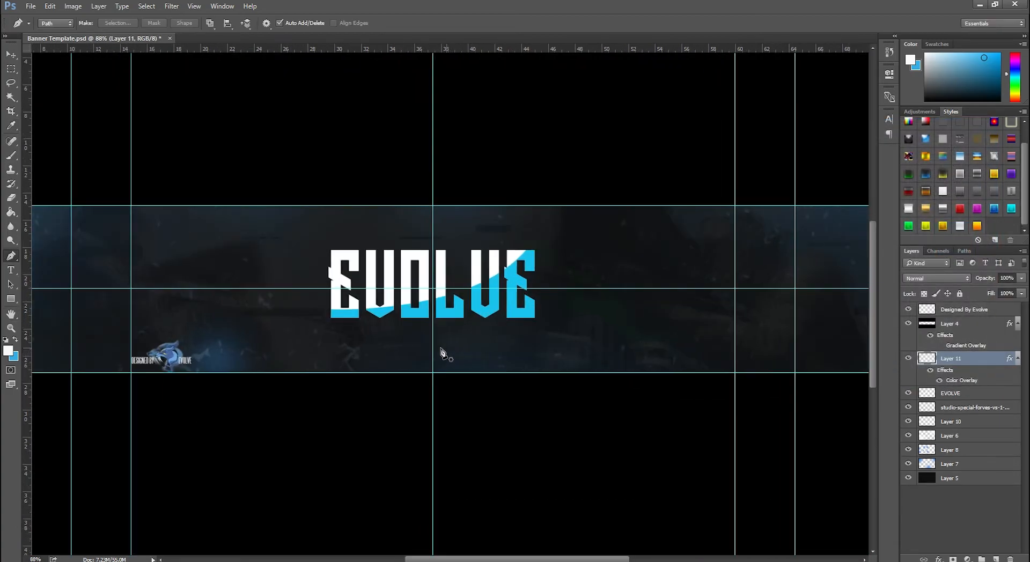
pyautogui.scroll(4, 443, 352)
pyautogui.scroll(4, 411, 348)
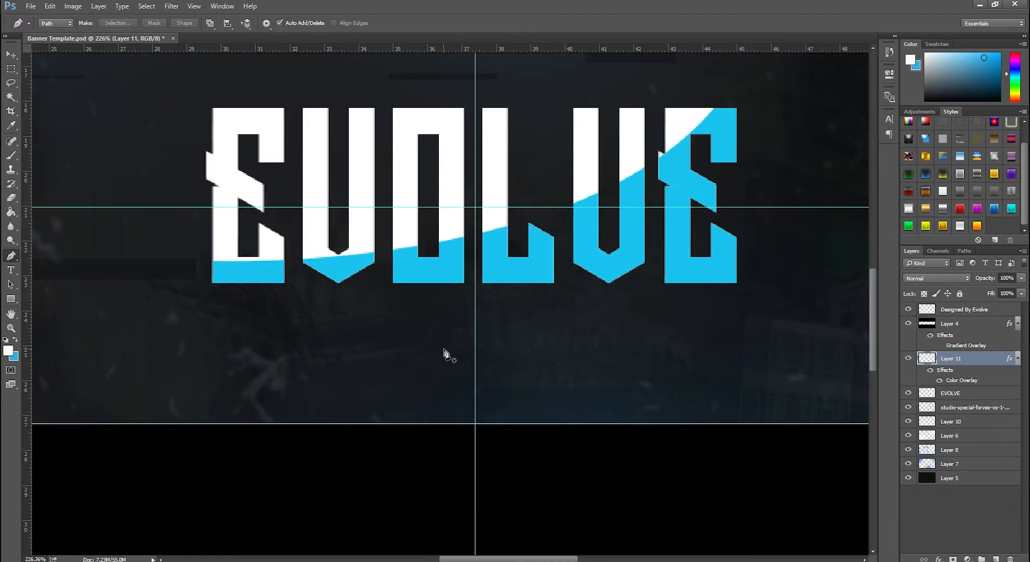
pyautogui.scroll(-4, 433, 350)
pyautogui.scroll(-3, 432, 350)
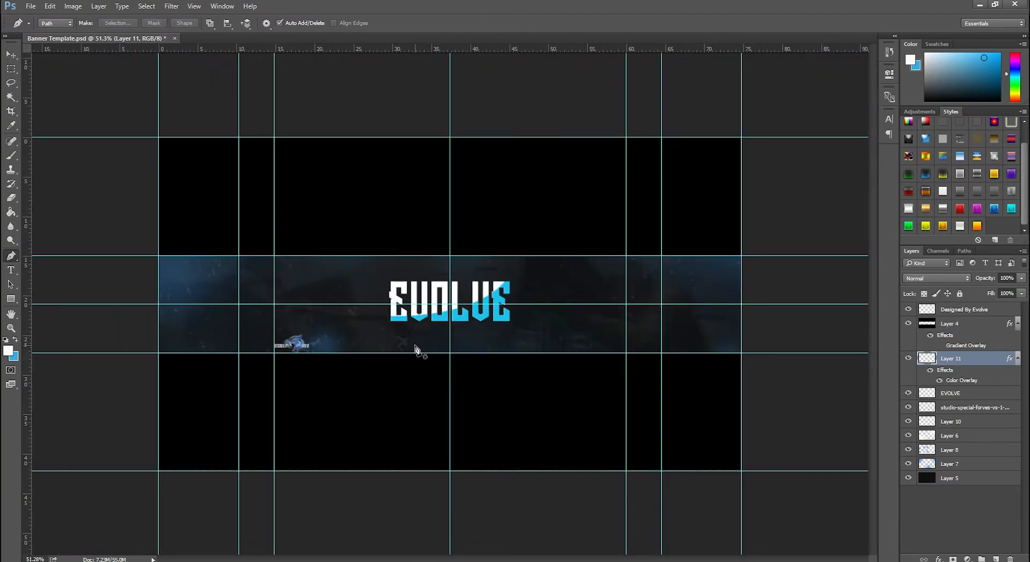
pyautogui.scroll(4, 416, 350)
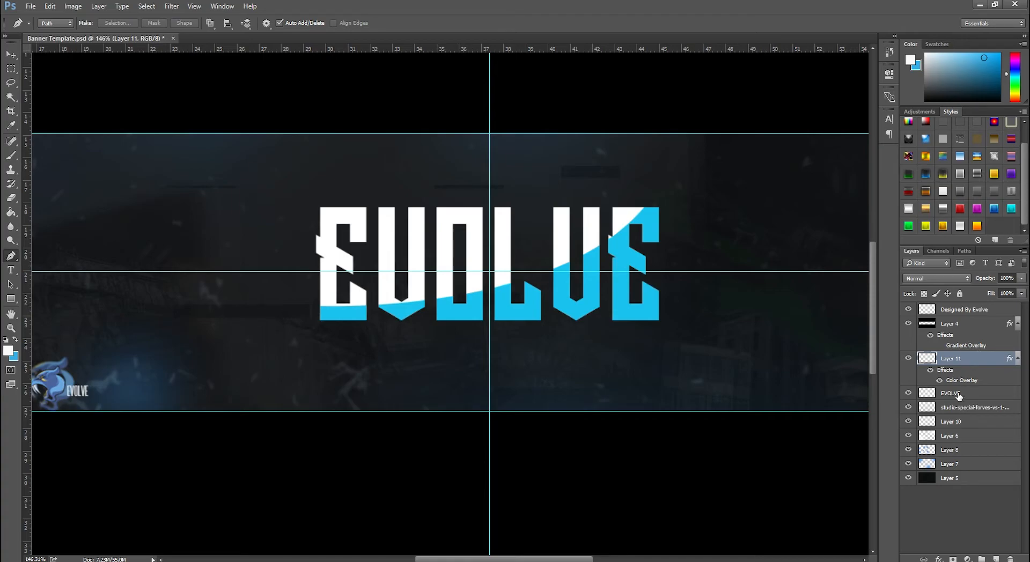
pyautogui.keyDown('ctrl'); pyautogui.click(928, 359); pyautogui.keyUp('ctrl')
pyautogui.click(966, 395)
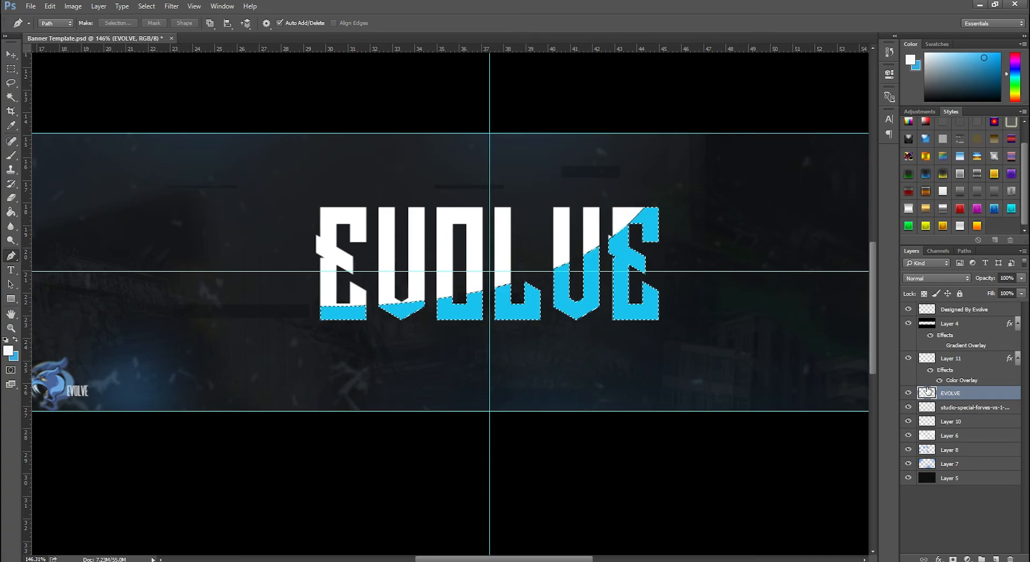
pyautogui.click(956, 363)
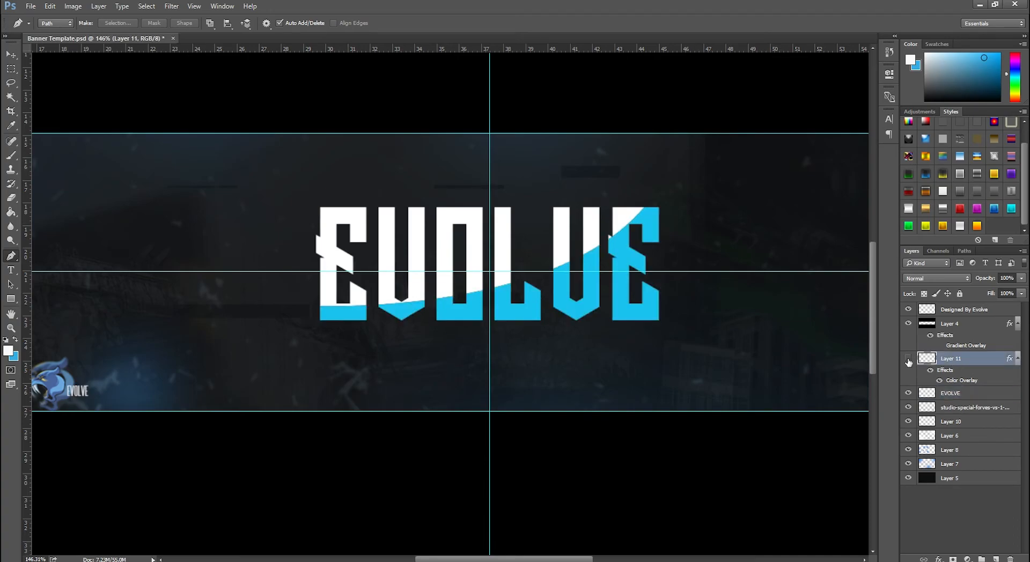
# Step: Switch Layer 11 off and on to check the cut in the white text, leaving the layer hidden
pyautogui.click(909, 359)
pyautogui.click(909, 360)
pyautogui.click(908, 359)
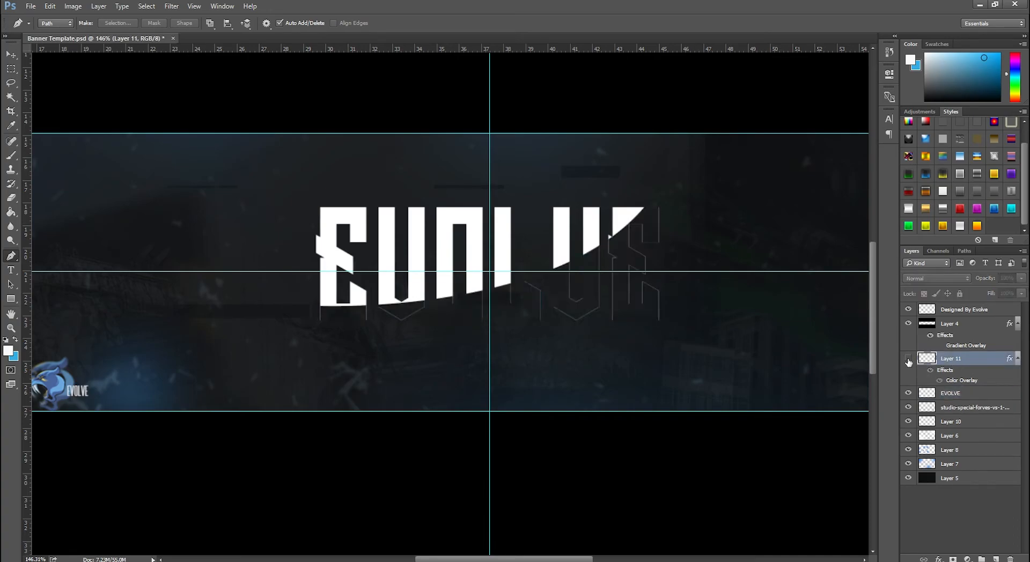
pyautogui.click(909, 360)
pyautogui.click(908, 360)
pyautogui.click(909, 360)
pyautogui.click(909, 360)
# Step: Draw a closed Pen path that follows the curved cut edge and encloses the leftover outlines beneath the white letters
pyautogui.keyDown('alt'); pyautogui.scroll(1, 323, 316); pyautogui.keyUp('alt')
pyautogui.scroll(2, 324, 316)
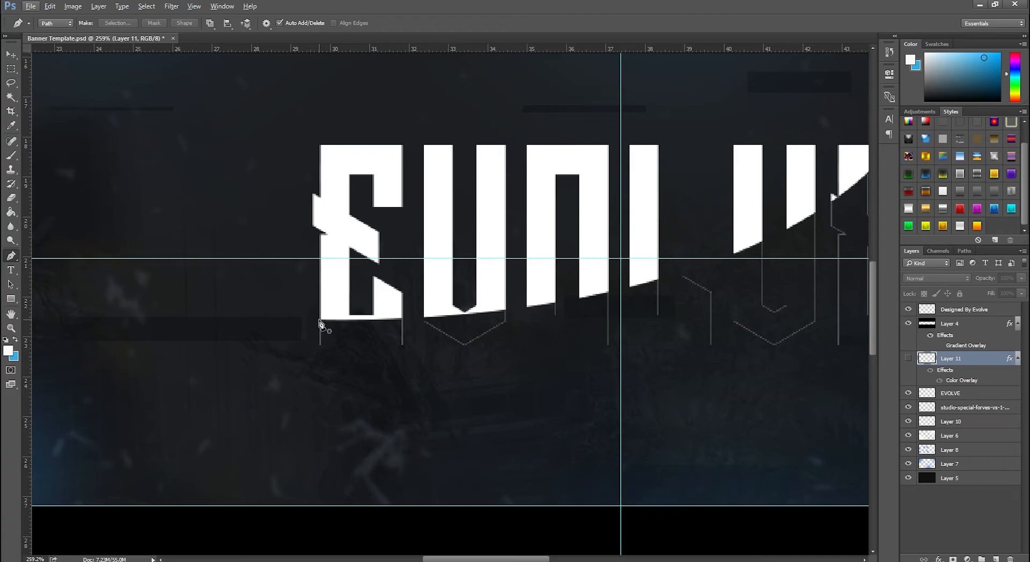
pyautogui.scroll(-3, 772, 212)
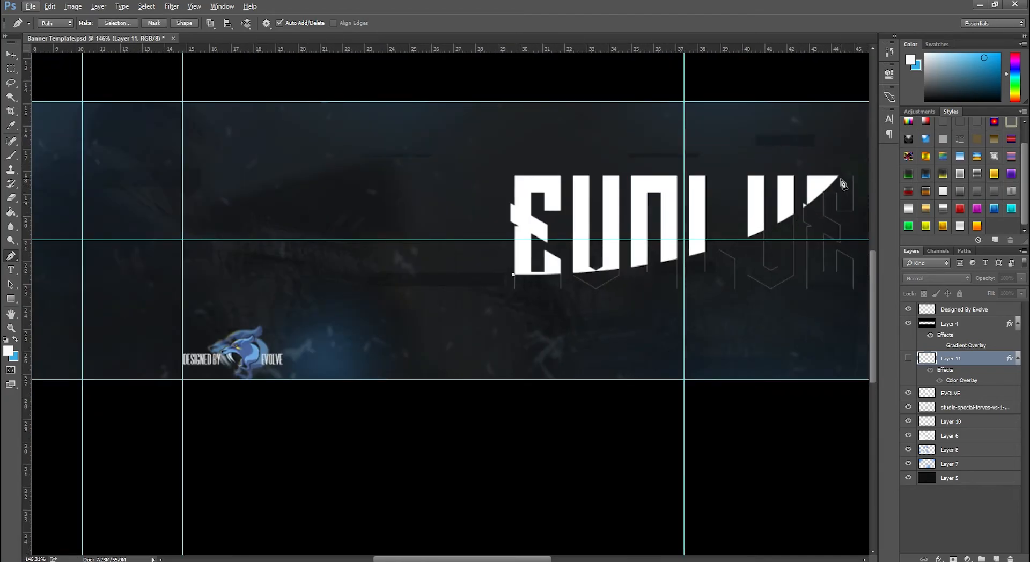
pyautogui.moveTo(840, 177); pyautogui.dragTo(651, 70)
pyautogui.scroll(6, 531, 215)
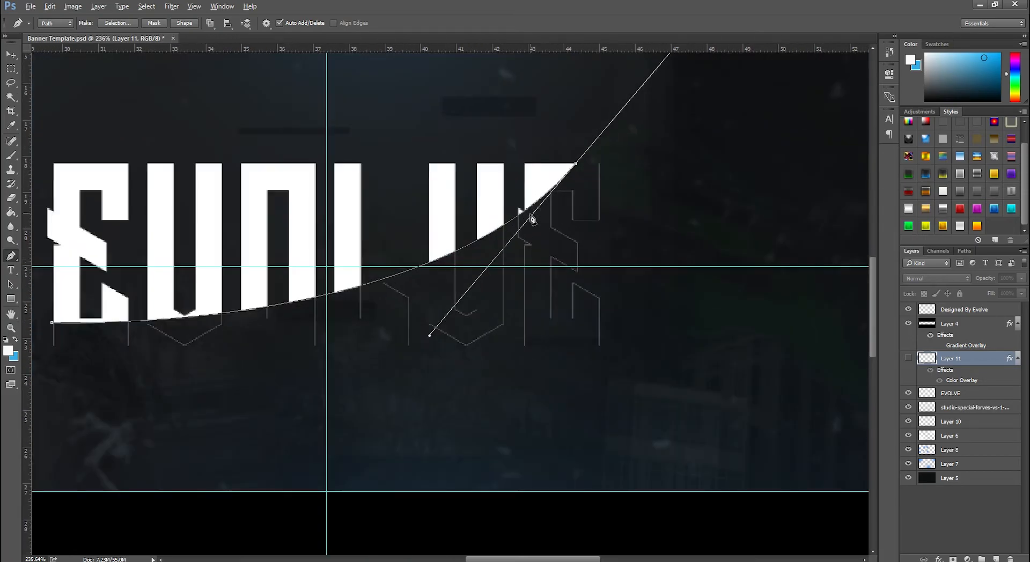
pyautogui.scroll(-5, 534, 227)
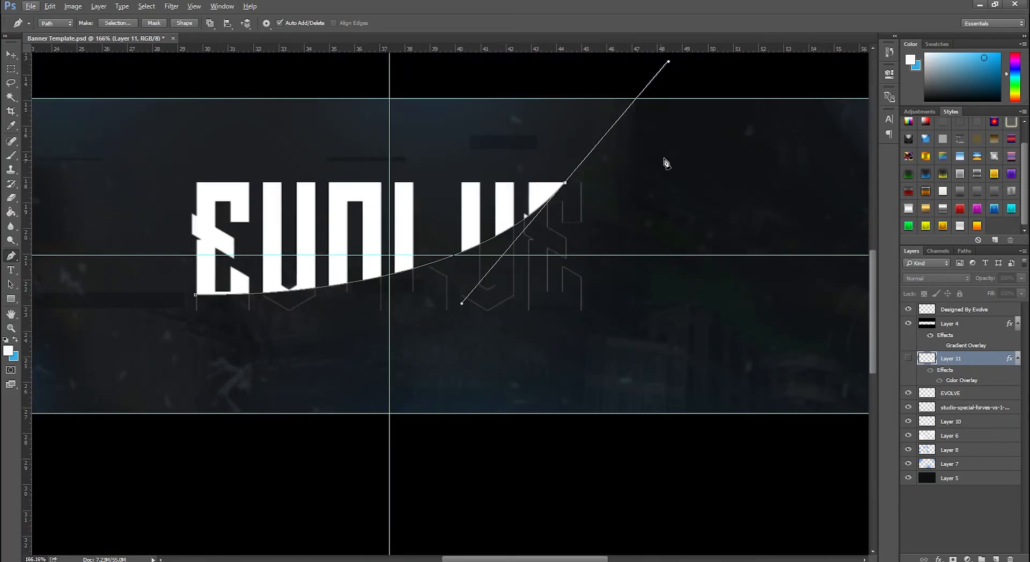
pyautogui.moveTo(655, 169); pyautogui.dragTo(610, 273)
pyautogui.click(600, 357)
pyautogui.click(171, 321)
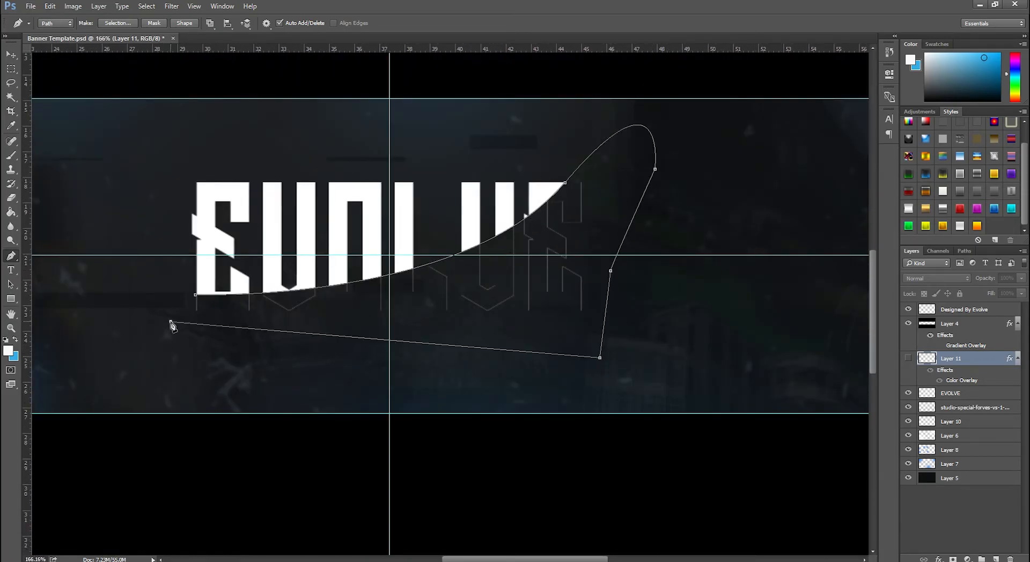
pyautogui.click(195, 295)
# Step: Delete the leftover outlines inside the path from the EVOLVE layer using a selection, and show Layer 11 again
pyautogui.rightClick(204, 320)
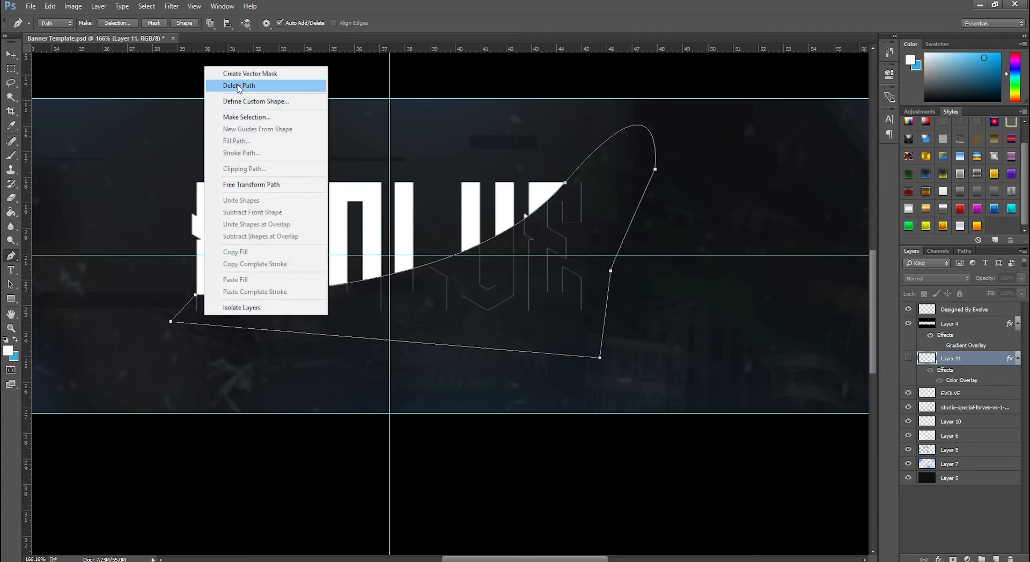
pyautogui.click(263, 118)
pyautogui.press('Return')
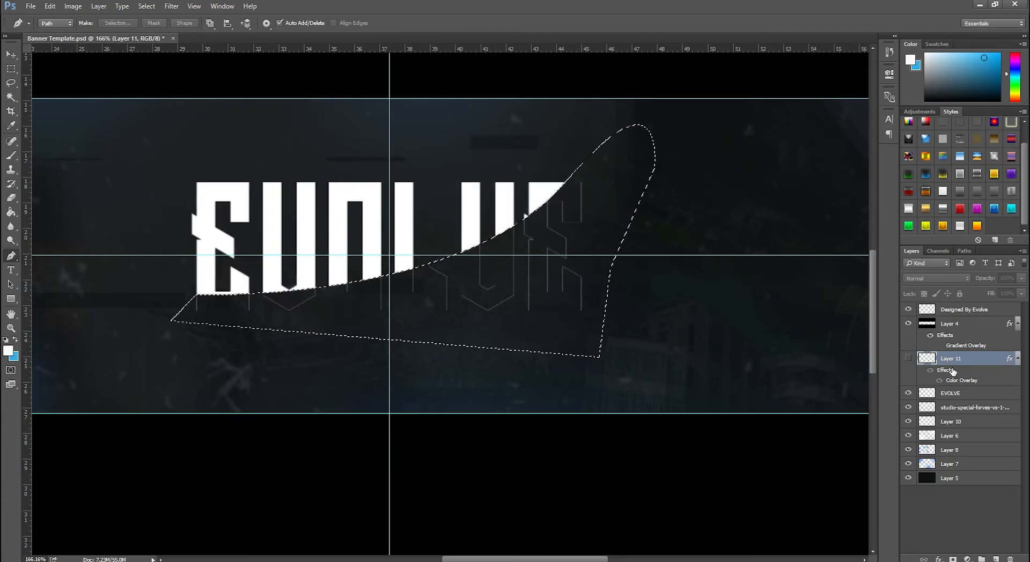
pyautogui.click(958, 393)
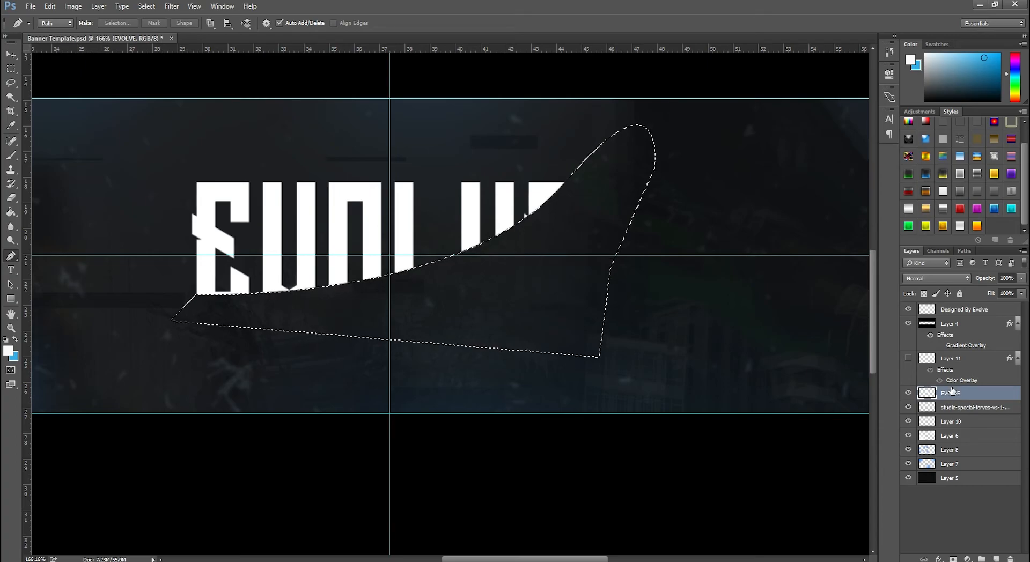
pyautogui.press('Delete')
pyautogui.hotkey('ctrl', 'd')
pyautogui.click(908, 359)
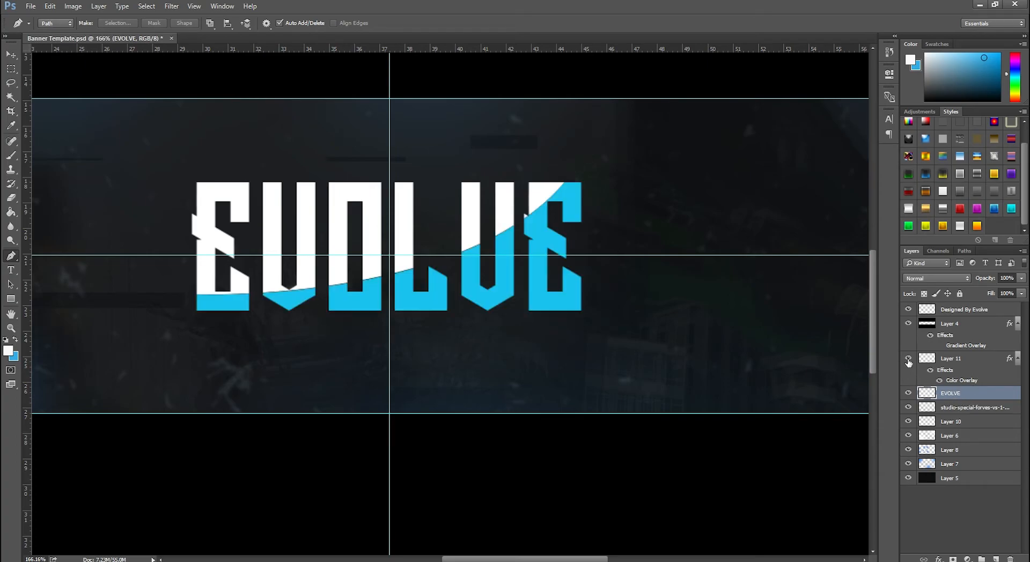
pyautogui.click(958, 370)
pyautogui.hotkey('ctrl', 't')
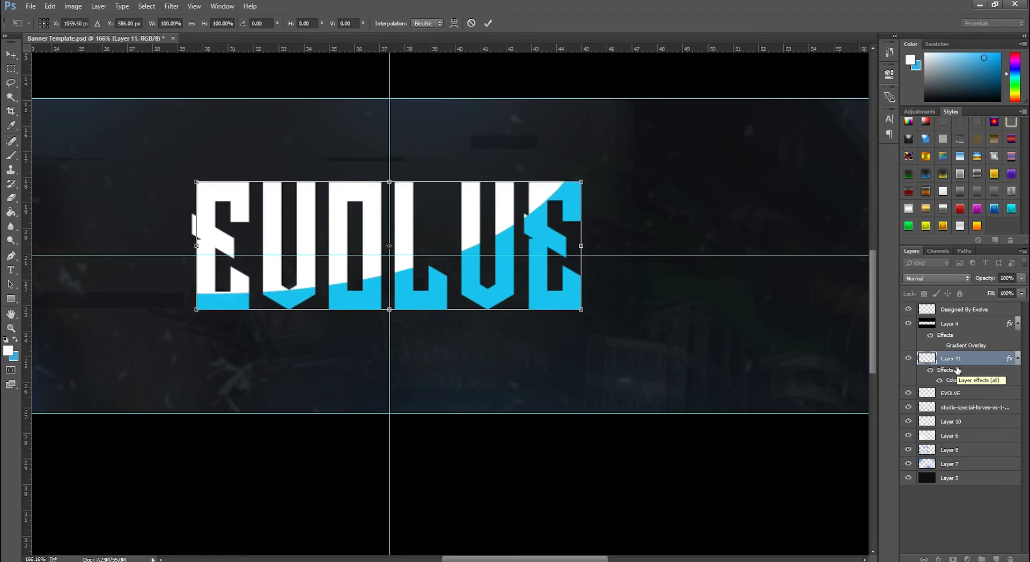
pyautogui.press('Escape')
pyautogui.press('p')
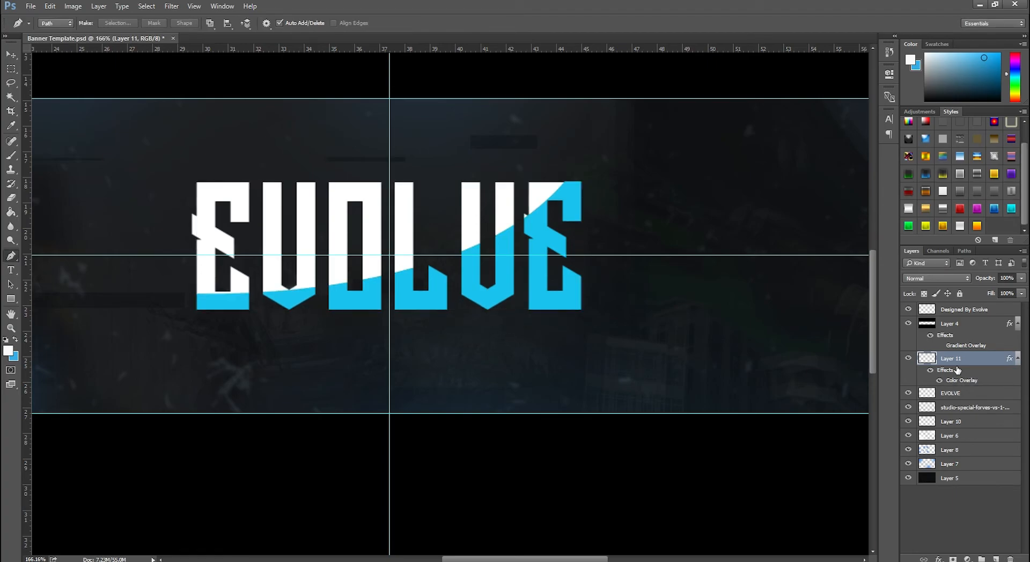
pyautogui.press('alt')
pyautogui.click(11, 69)
pyautogui.moveTo(154, 114); pyautogui.dragTo(737, 183)
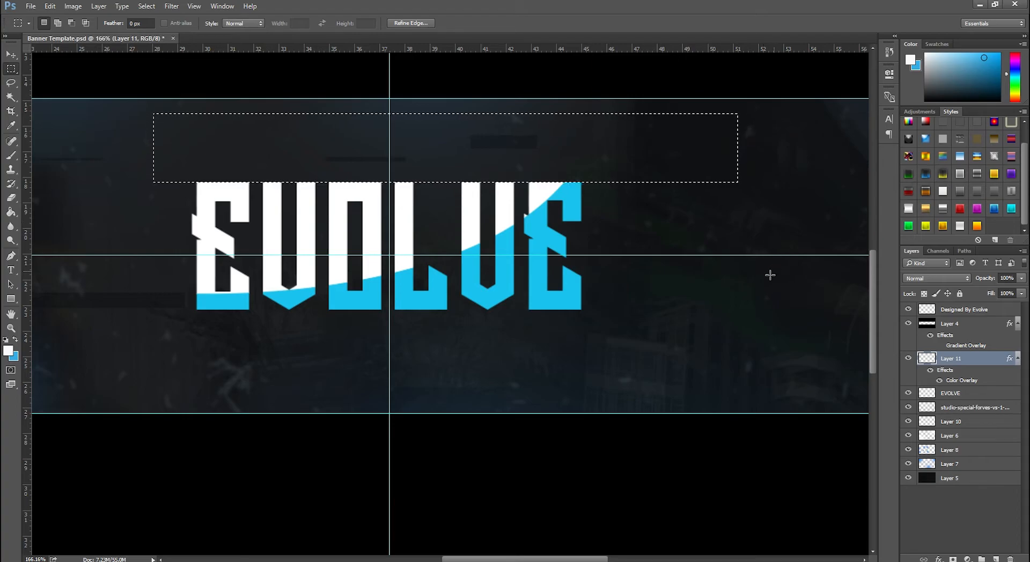
pyautogui.hotkey('ctrl', 'd')
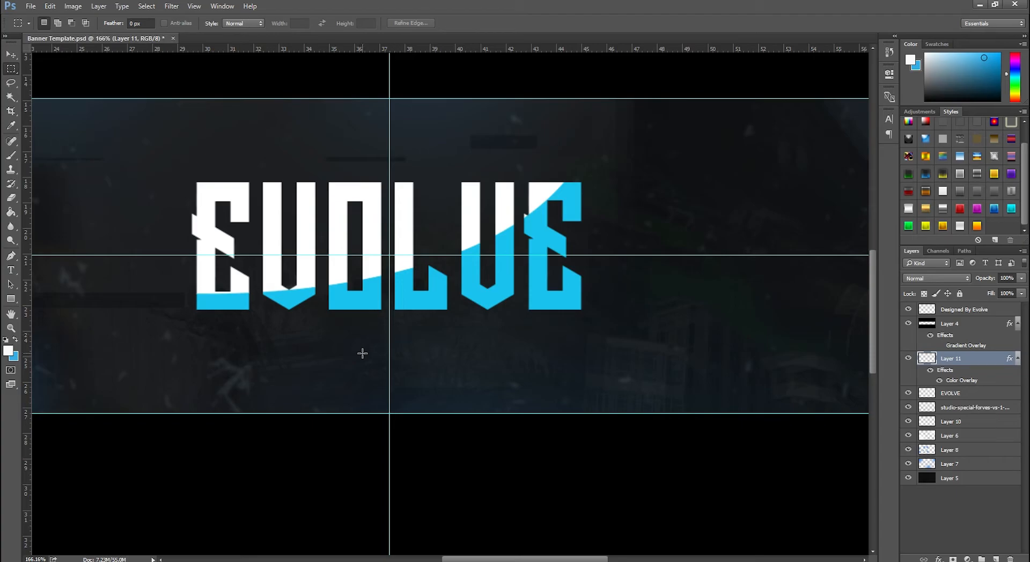
# Step: Move the EVOLVE layer above Layer 11 in the layer stack and duplicate it
pyautogui.scroll(-2, 390, 342)
pyautogui.scroll(-3, 370, 349)
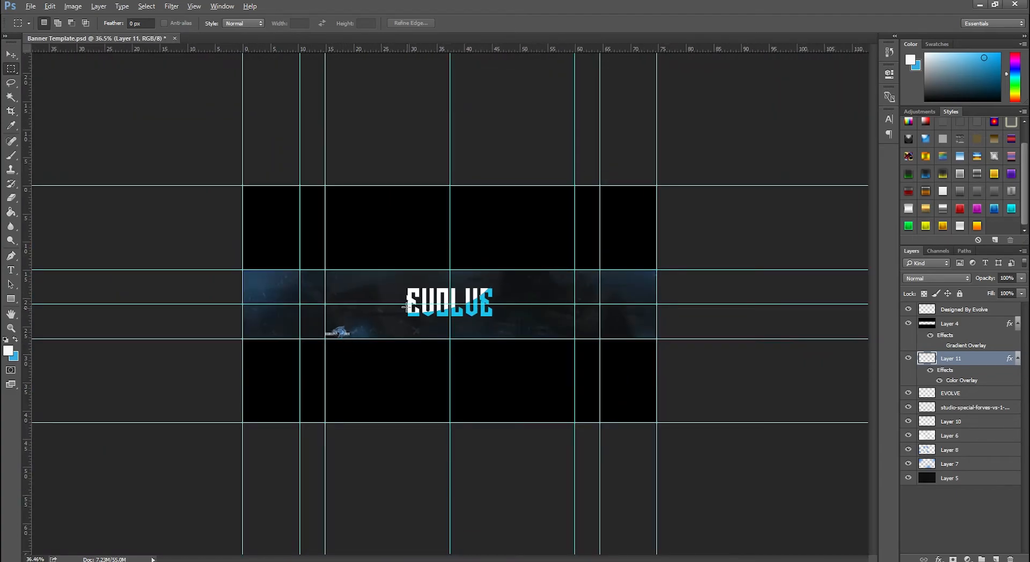
pyautogui.scroll(3, 352, 356)
pyautogui.press('alt')
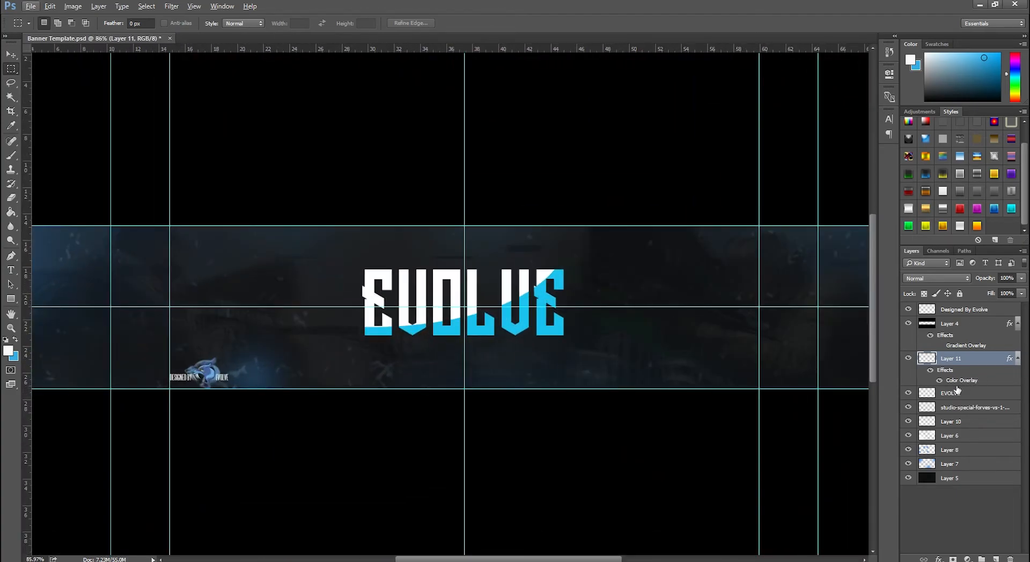
pyautogui.moveTo(972, 400); pyautogui.dragTo(970, 358)
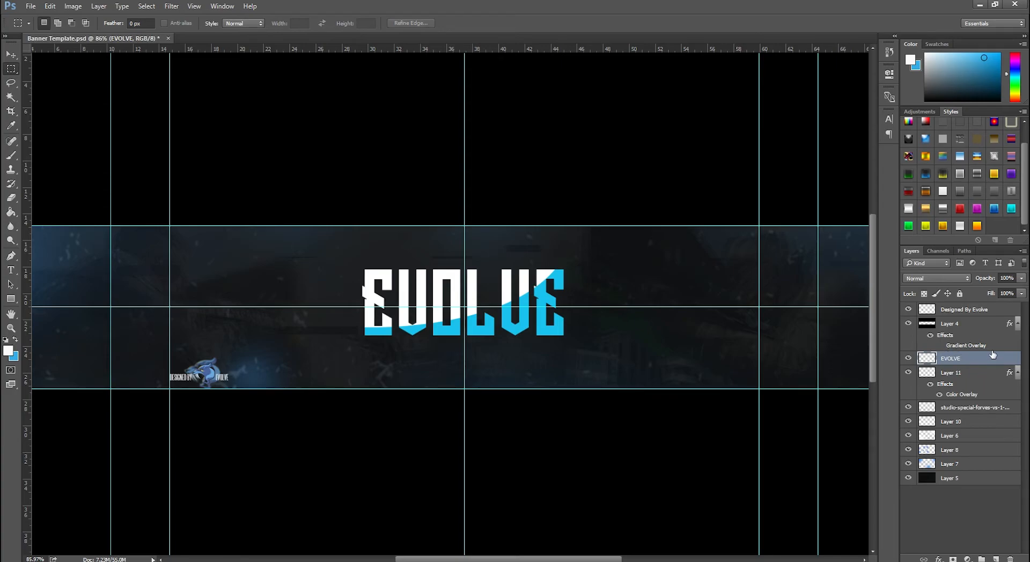
pyautogui.click(909, 360)
pyautogui.click(909, 359)
pyautogui.hotkey('ctrl', 'j')
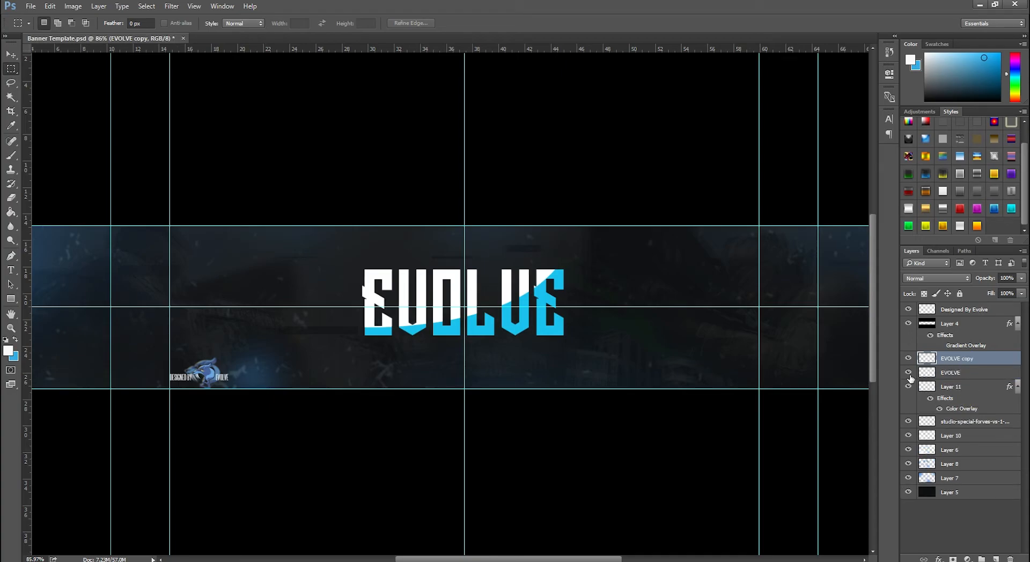
# Step: Add a black Multiply drop shadow to the EVOLVE layer with 0 px distance, 9% spread and a small size
pyautogui.doubleClick(998, 373)
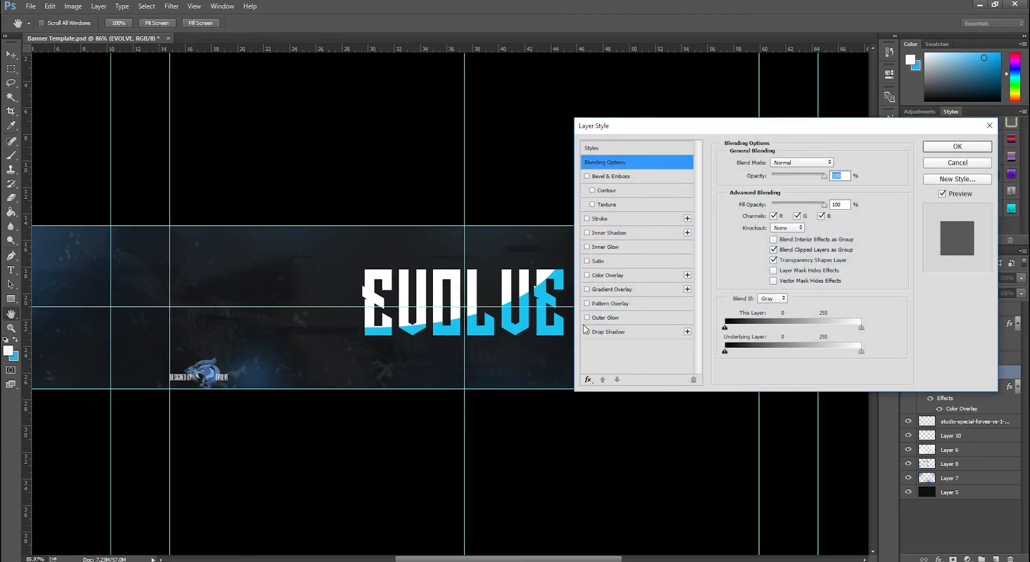
pyautogui.click(587, 331)
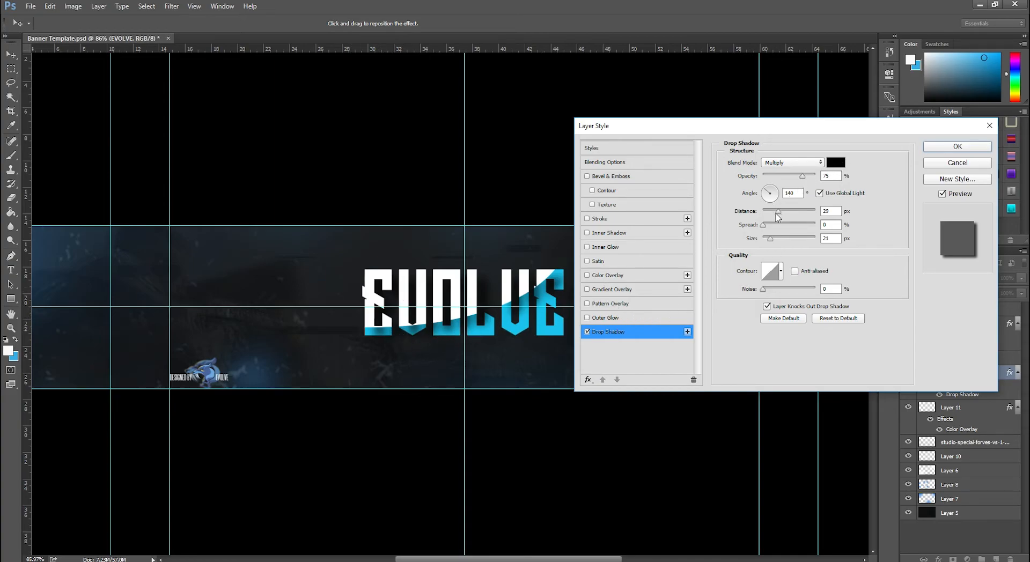
pyautogui.moveTo(778, 213); pyautogui.dragTo(775, 242)
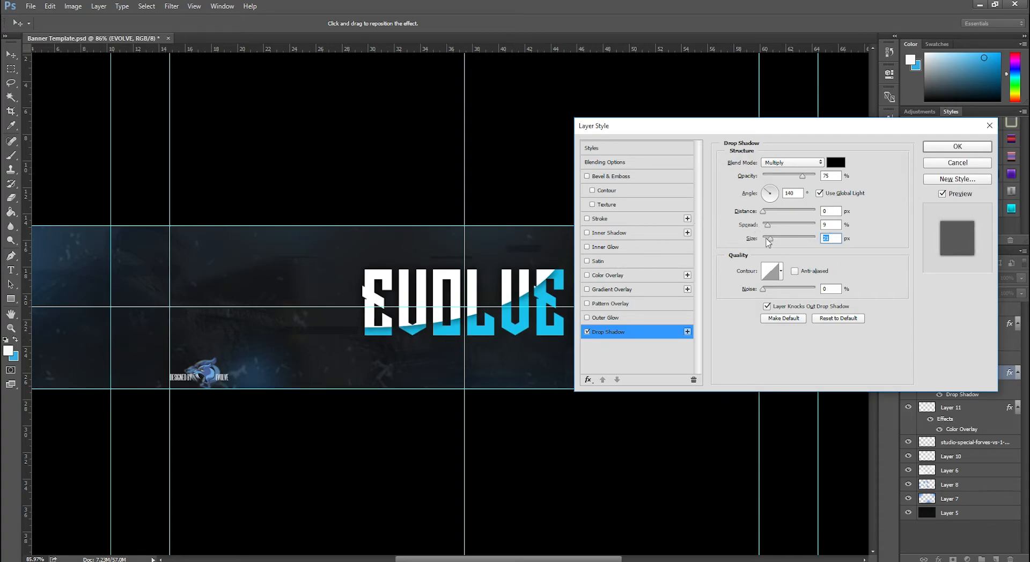
pyautogui.moveTo(771, 239); pyautogui.dragTo(769, 239)
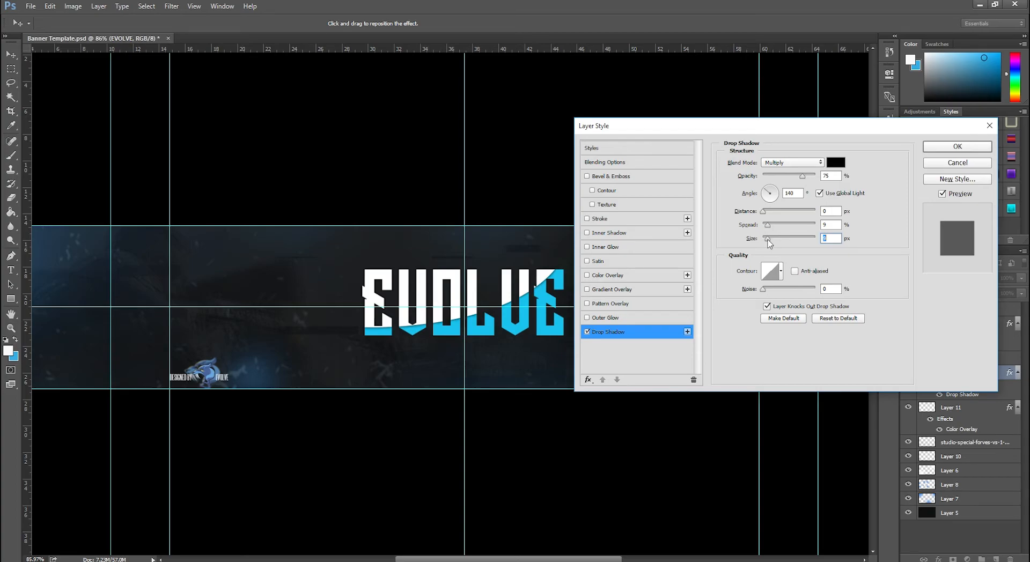
# Step: Fine-tune the EVOLVE drop shadow's opacity, spread and size to keep it subtle, and apply the layer style
pyautogui.moveTo(766, 226); pyautogui.dragTo(766, 228)
pyautogui.moveTo(782, 176); pyautogui.dragTo(789, 177)
pyautogui.moveTo(768, 239); pyautogui.dragTo(771, 242)
pyautogui.click(766, 225)
pyautogui.click(928, 151)
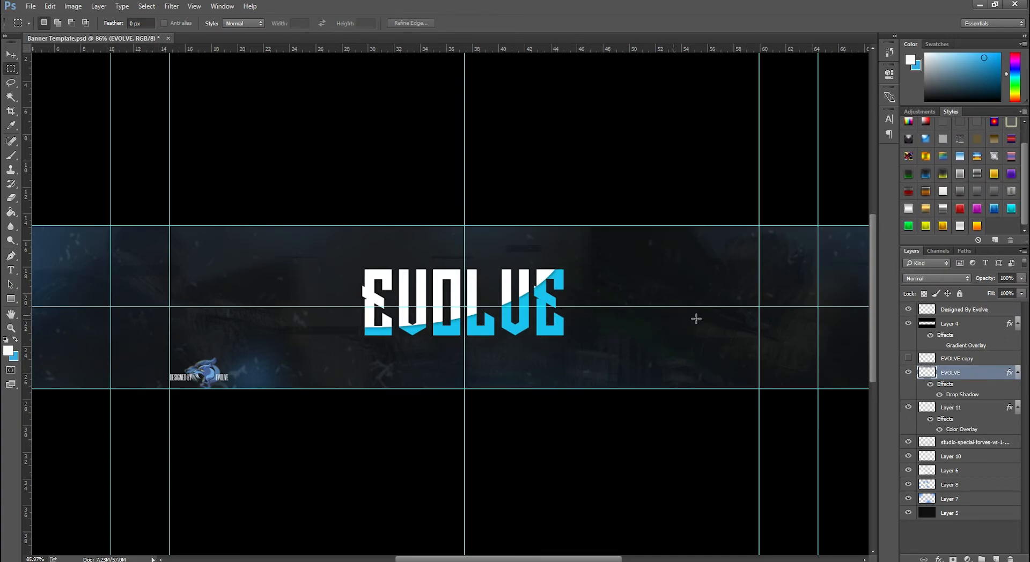
# Step: Add a Stroke effect to Layer 11 and set its position to Outside
pyautogui.click(958, 360)
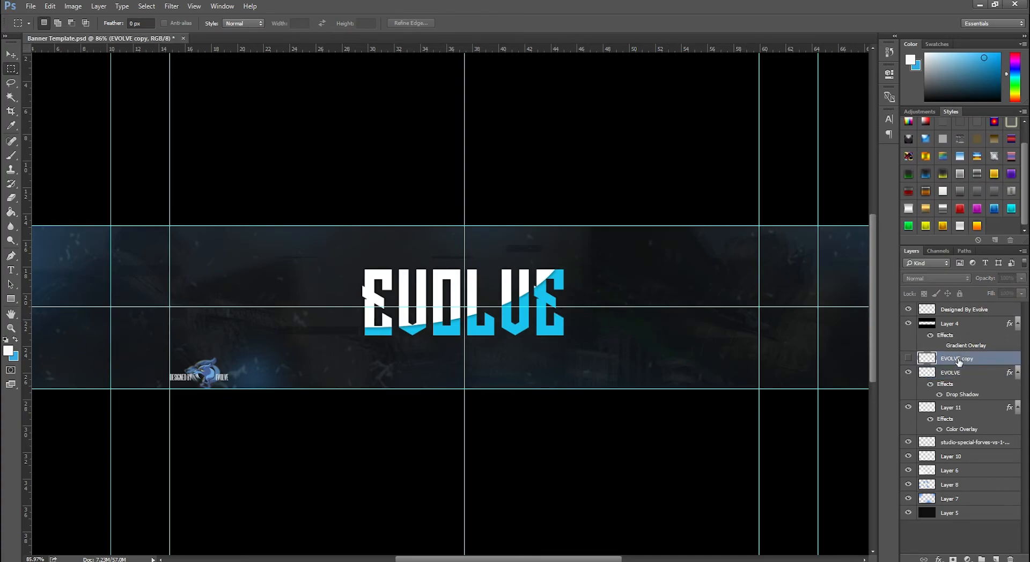
pyautogui.click(956, 412)
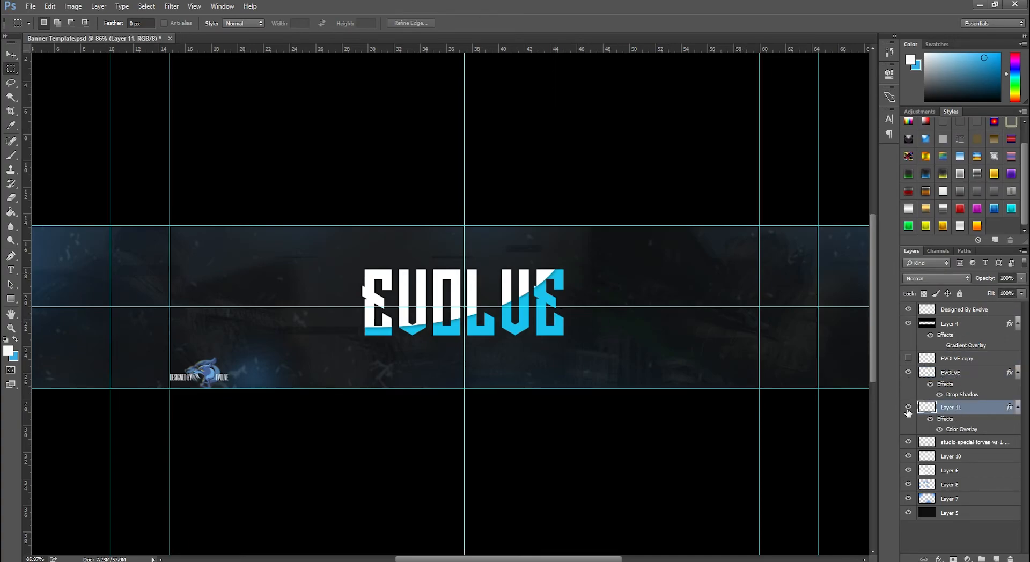
pyautogui.doubleClick(1008, 410)
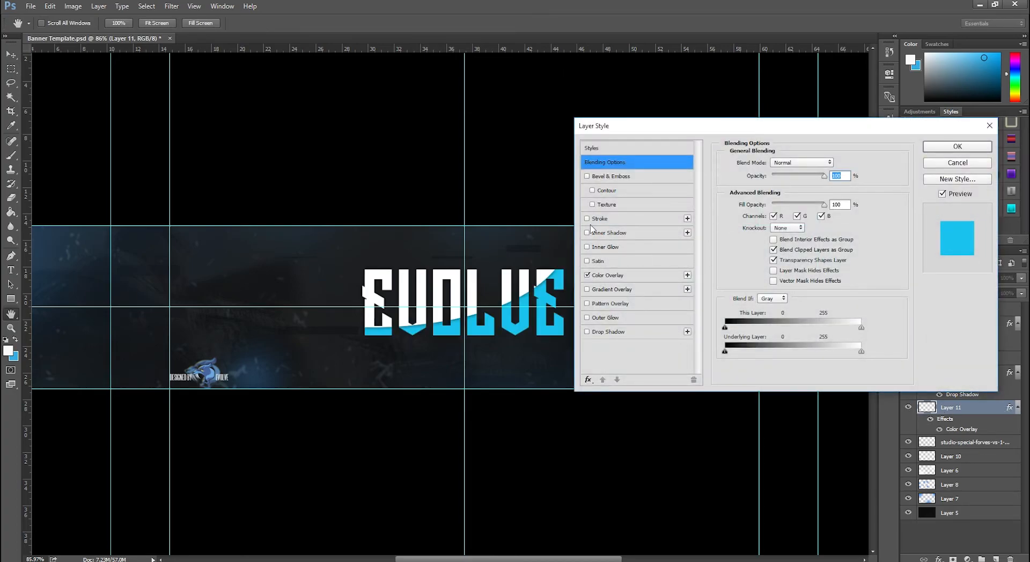
pyautogui.click(587, 219)
pyautogui.click(607, 222)
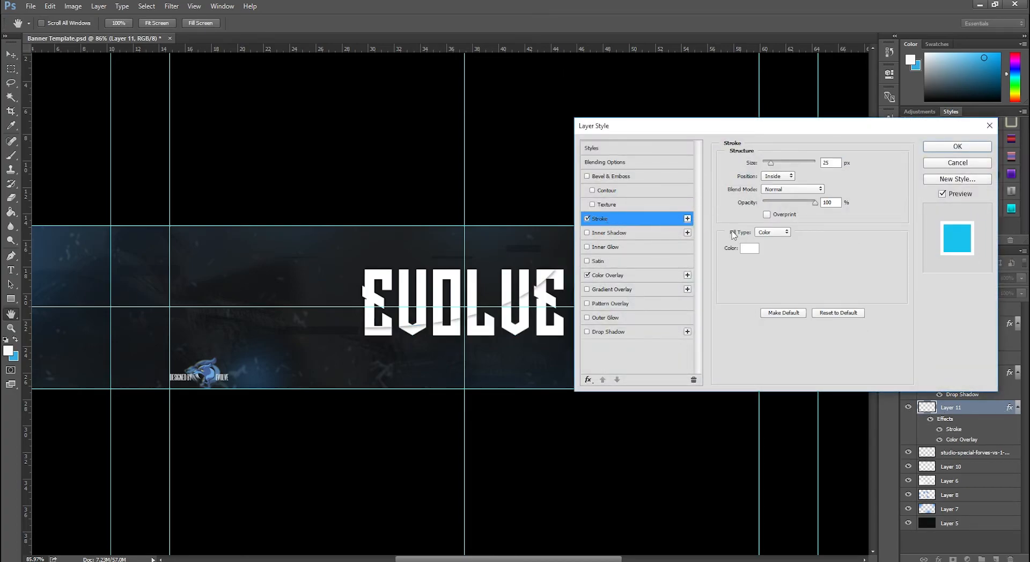
pyautogui.click(777, 176)
pyautogui.click(778, 185)
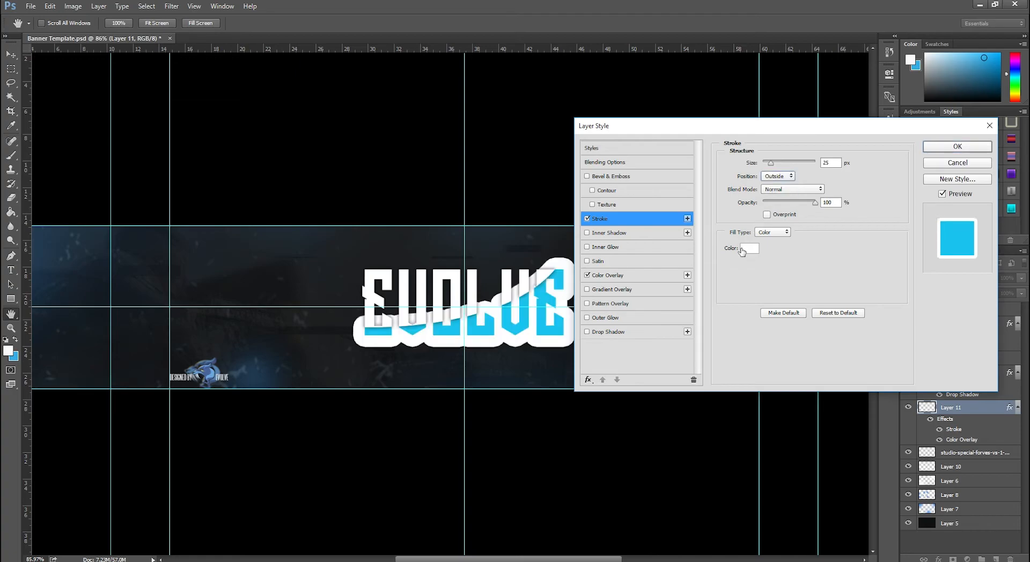
# Step: Set the Layer 11 stroke's colour to black (000000) and its size to 1 px, and apply the layer style
pyautogui.click(750, 248)
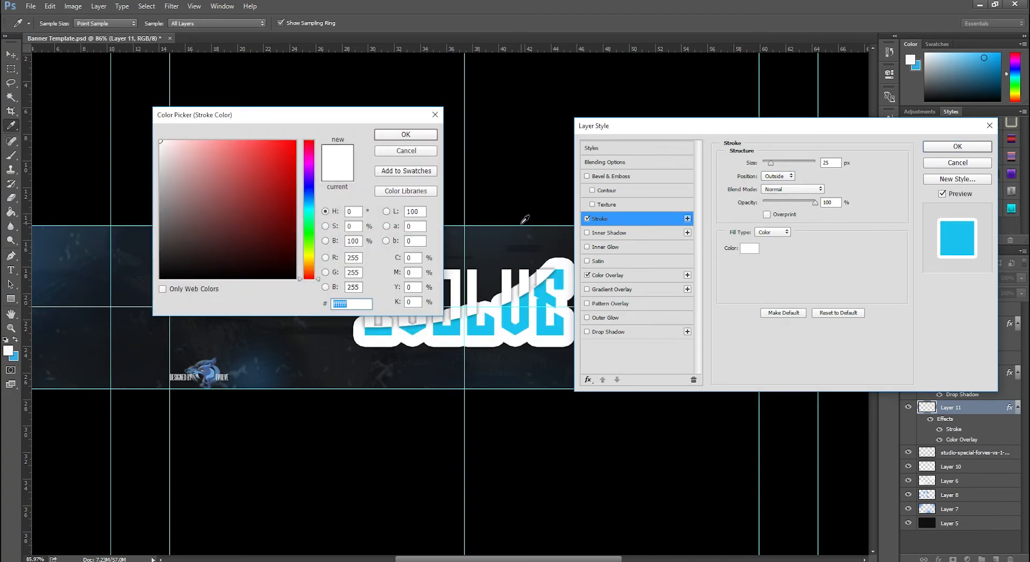
pyautogui.moveTo(164, 183); pyautogui.dragTo(146, 321)
pyautogui.click(399, 136)
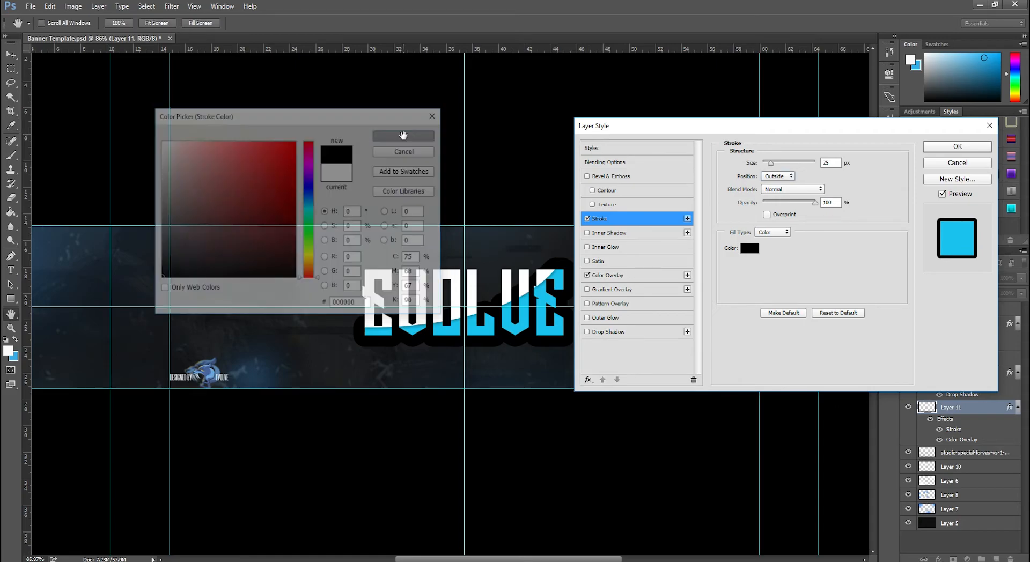
pyautogui.moveTo(771, 168); pyautogui.dragTo(765, 168)
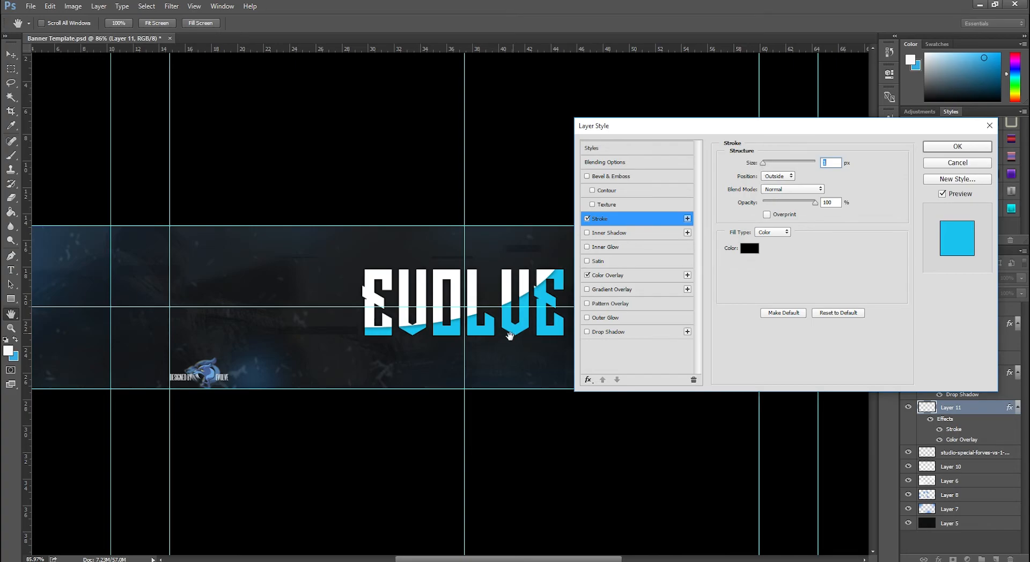
pyautogui.click(958, 162)
# Step: Inspect the EVOLVE lettering up close and create a new empty layer directly above Layer 11
pyautogui.scroll(5, 508, 358)
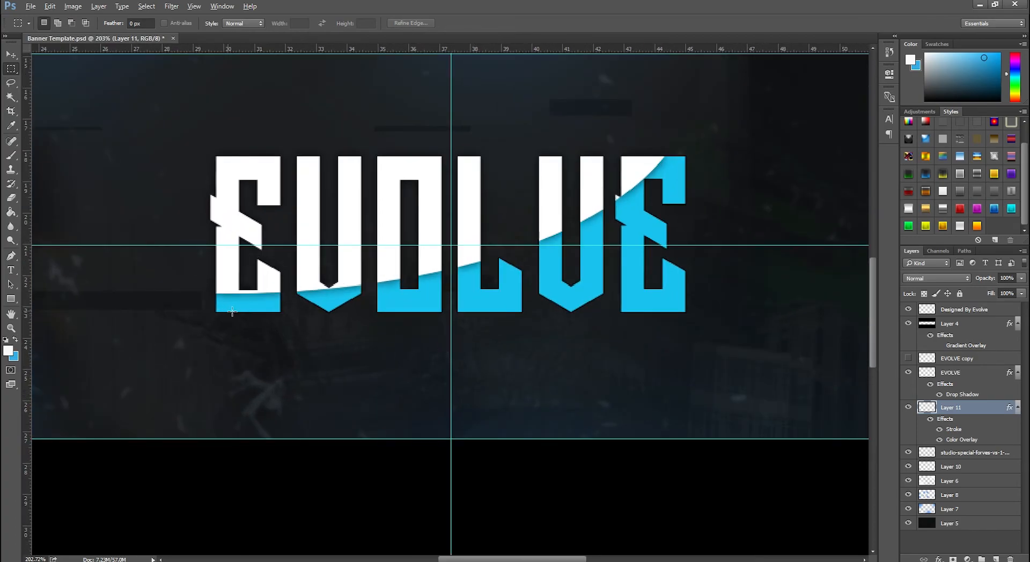
pyautogui.press('alt')
pyautogui.click(996, 560)
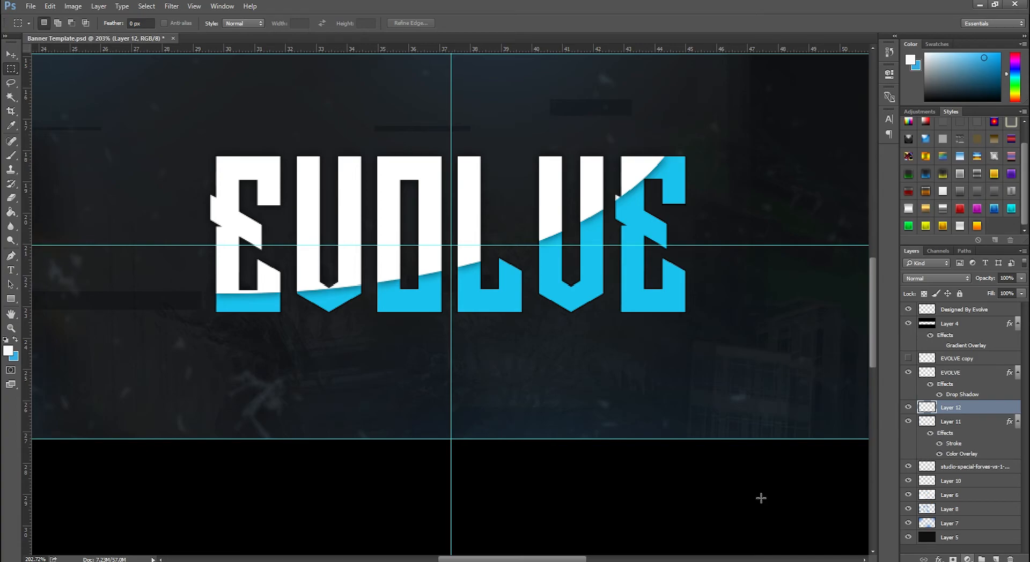
# Step: Switch to File Explorer and open the PhotoShopand gfx folder inside Documents > Files
pyautogui.click(250, 559)
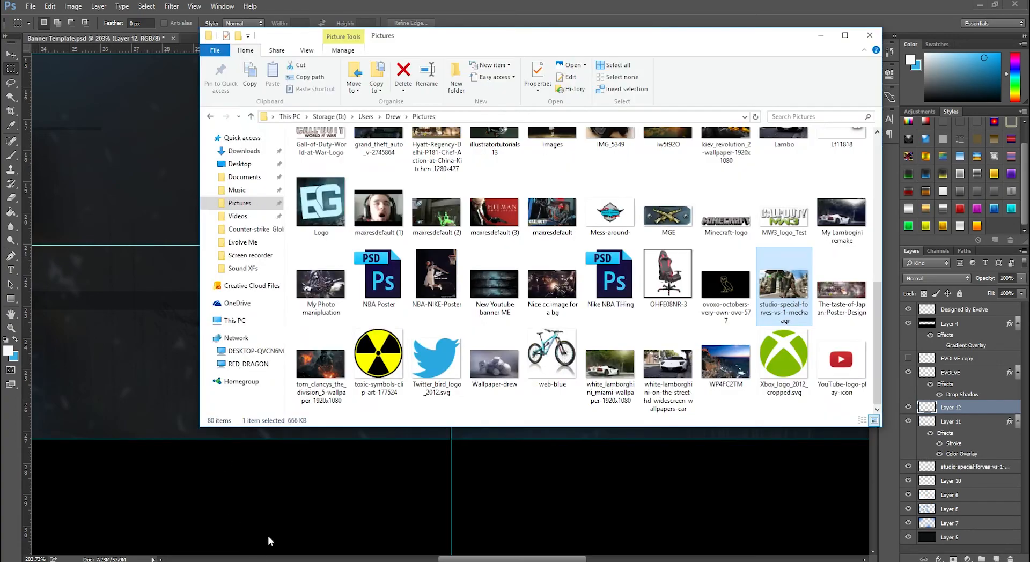
pyautogui.click(239, 203)
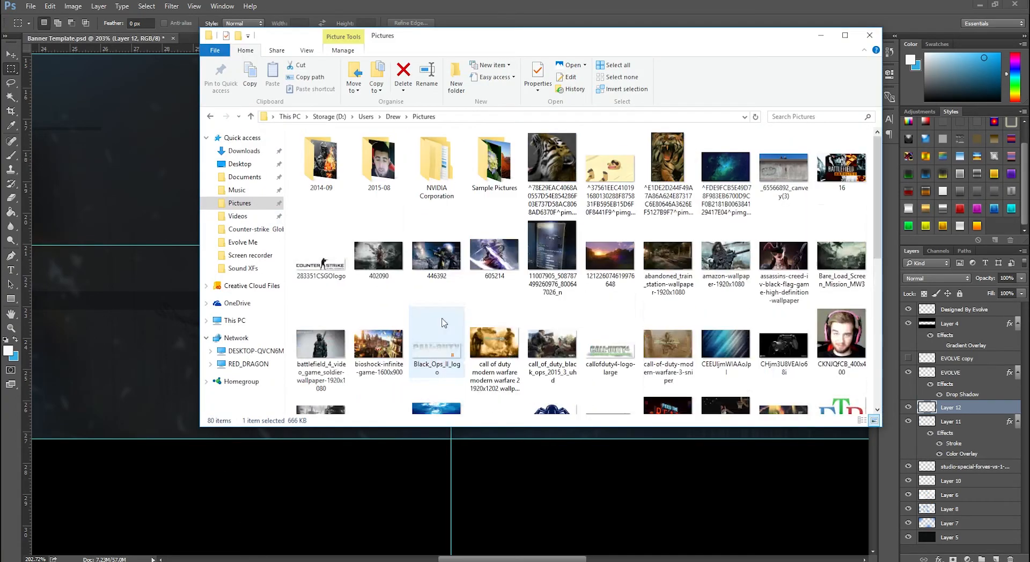
pyautogui.click(239, 177)
pyautogui.doubleClick(424, 171)
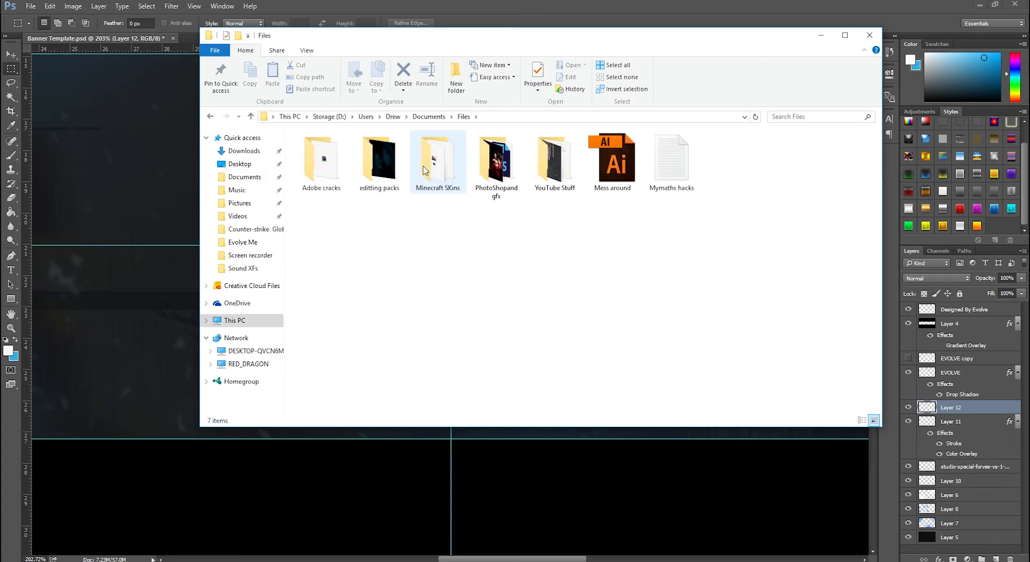
pyautogui.doubleClick(495, 166)
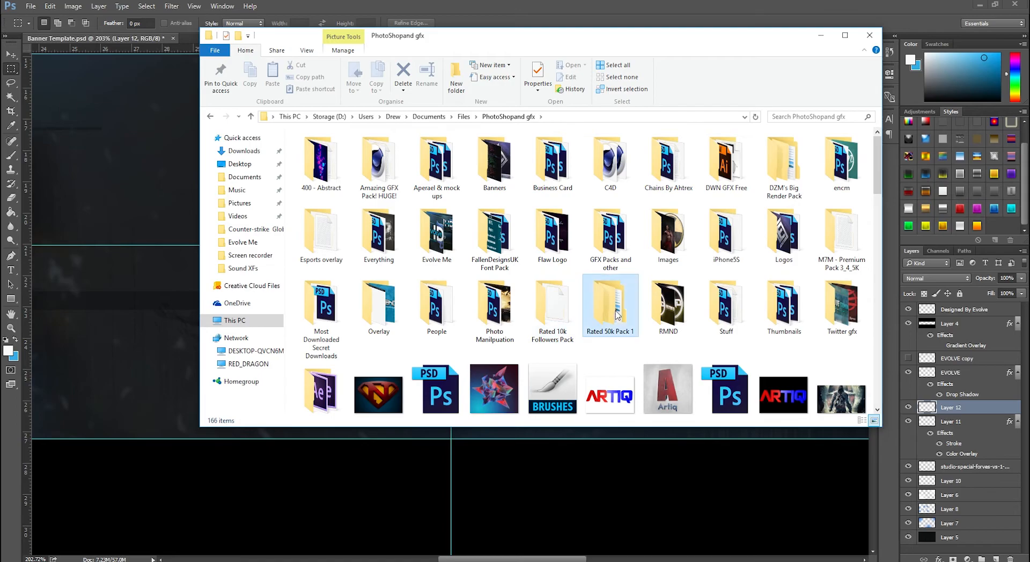
# Step: Open the Textures_Stocks folder inside the nested Rated 50k Pack 1 folders
pyautogui.doubleClick(610, 303)
pyautogui.doubleClick(349, 161)
pyautogui.doubleClick(356, 151)
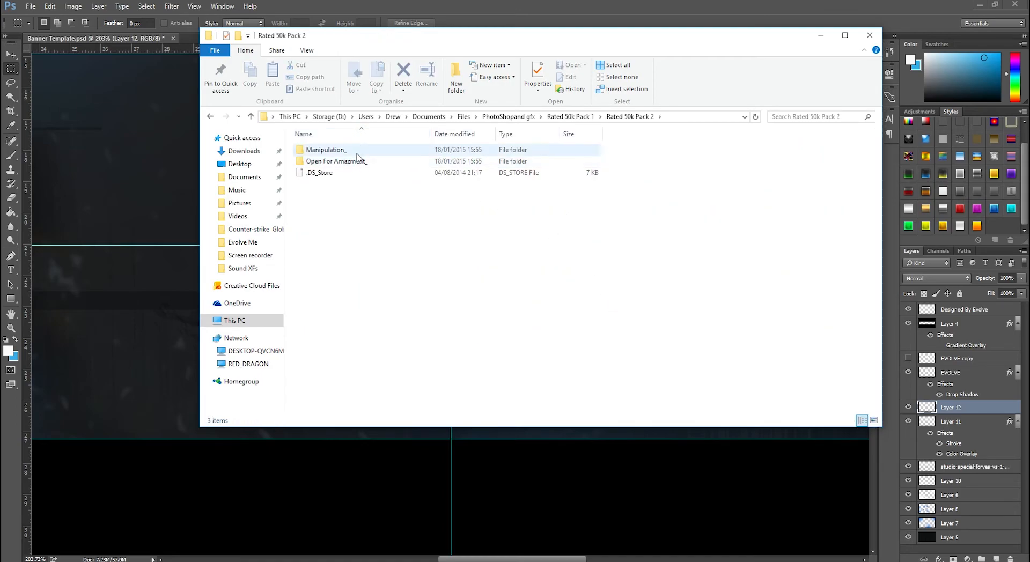
pyautogui.hotkey('alt', 'Left')
pyautogui.hotkey('alt', 'Left')
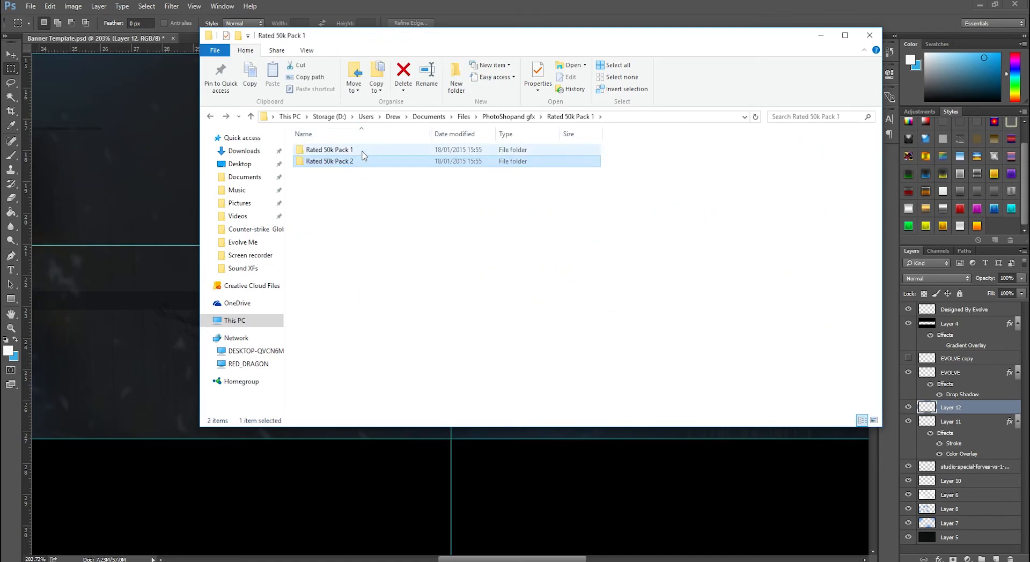
pyautogui.doubleClick(361, 151)
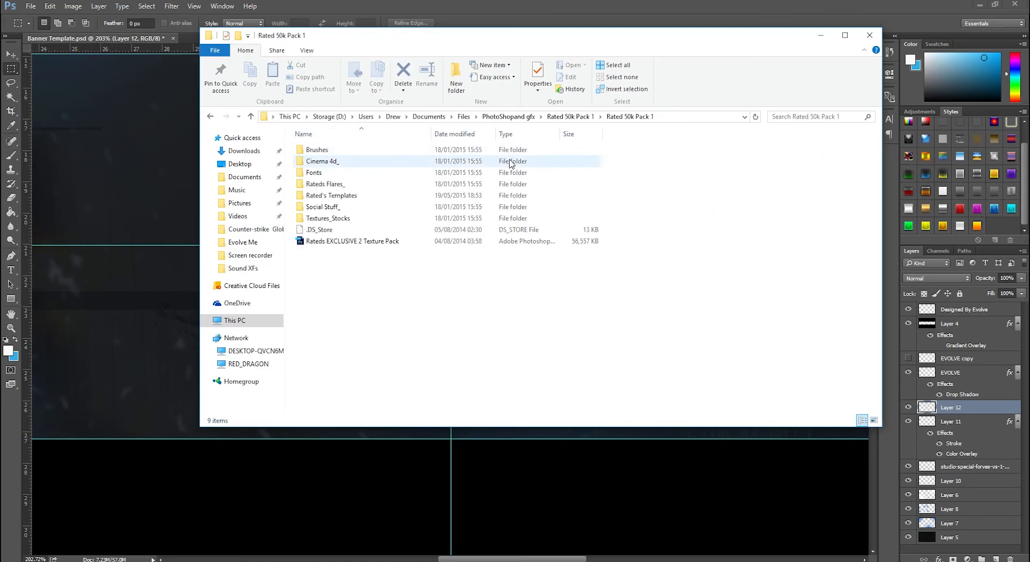
pyautogui.doubleClick(456, 218)
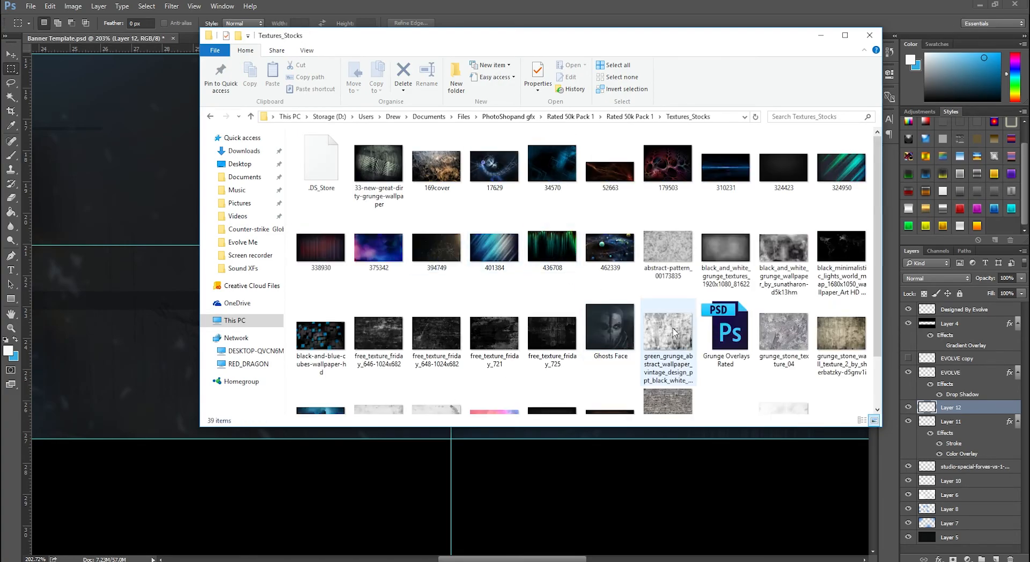
# Step: Place black_and_white_grunge_textures_1920x1080_81622 in the banner above Layer 11, scaled to about 65% and covering the EVOLVE text
pyautogui.moveTo(726, 248); pyautogui.dragTo(164, 340)
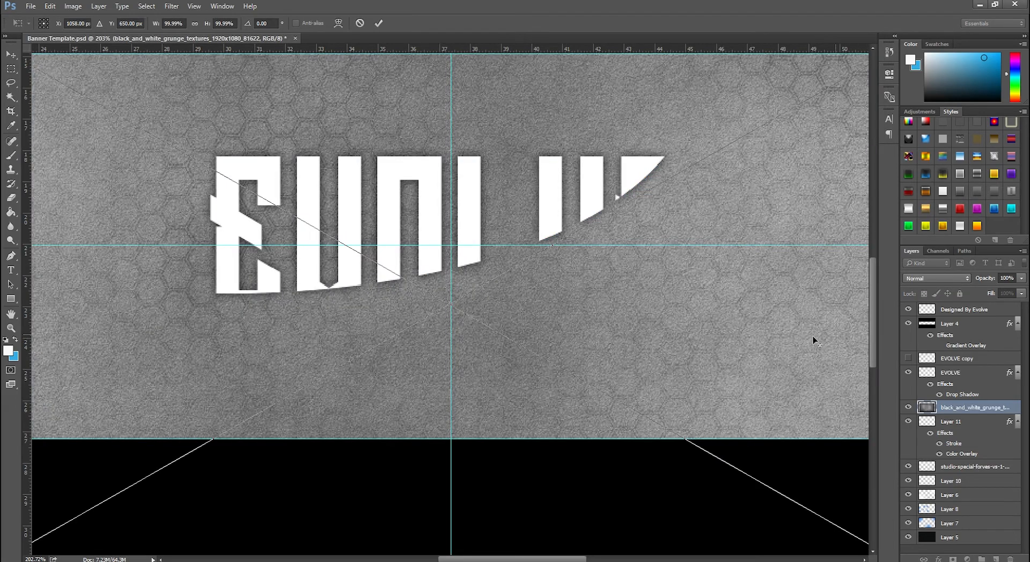
pyautogui.scroll(-6, 814, 340)
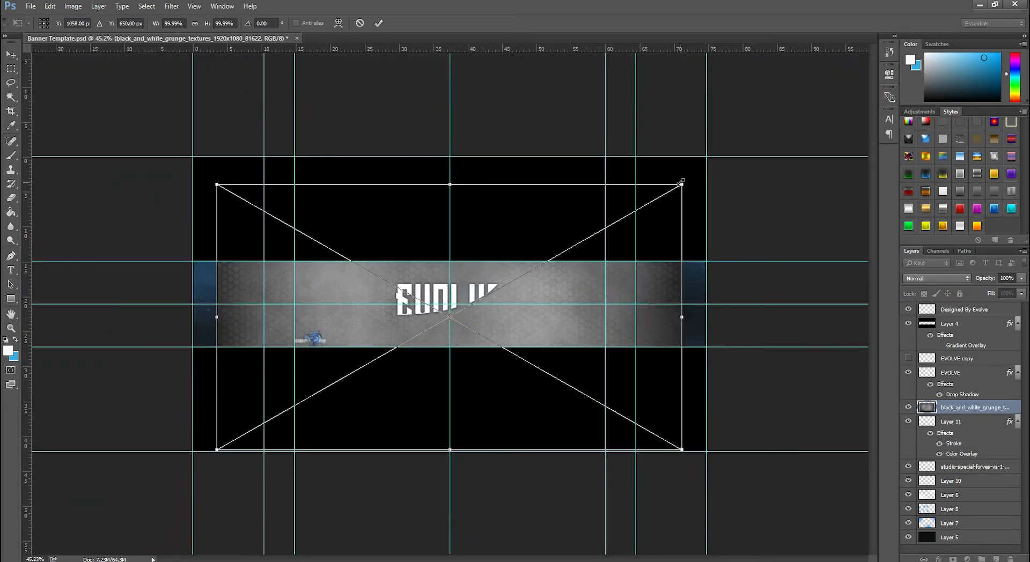
pyautogui.moveTo(688, 183); pyautogui.dragTo(509, 262)
pyautogui.moveTo(458, 347); pyautogui.dragTo(586, 287)
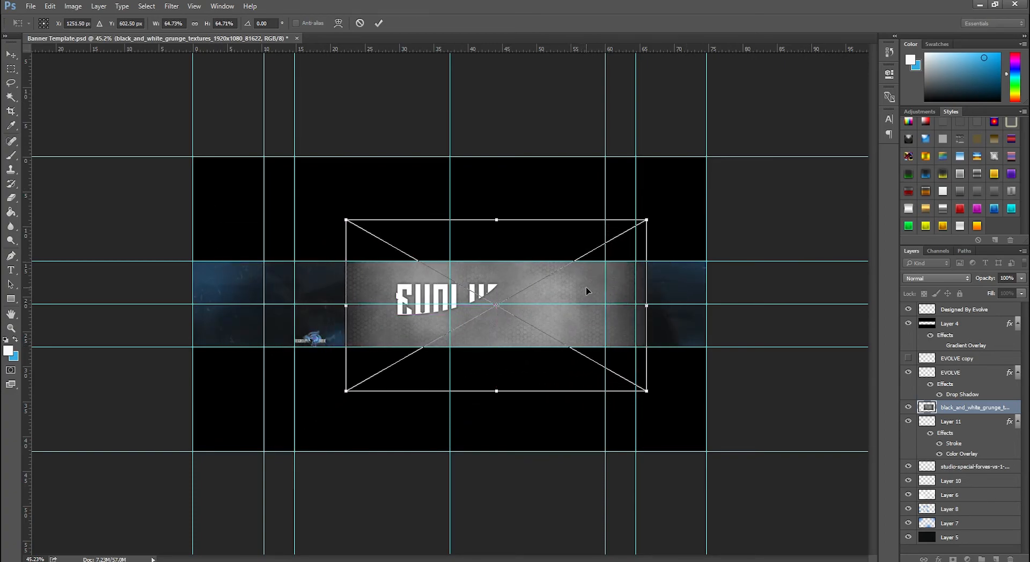
pyautogui.press('Return')
pyautogui.press('m')
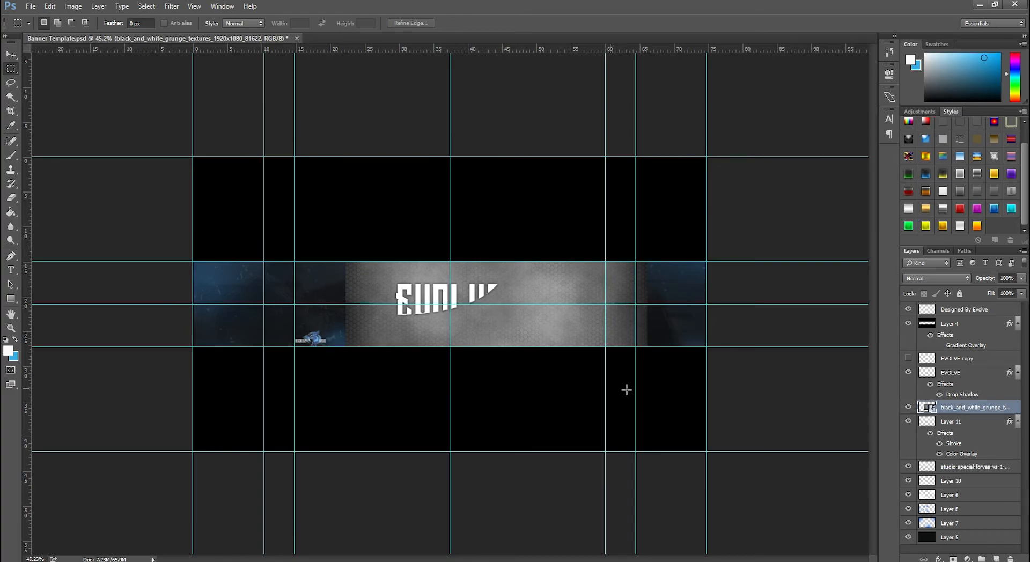
# Step: Try clipping the grunge texture layer to Layer 11 with a clipping mask and check the blue lettering up close
pyautogui.rightClick(953, 409)
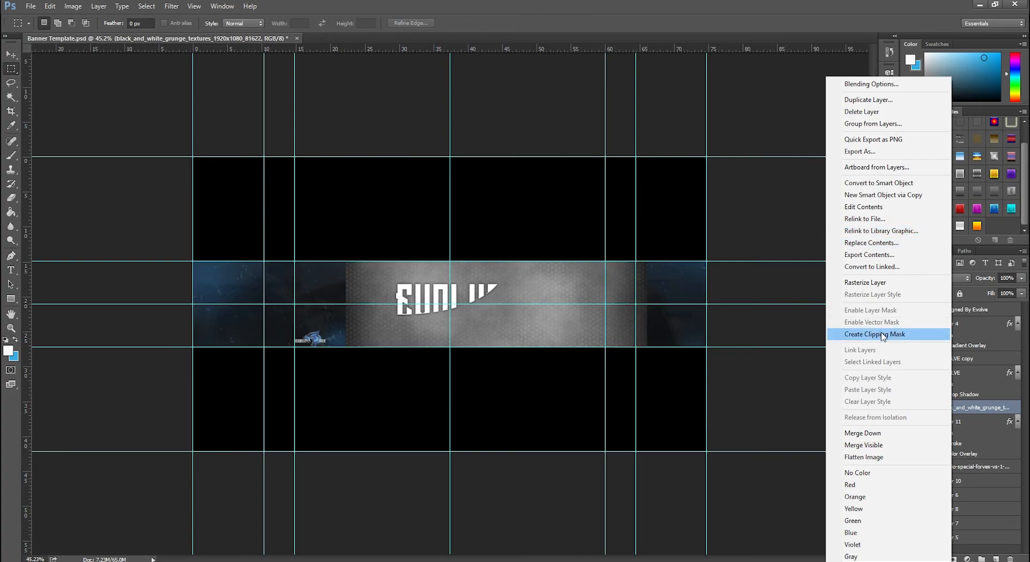
pyautogui.click(988, 423)
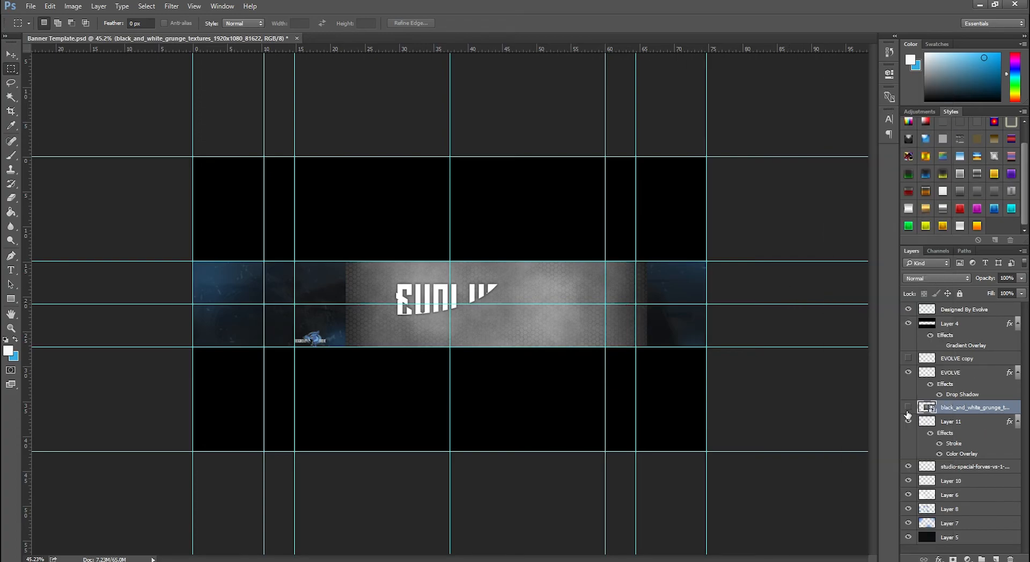
pyautogui.rightClick(987, 409)
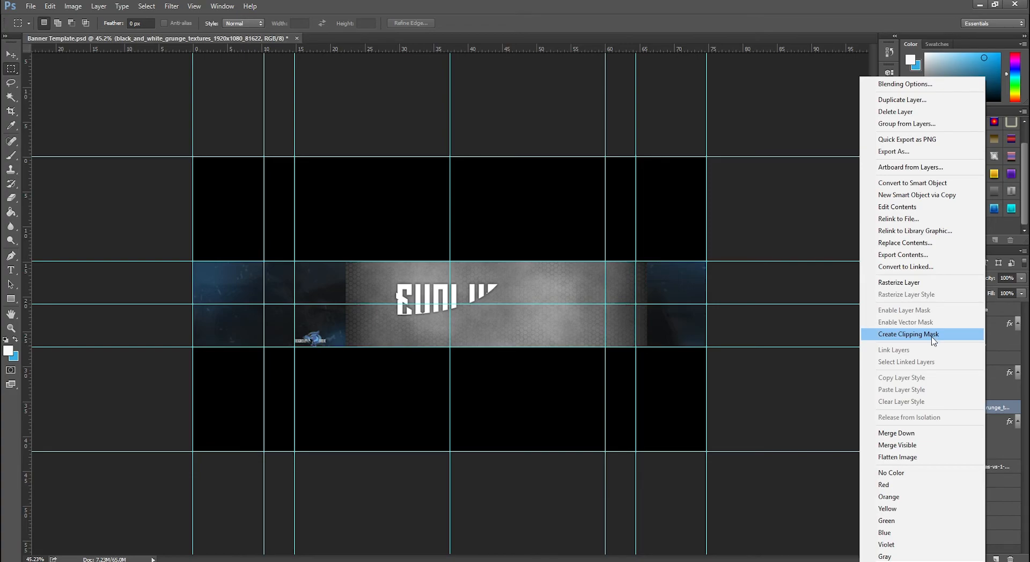
pyautogui.click(934, 335)
pyautogui.scroll(3, 460, 316)
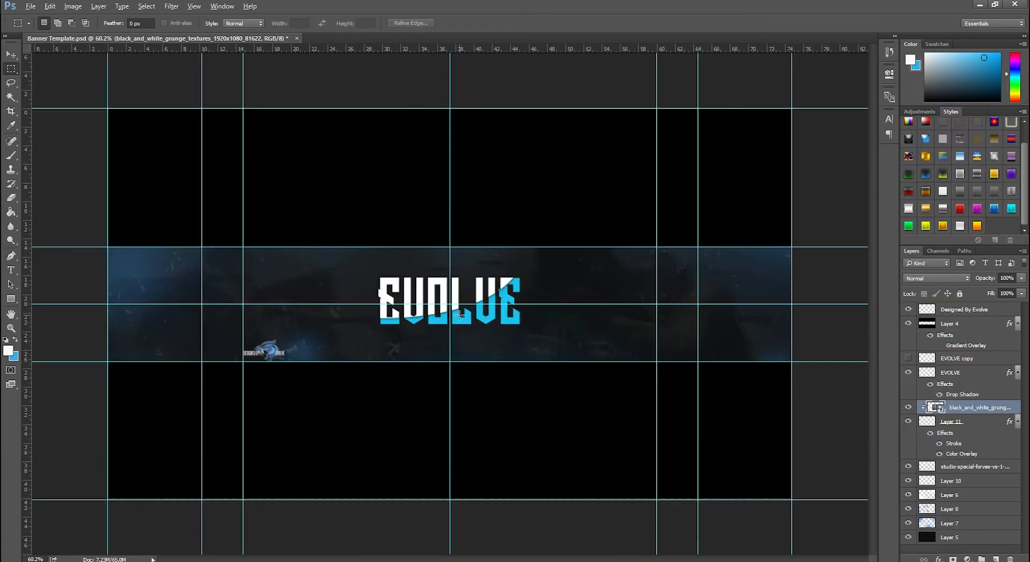
pyautogui.scroll(10, 459, 316)
# Step: Hide the grunge texture layer, release its clipping mask and select Layer 11
pyautogui.press('alt')
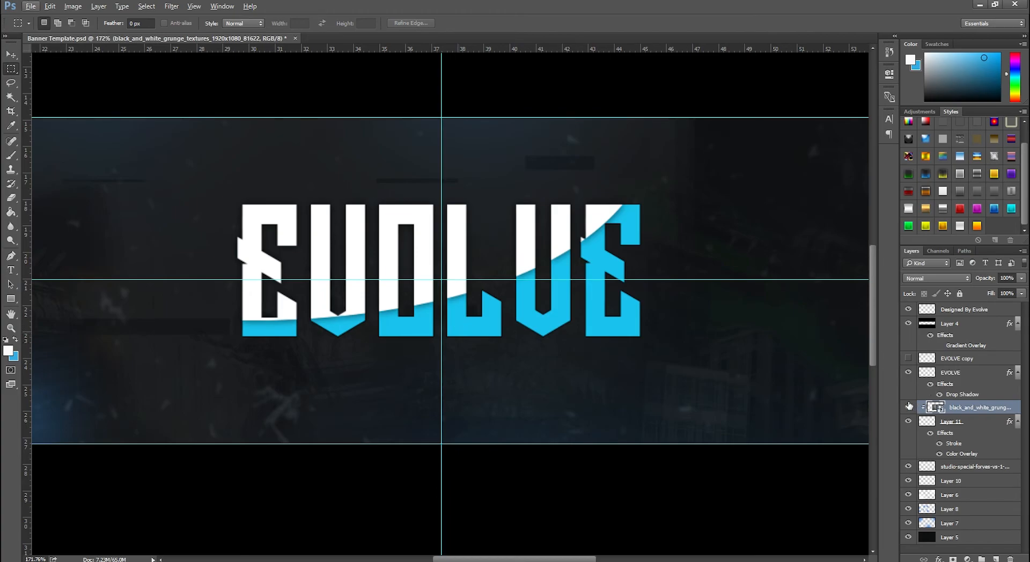
pyautogui.click(908, 407)
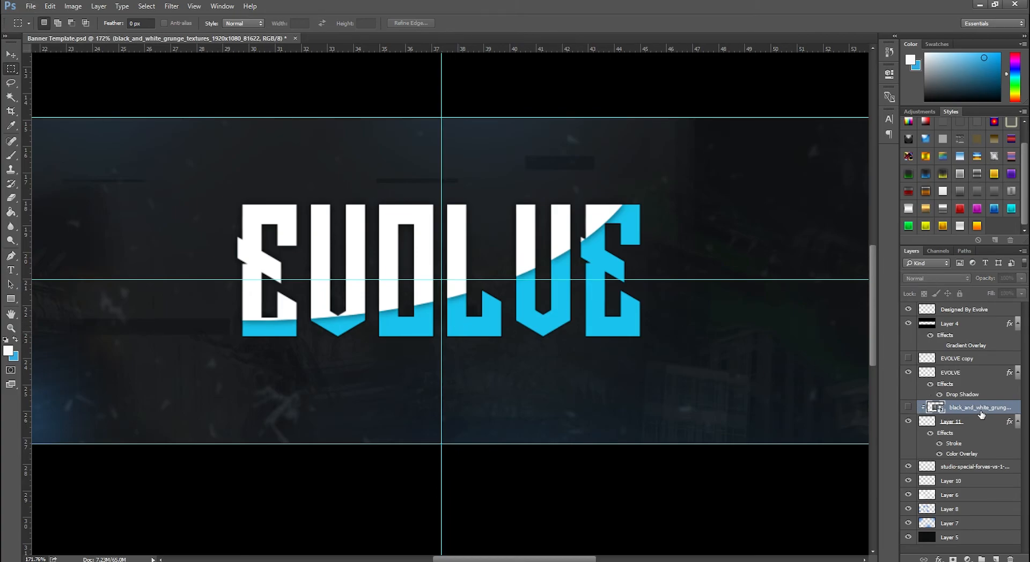
pyautogui.rightClick(982, 412)
pyautogui.click(923, 334)
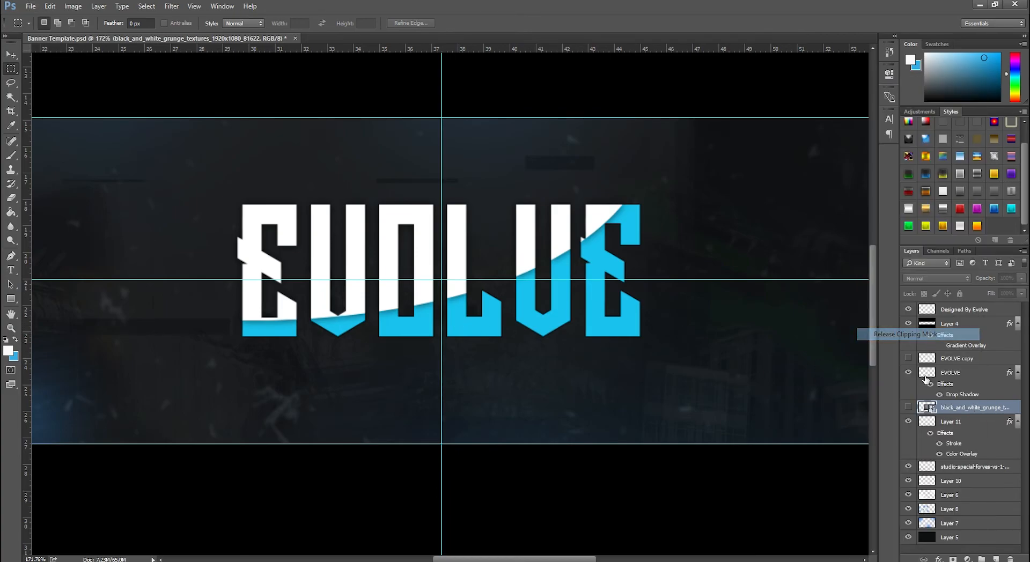
pyautogui.click(956, 424)
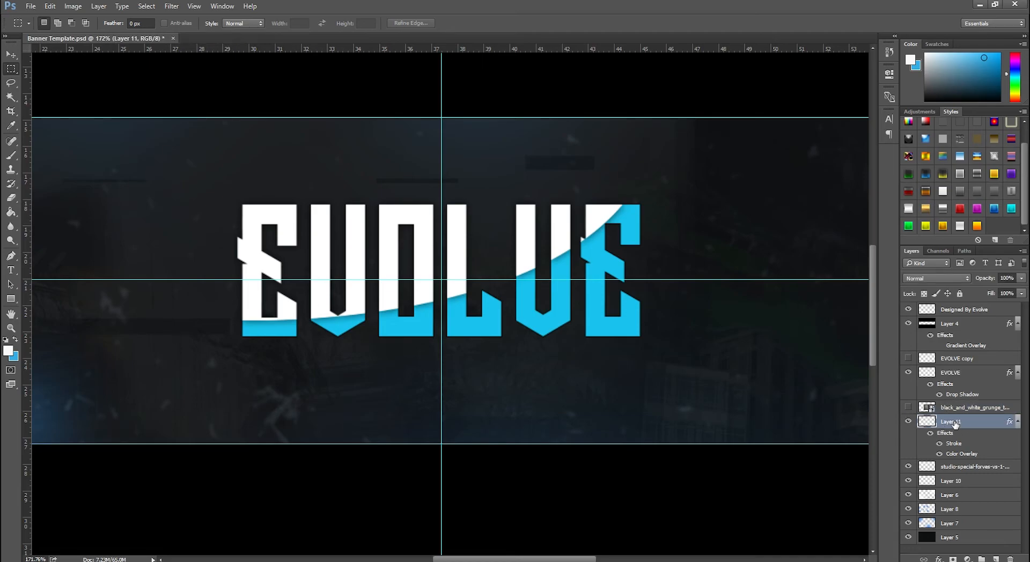
# Step: Flatten Layer 11's stroke and color overlay by merging it with a new empty layer added directly above it
pyautogui.click(909, 421)
pyautogui.click(909, 421)
pyautogui.click(996, 559)
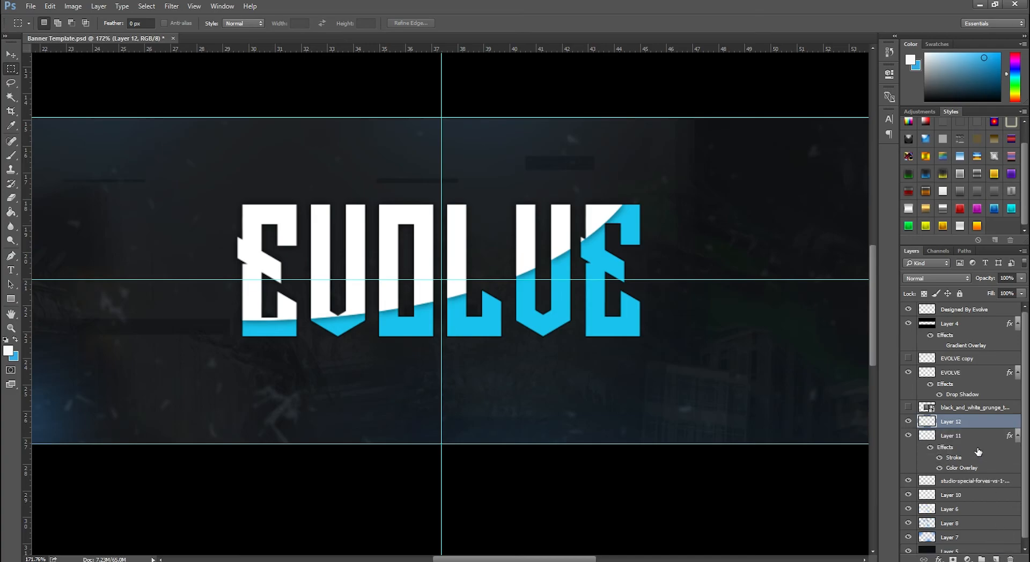
pyautogui.keyDown('shift'); pyautogui.click(977, 436); pyautogui.keyUp('shift')
pyautogui.rightClick(977, 435)
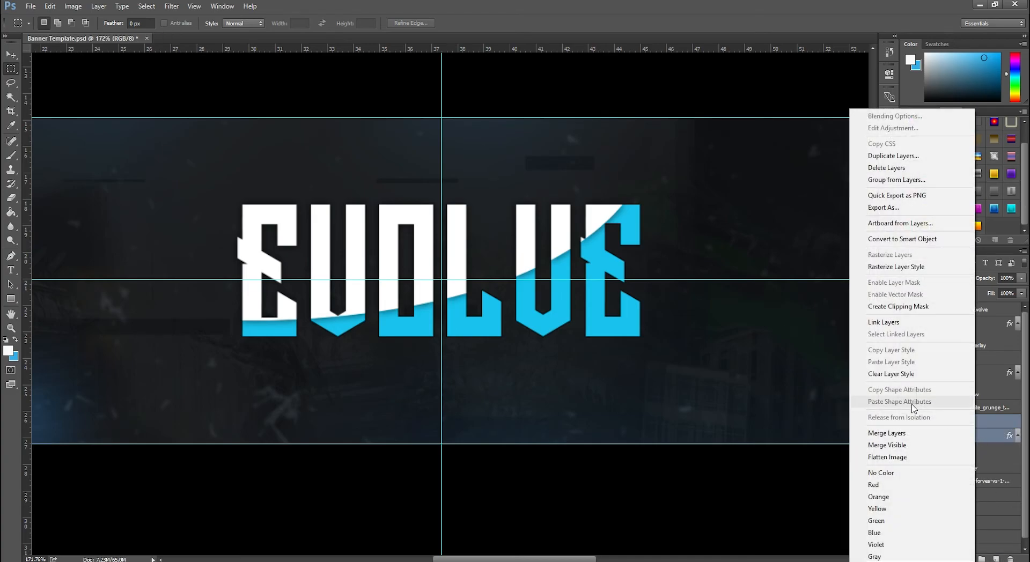
pyautogui.click(897, 429)
# Step: Show the grunge texture, clip it to the merged blue lettering layer and set its blend mode to Soft Light
pyautogui.click(909, 408)
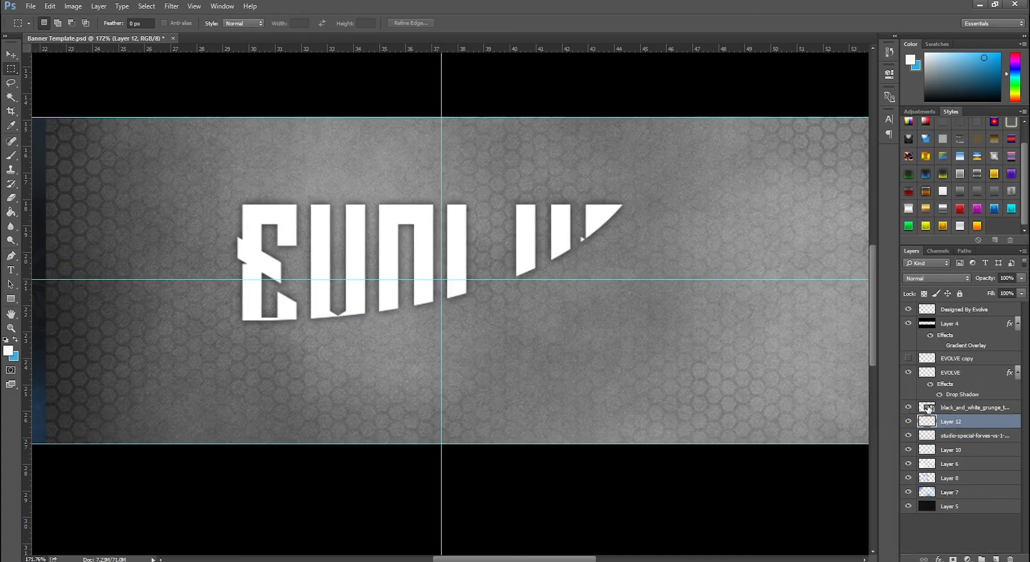
pyautogui.click(967, 410)
pyautogui.rightClick(968, 410)
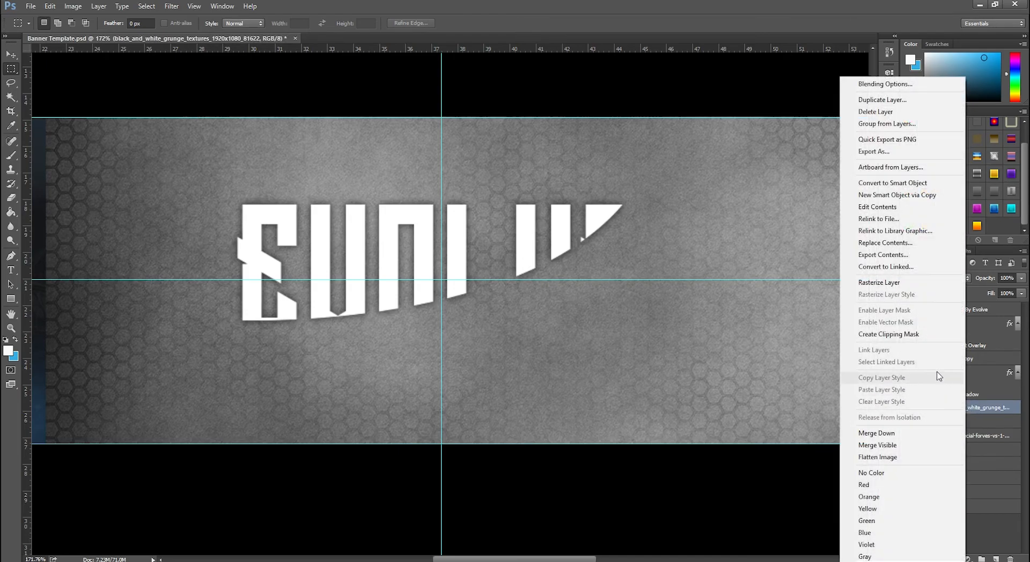
pyautogui.click(915, 336)
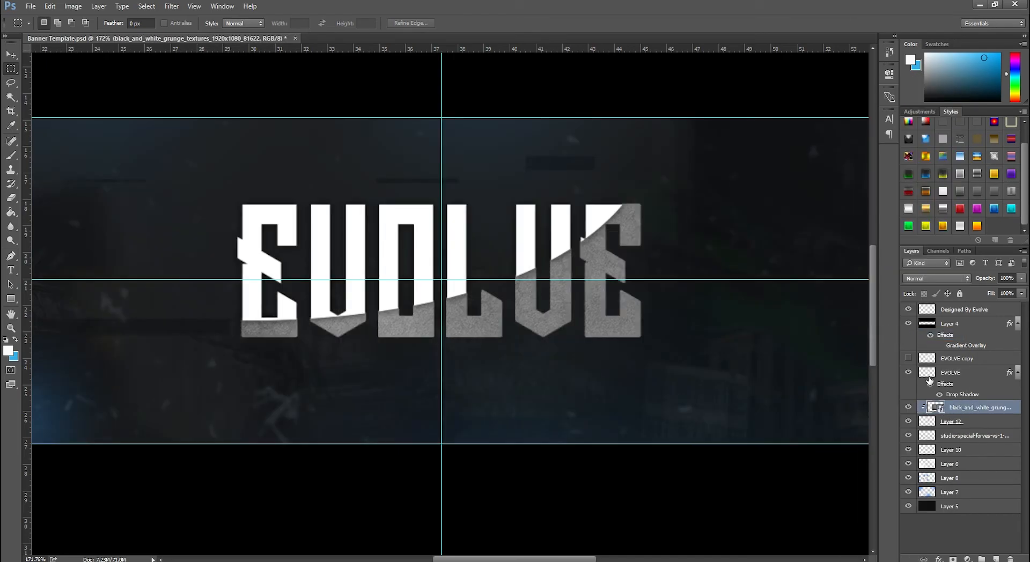
pyautogui.click(923, 275)
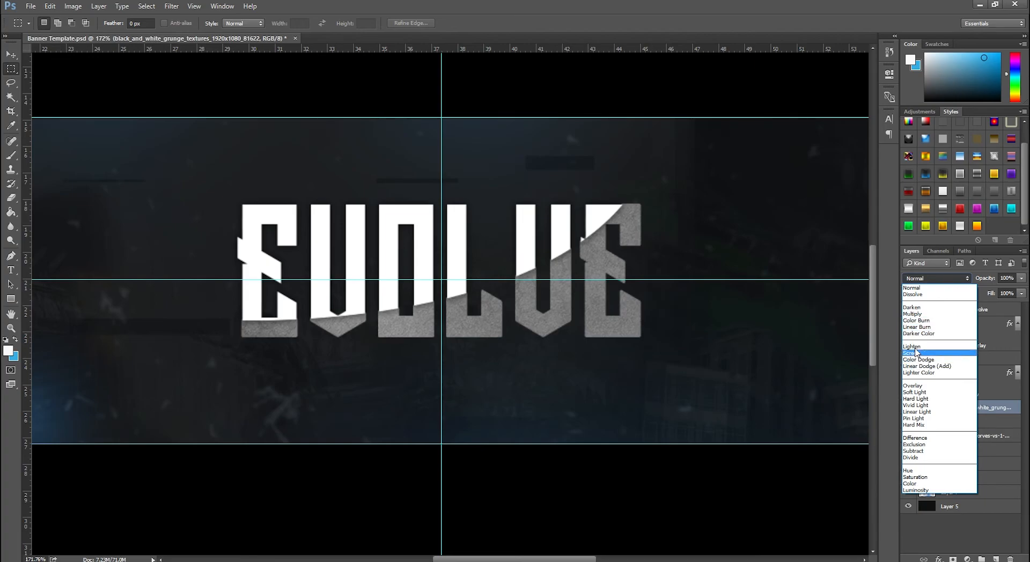
pyautogui.click(915, 386)
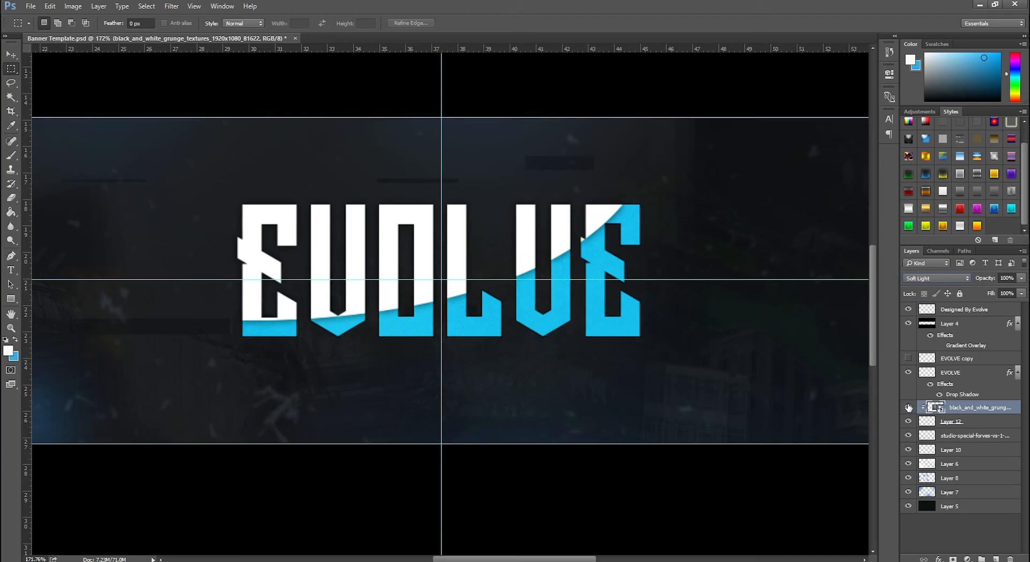
# Step: Duplicate the clipped grunge texture layer and move the copy directly above the white EVOLVE layer
pyautogui.click(961, 374)
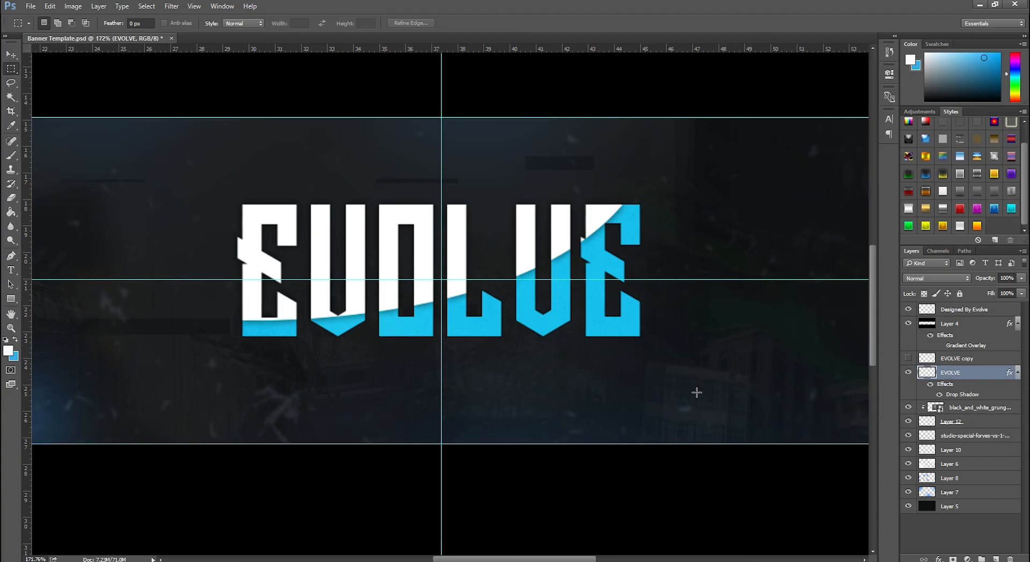
pyautogui.scroll(-5, 569, 378)
pyautogui.scroll(5, 406, 315)
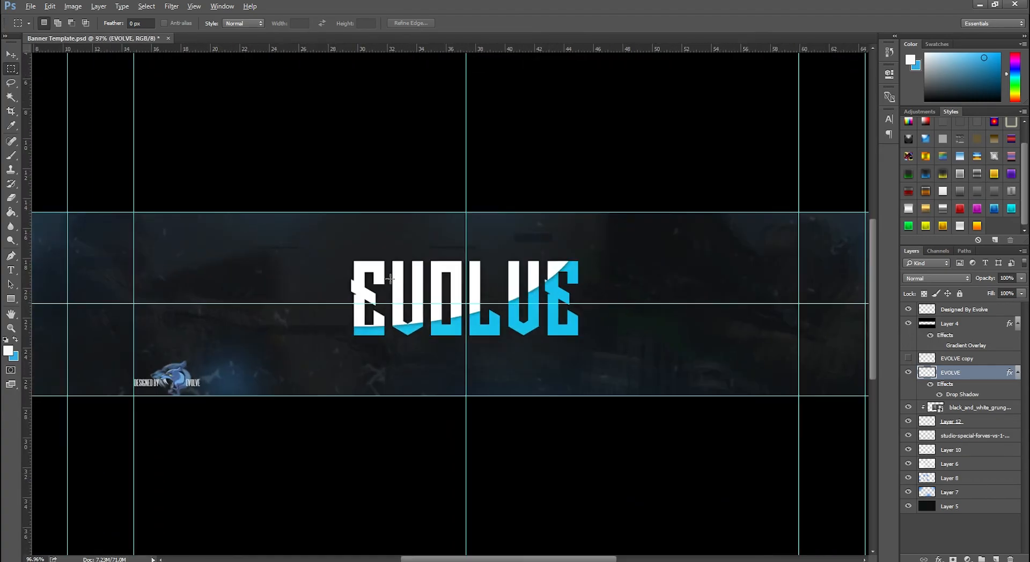
pyautogui.click(974, 410)
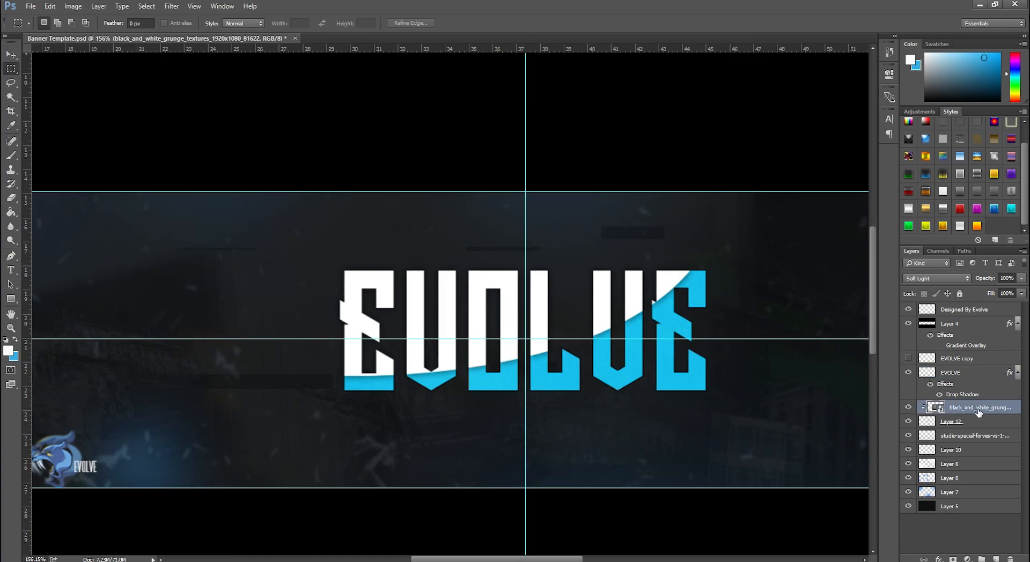
pyautogui.hotkey('ctrl', 'j')
pyautogui.moveTo(970, 413); pyautogui.dragTo(973, 372)
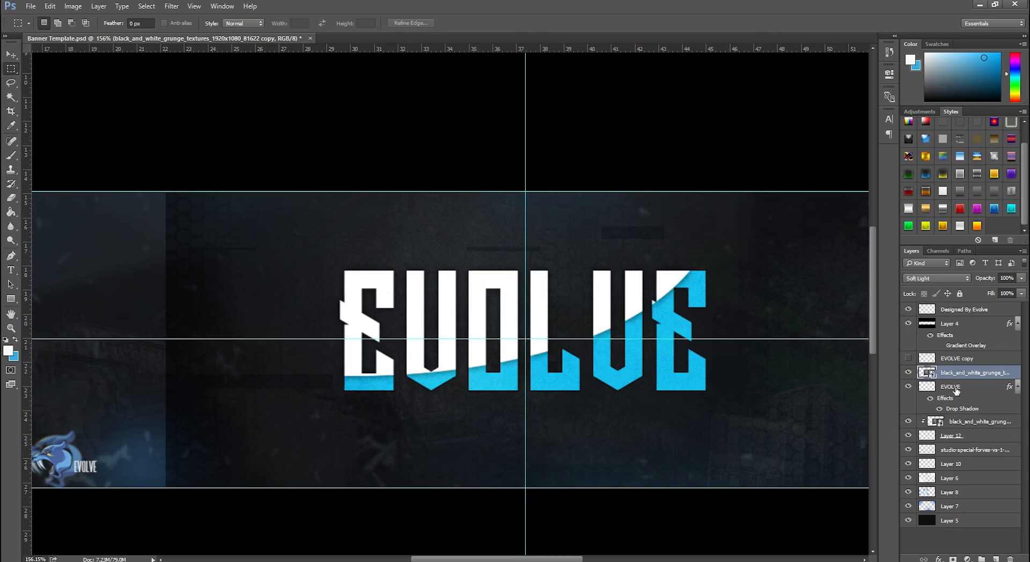
# Step: Add an empty layer above the EVOLVE layer and merge the two to flatten its drop shadow
pyautogui.click(957, 391)
pyautogui.click(997, 558)
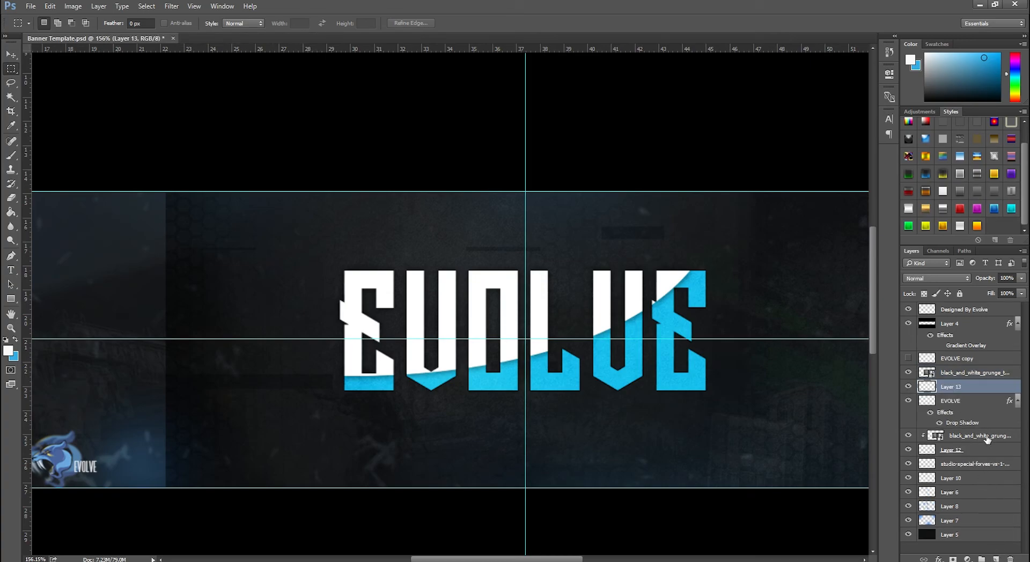
pyautogui.keyDown('shift'); pyautogui.click(966, 404); pyautogui.keyUp('shift')
pyautogui.rightClick(965, 401)
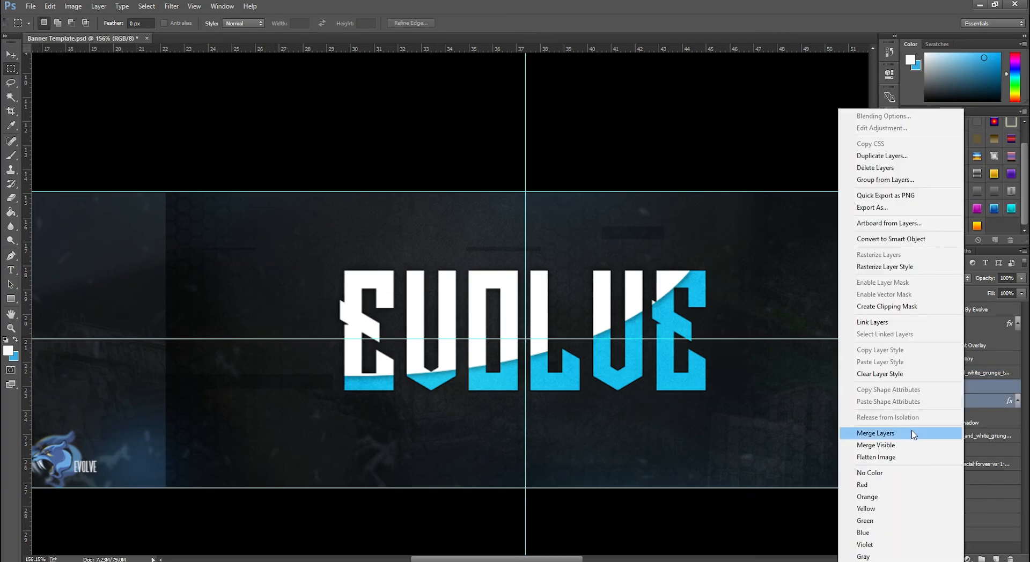
pyautogui.click(910, 431)
# Step: Clip the grunge texture copy to the merged white lettering layer with a clipping mask
pyautogui.click(961, 374)
pyautogui.rightClick(970, 376)
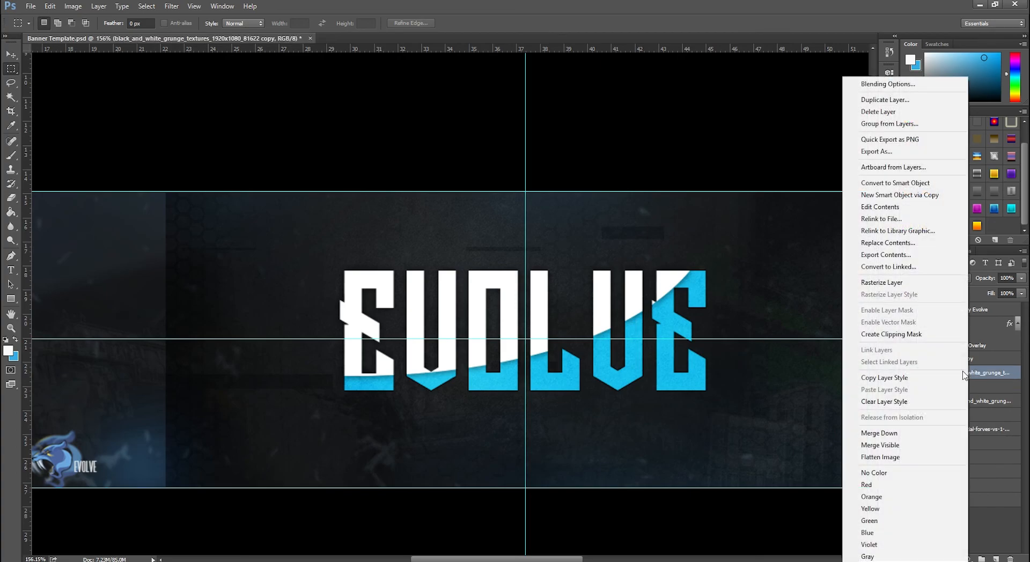
pyautogui.click(916, 335)
pyautogui.scroll(5, 388, 374)
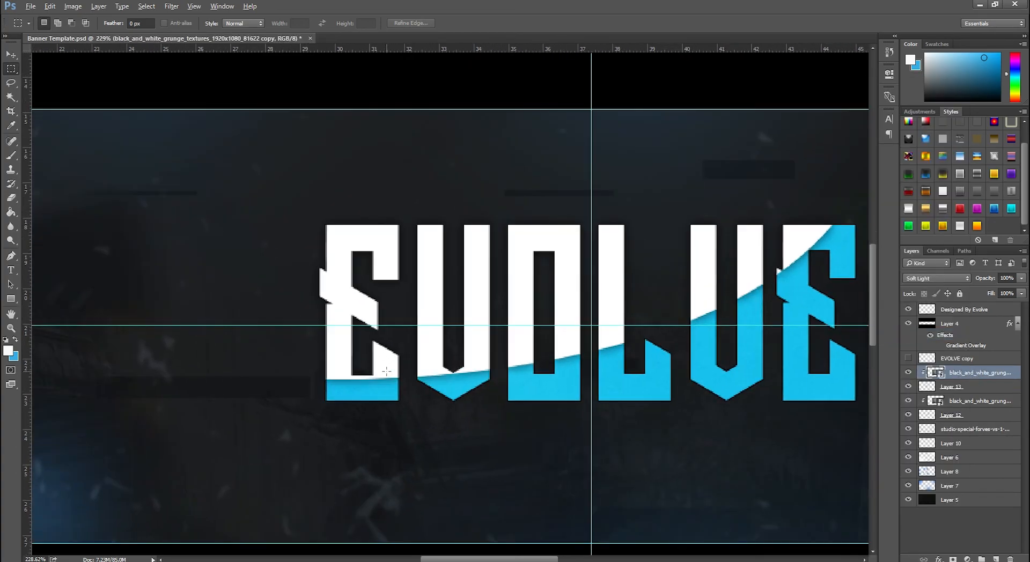
# Step: Hide the guides and check the overall look of the whole banner
pyautogui.scroll(-5, 408, 376)
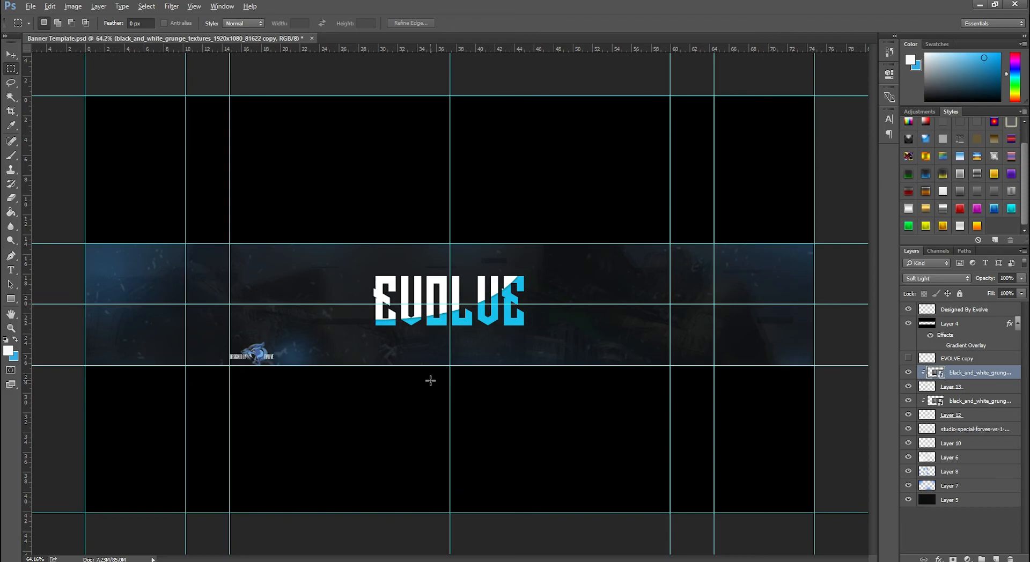
pyautogui.scroll(2, 424, 376)
pyautogui.scroll(-3, 408, 369)
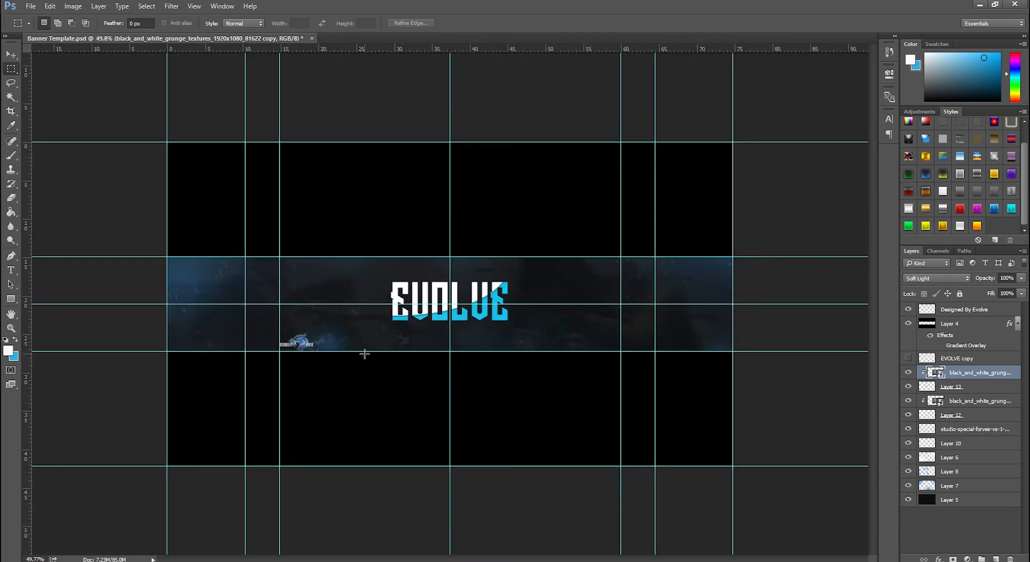
pyautogui.hotkey('ctrl', ';')
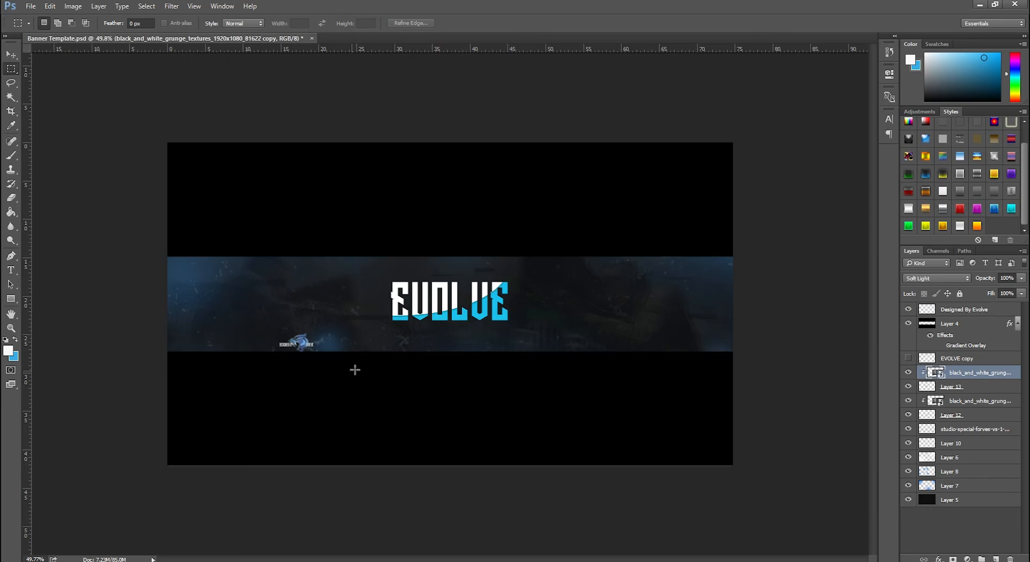
pyautogui.scroll(2, 410, 338)
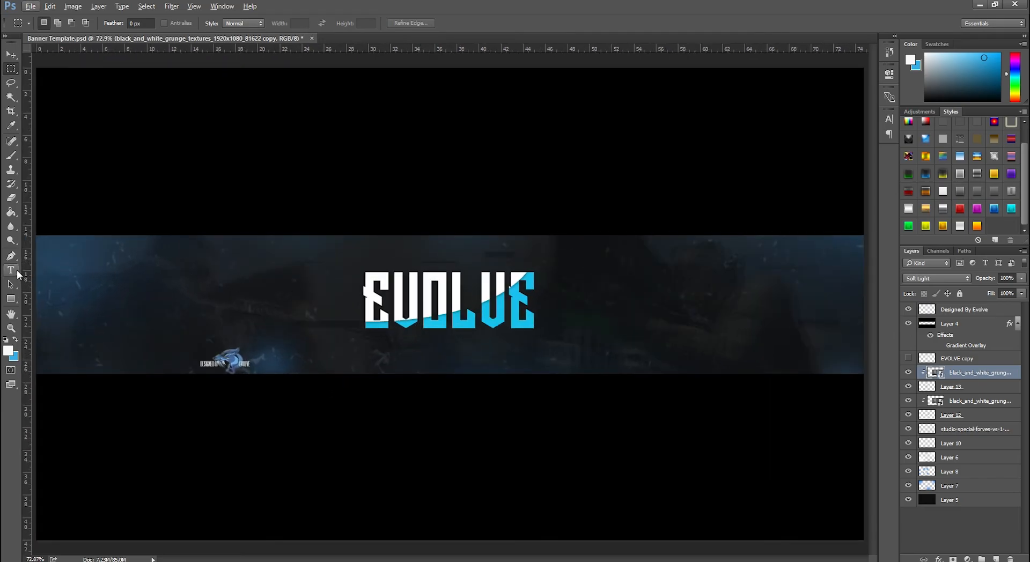
# Step: Add the white text line "FOLLOW ME ON TWITTER" in 50 pt Long Shot Regular just below the EVOLVE lettering
pyautogui.click(17, 270)
pyautogui.click(402, 346)
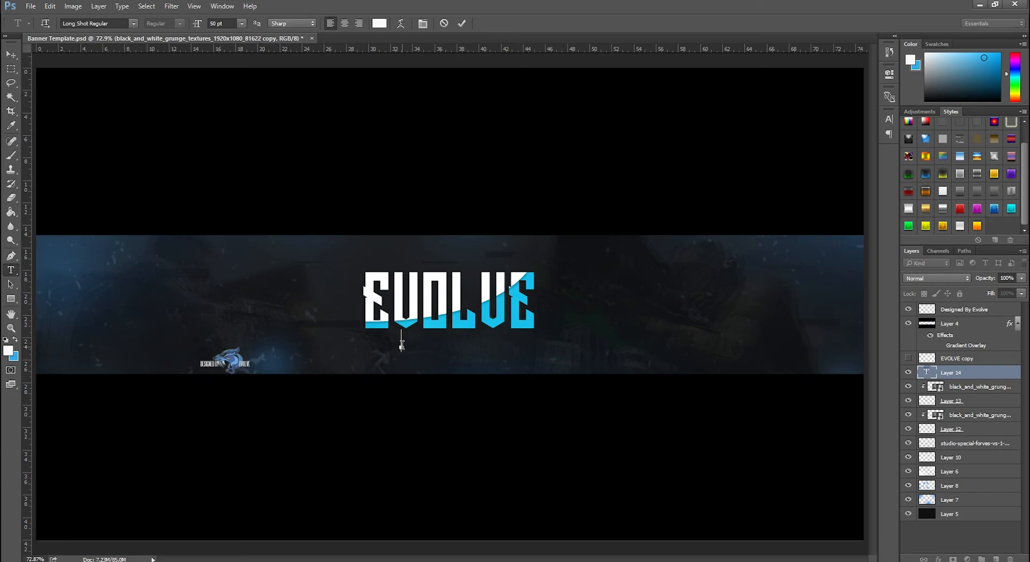
pyautogui.write('FOLLOW ')
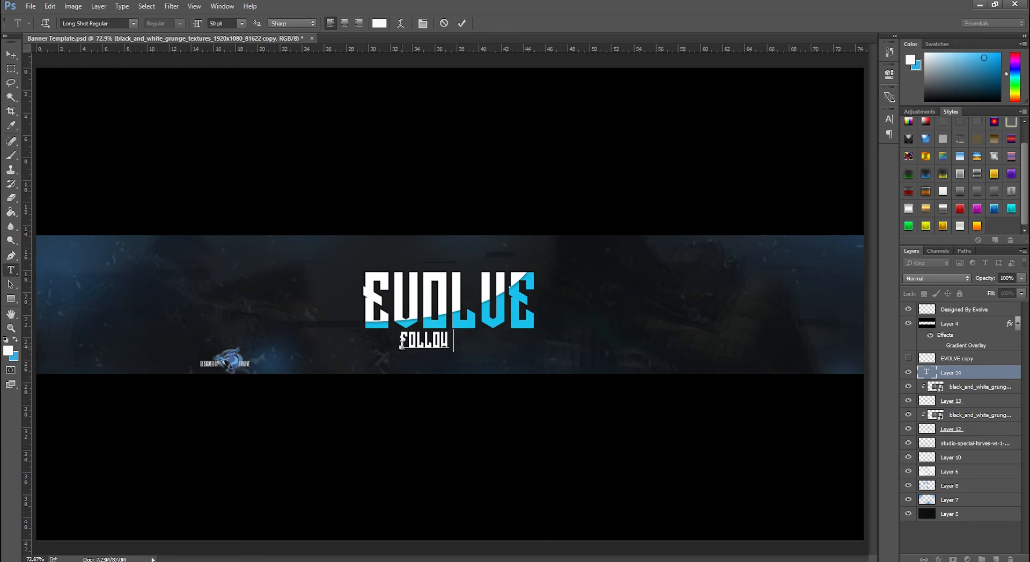
pyautogui.write('ME DF')
pyautogui.press('BackSpace')
pyautogui.write('N T')
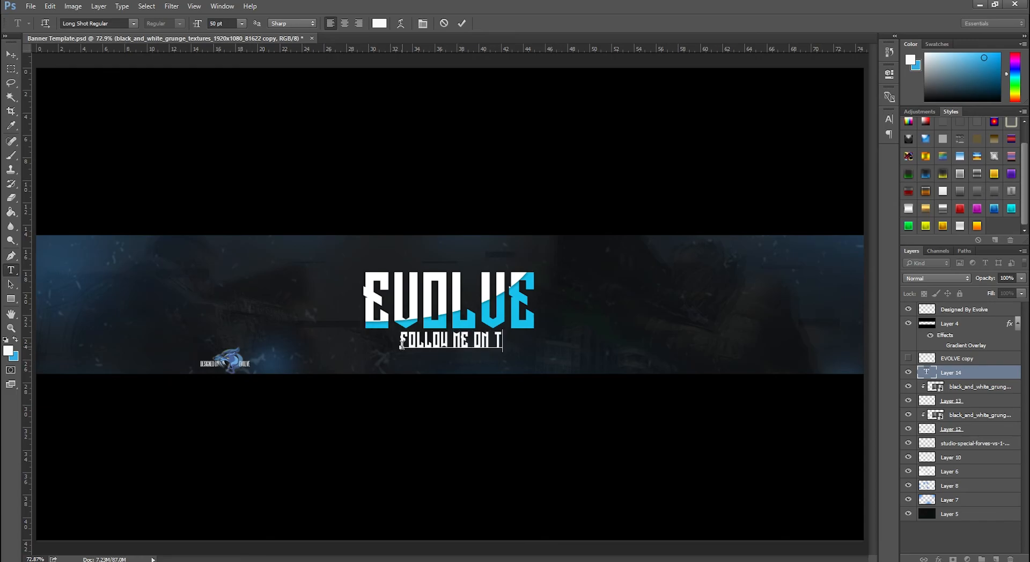
pyautogui.write('WITTER')
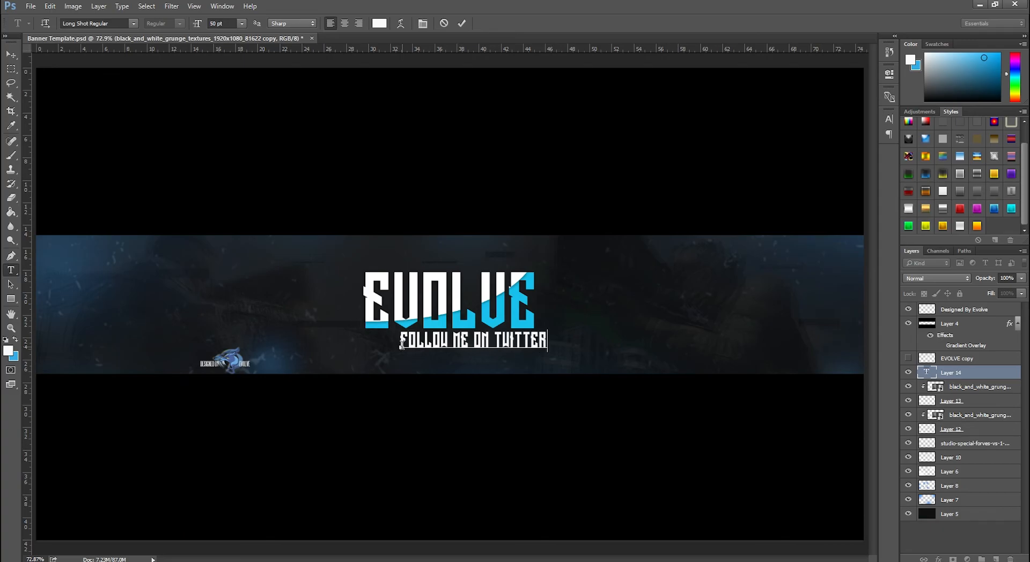